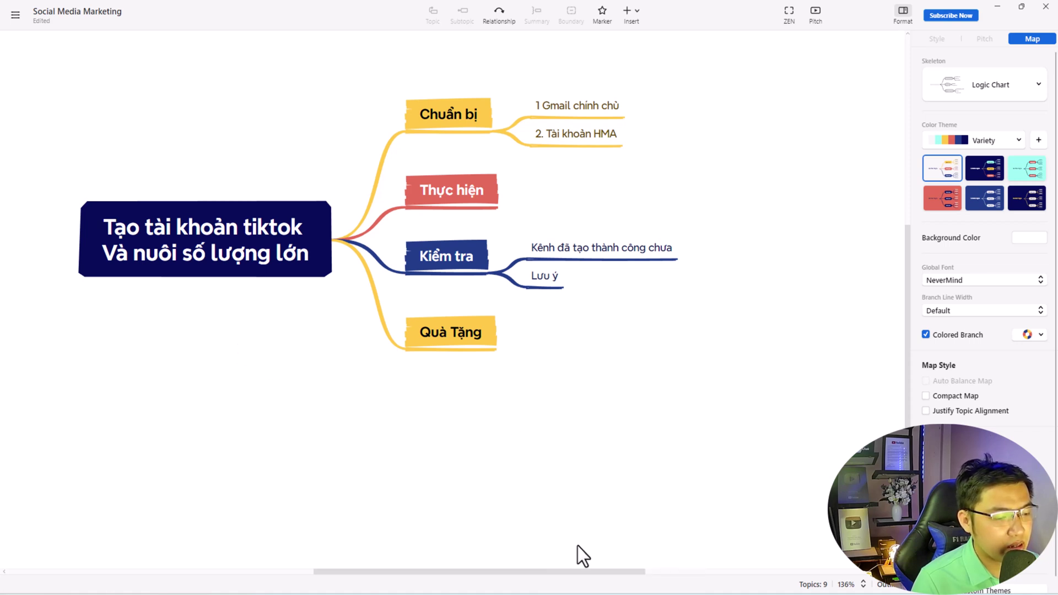
- Check the Dolphin{anty} panel overview (Free plan, 0/10 browser profiles), then return to the YouTube tab
left_click(604, 588)
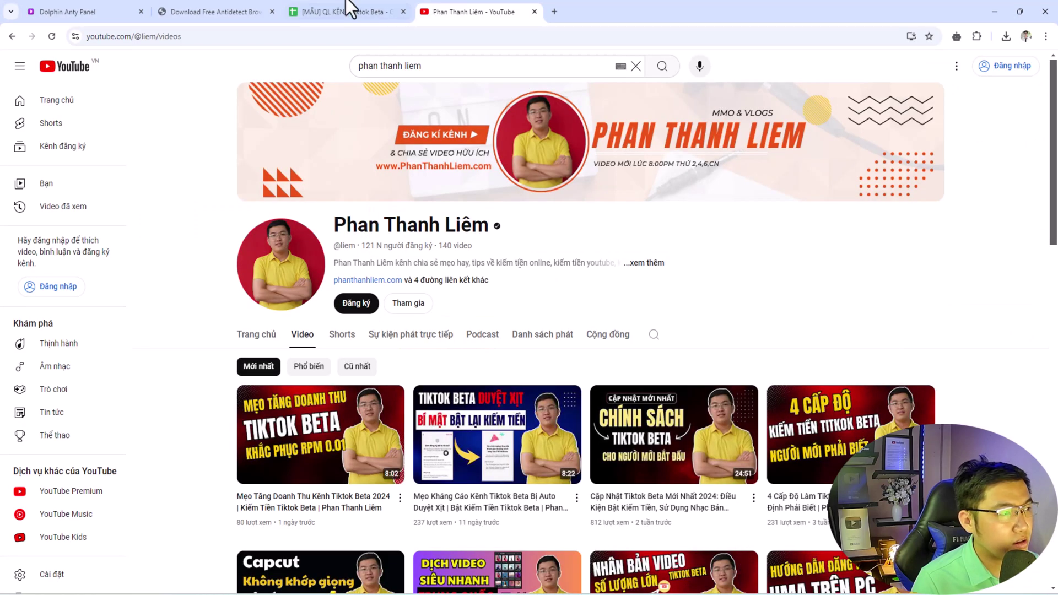
left_click(171, 11)
left_click(135, 11)
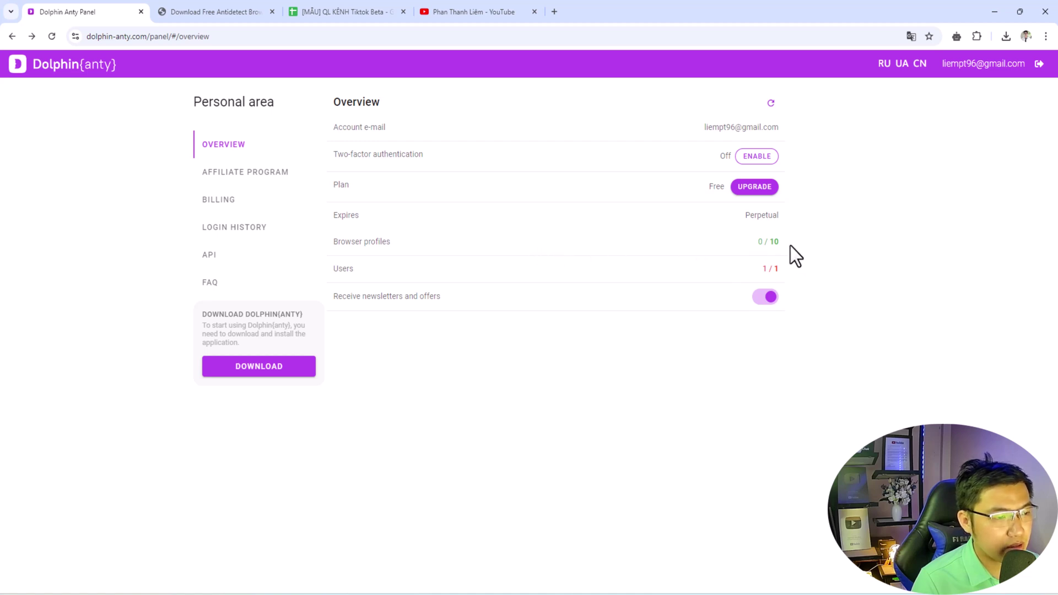
left_click(742, 241)
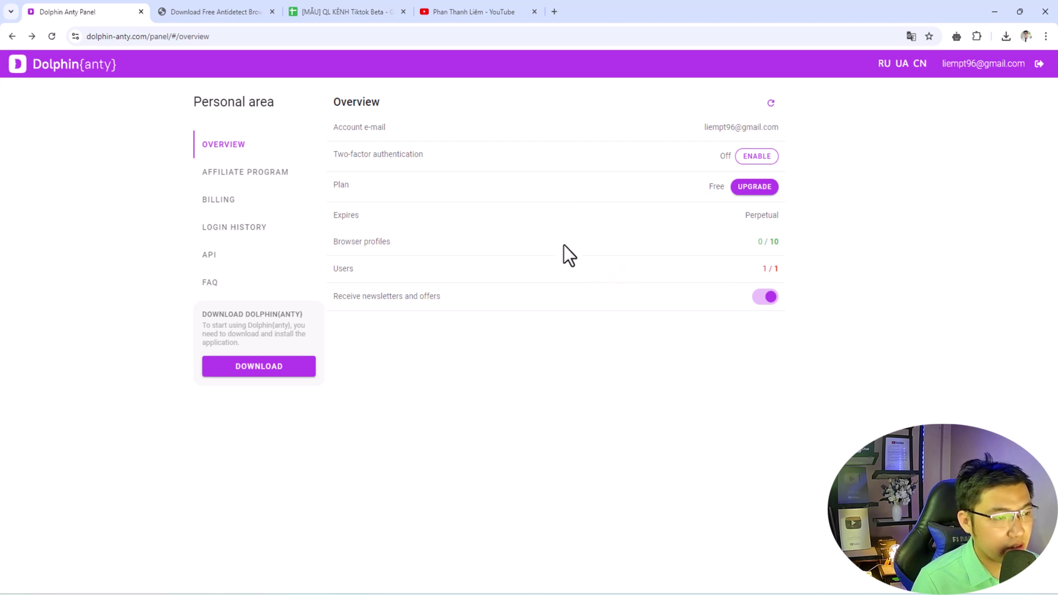
left_click(489, 11)
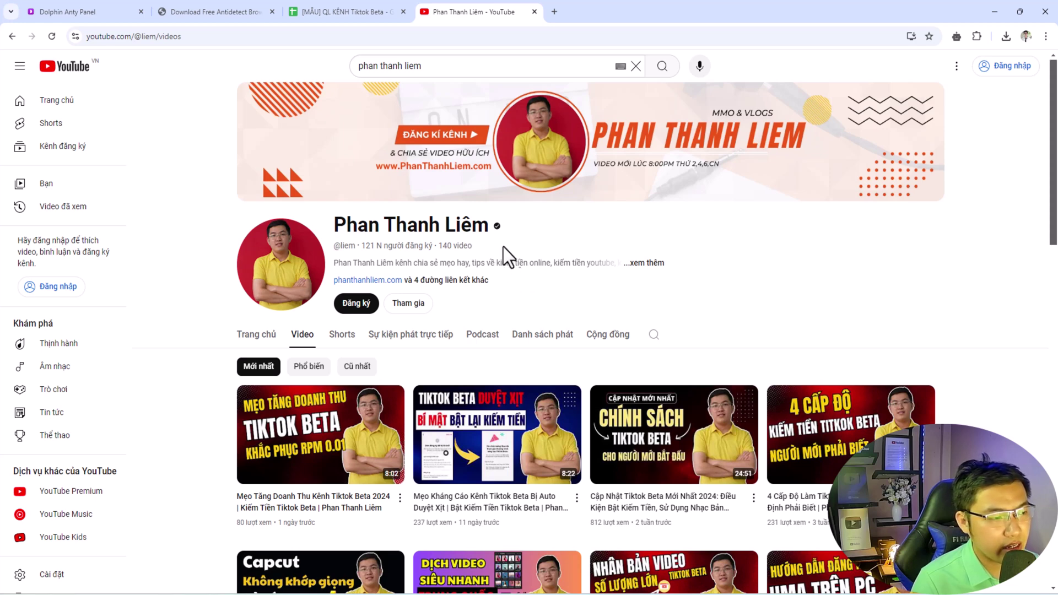
- Browse the channel's videos and playlists, then switch to the [MẪU] QL KÊNH Tiktok Beta sheet
scroll(539, 276, "down", 4)
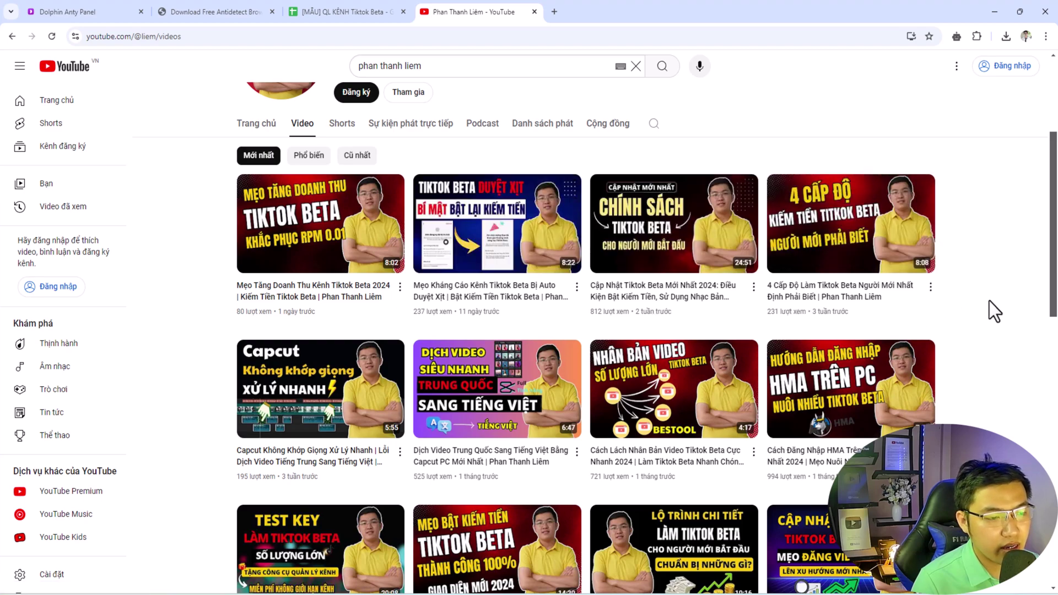
scroll(990, 303, "down", 4)
scroll(990, 303, "up", 8)
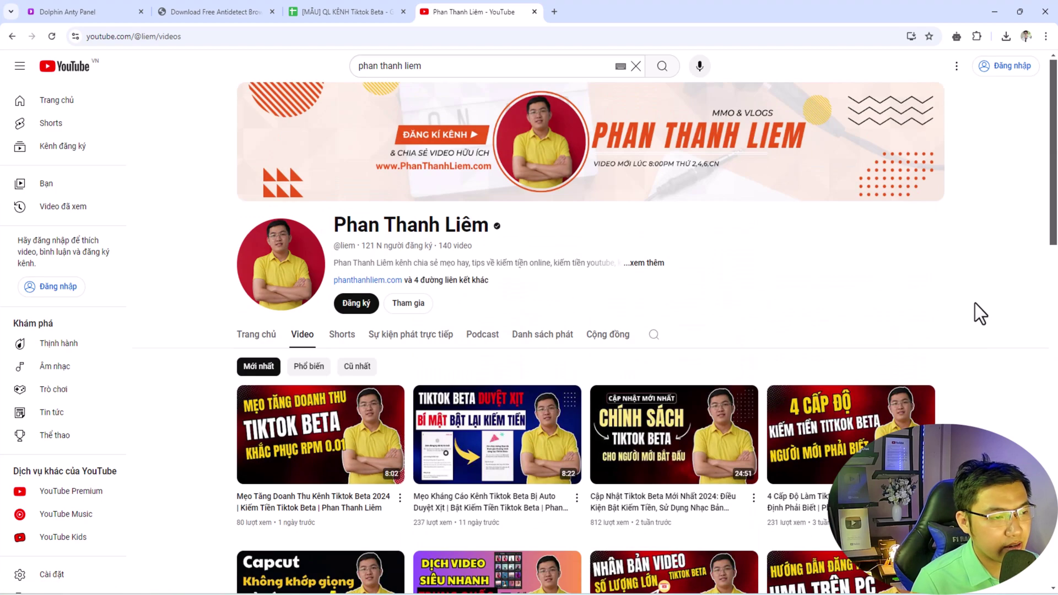
left_click(543, 339)
scroll(543, 341, "down", 4)
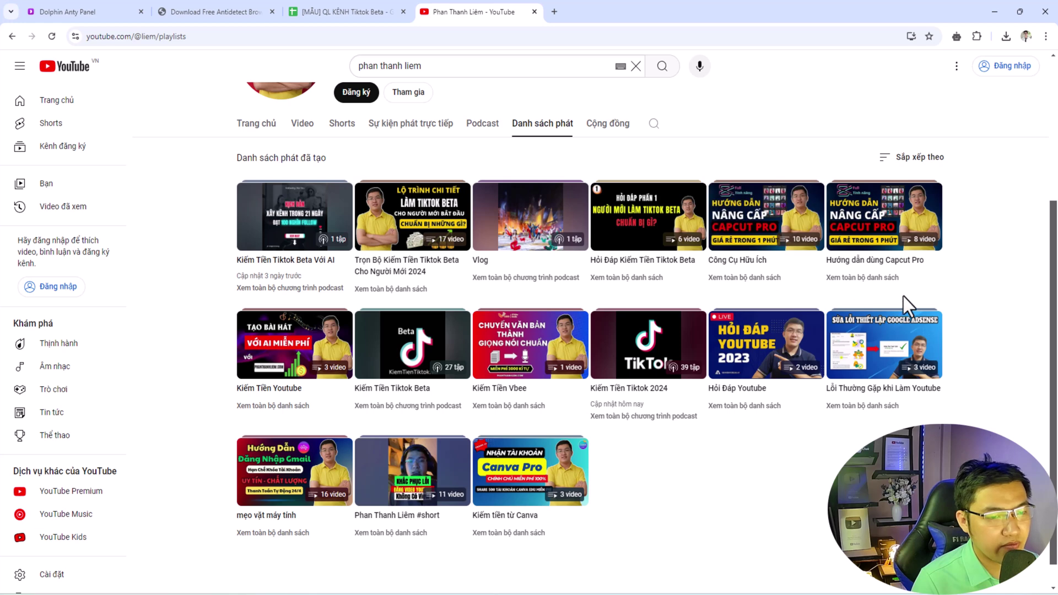
scroll(925, 283, "up", 4)
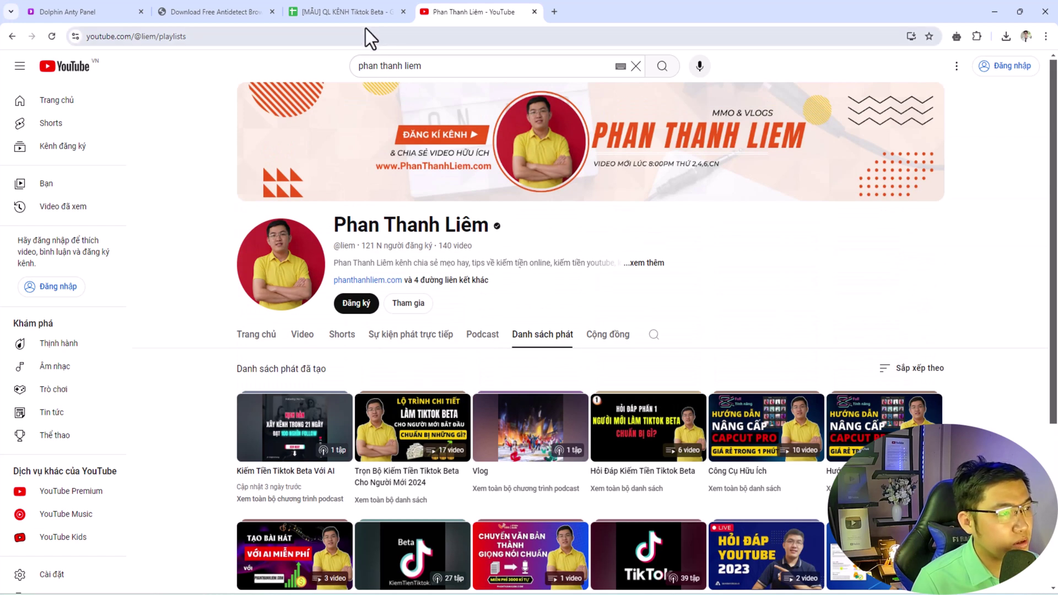
left_click(360, 10)
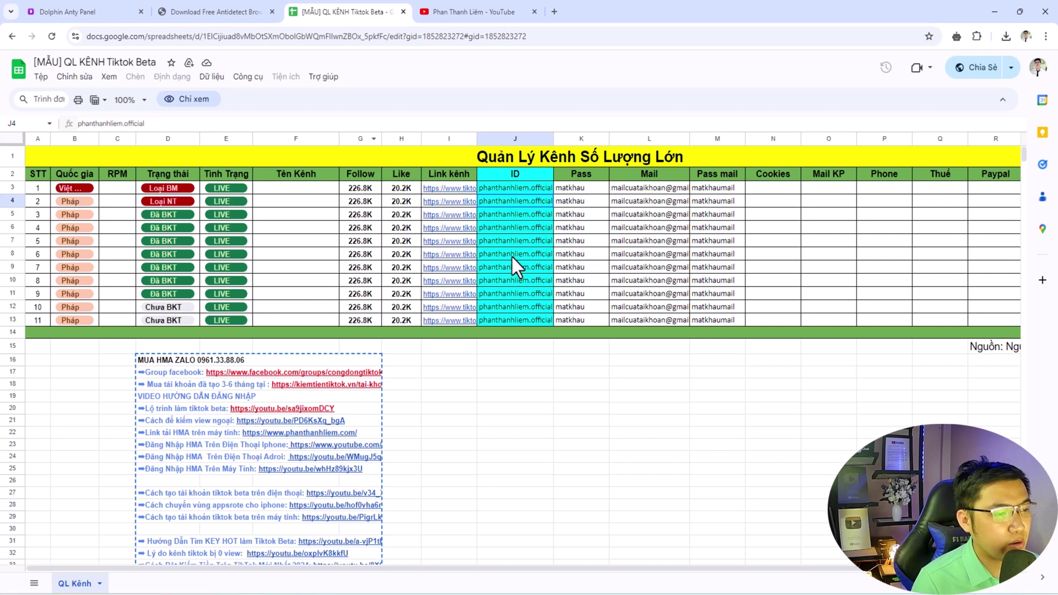
- Look over cell J3 in the sheet's ID column, then return to the Xmind map
left_click(521, 187)
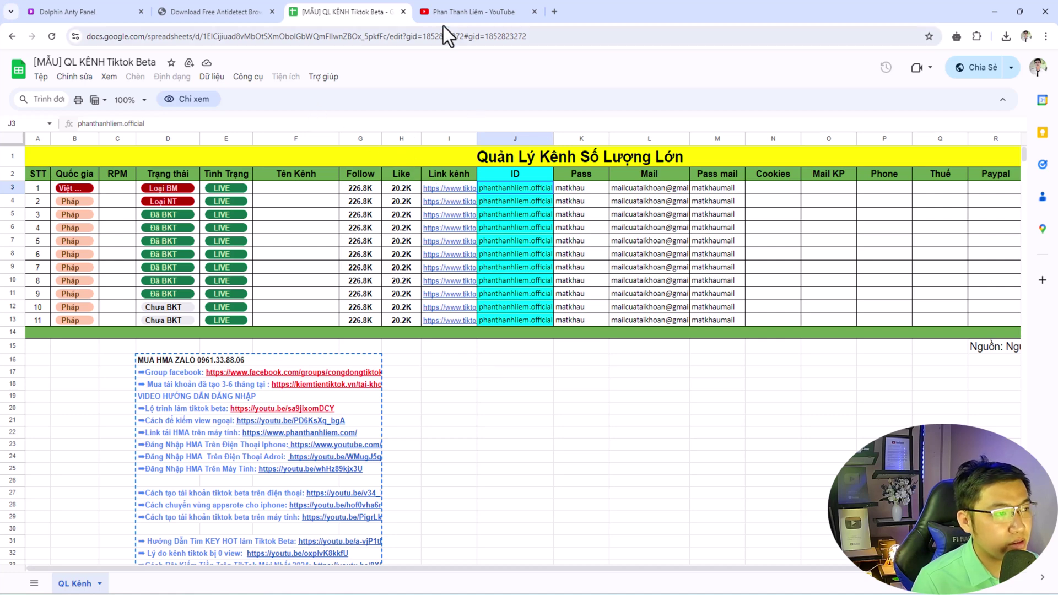
left_click(462, 13)
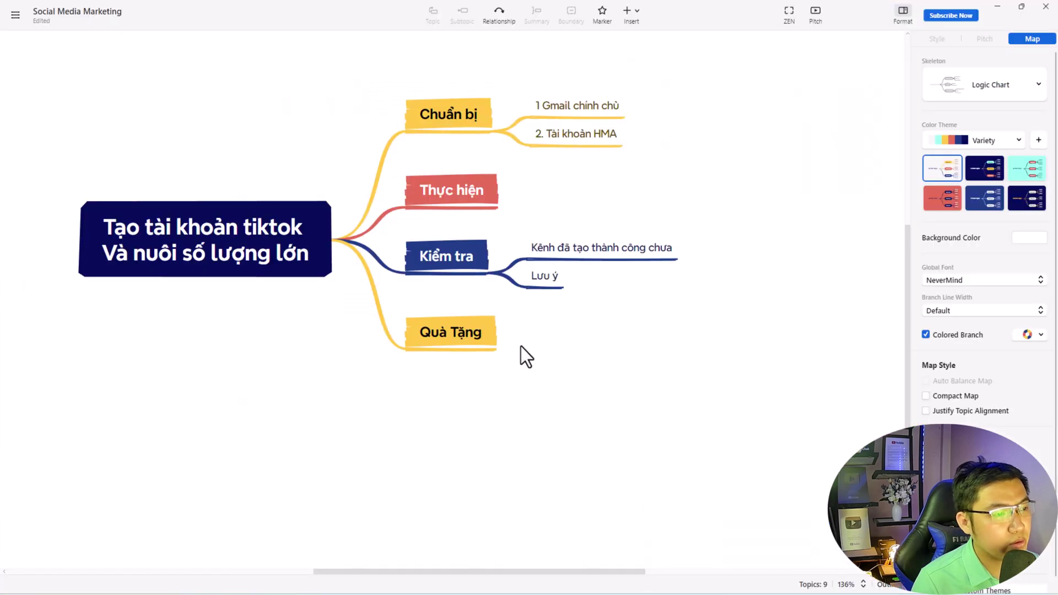
left_click(263, 254)
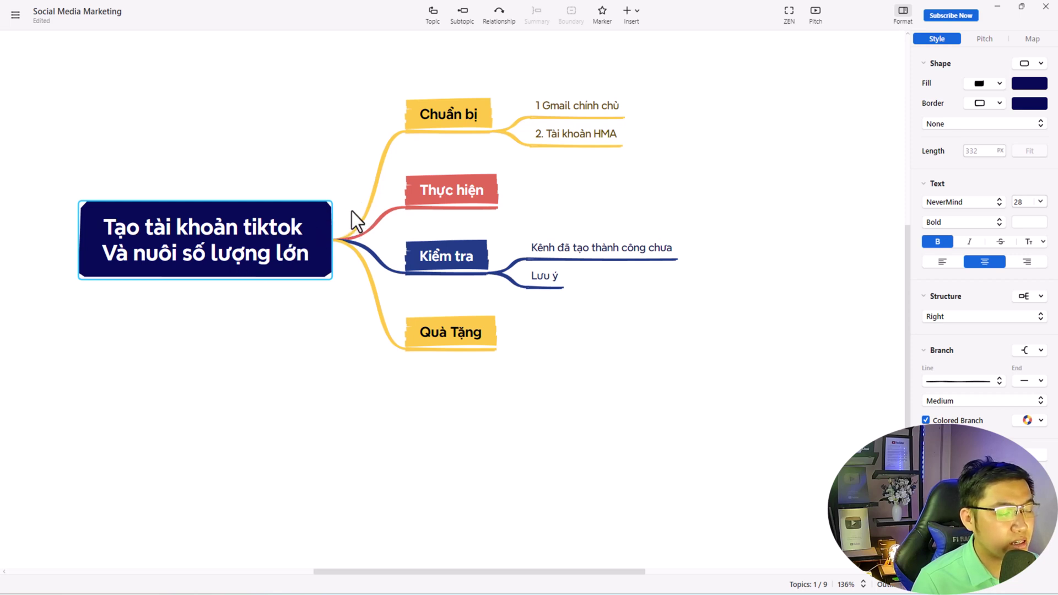
left_click(455, 131)
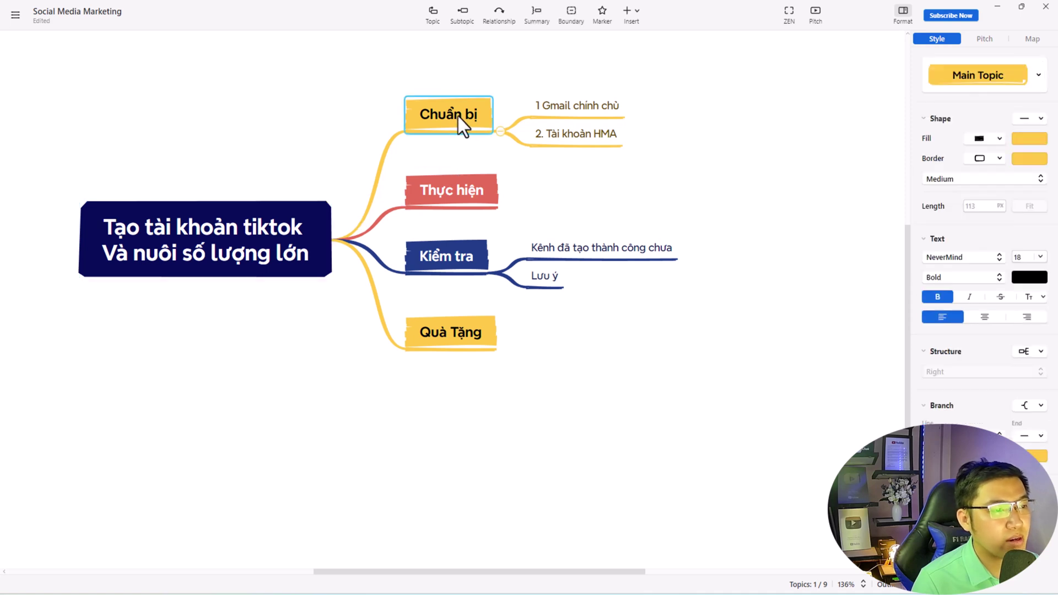
left_click(556, 112)
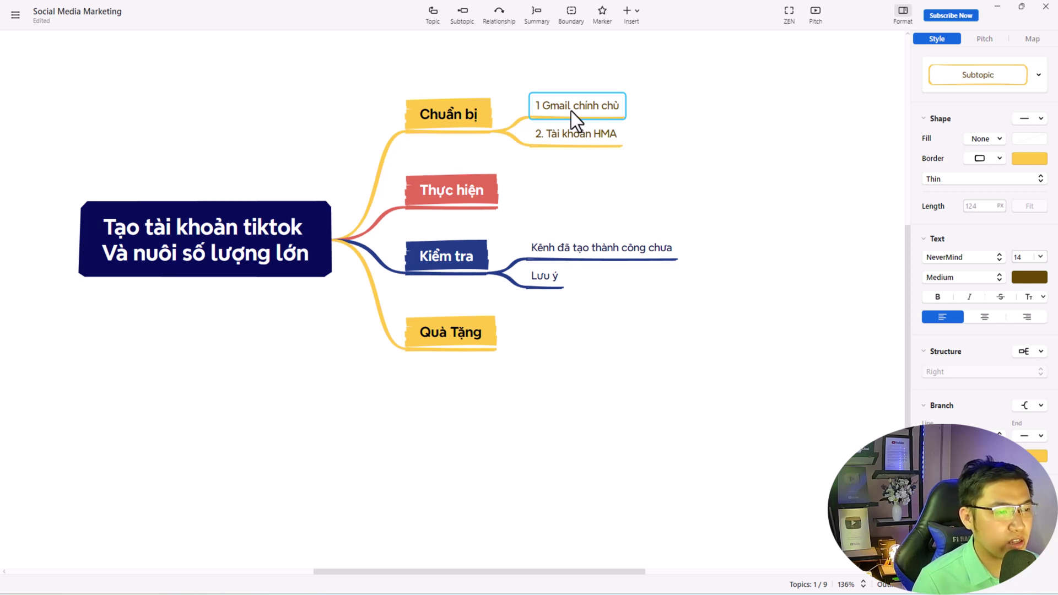
left_click(559, 144)
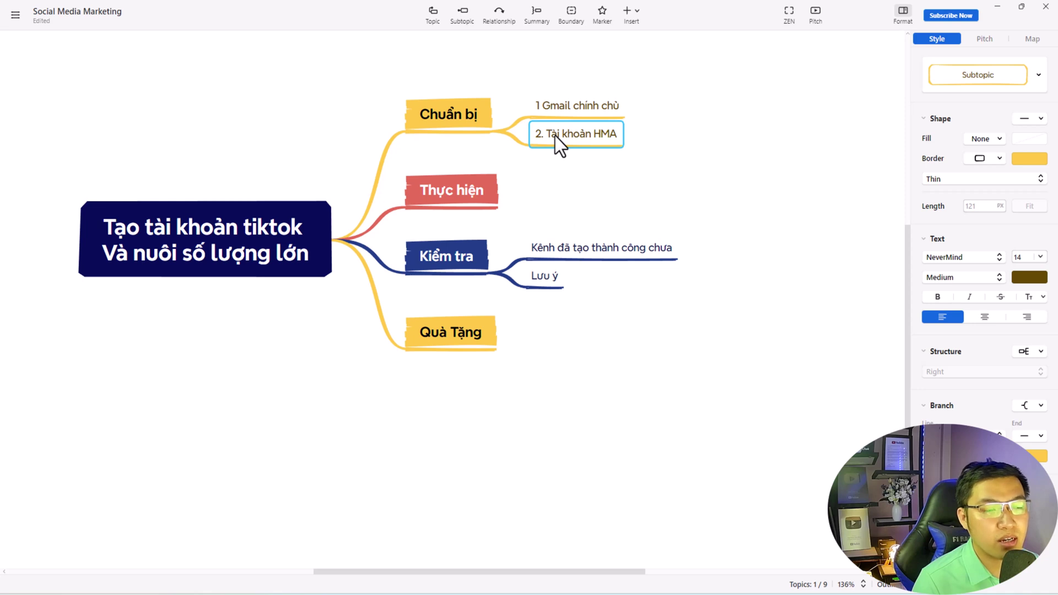
- Append ': zalo' and the contact phone number to the '2. Tài khoản HMA' topic
left_click(586, 135)
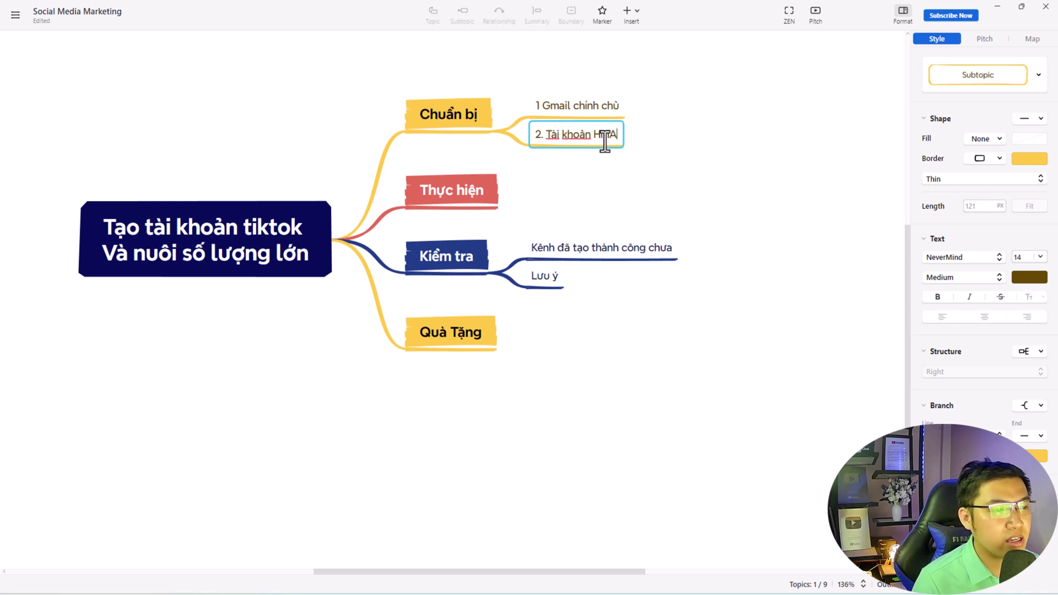
type(": z")
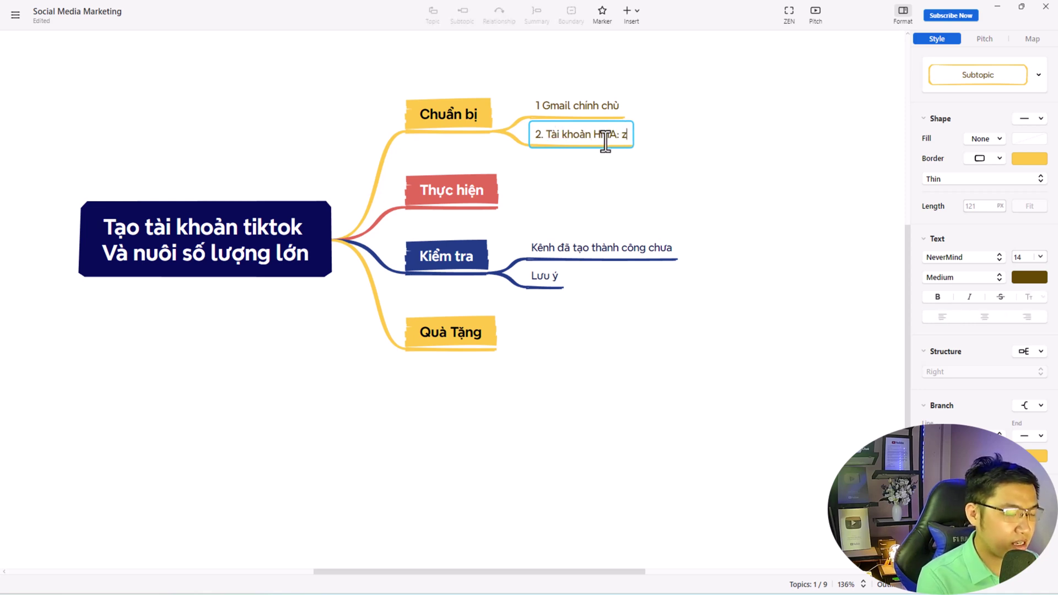
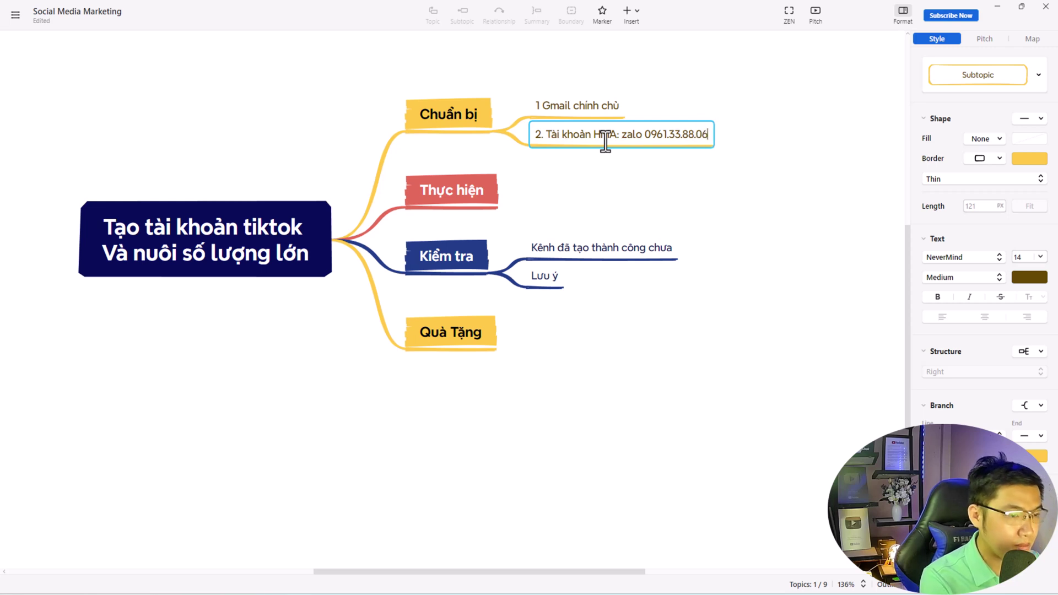
left_click_drag(621, 138, 686, 147)
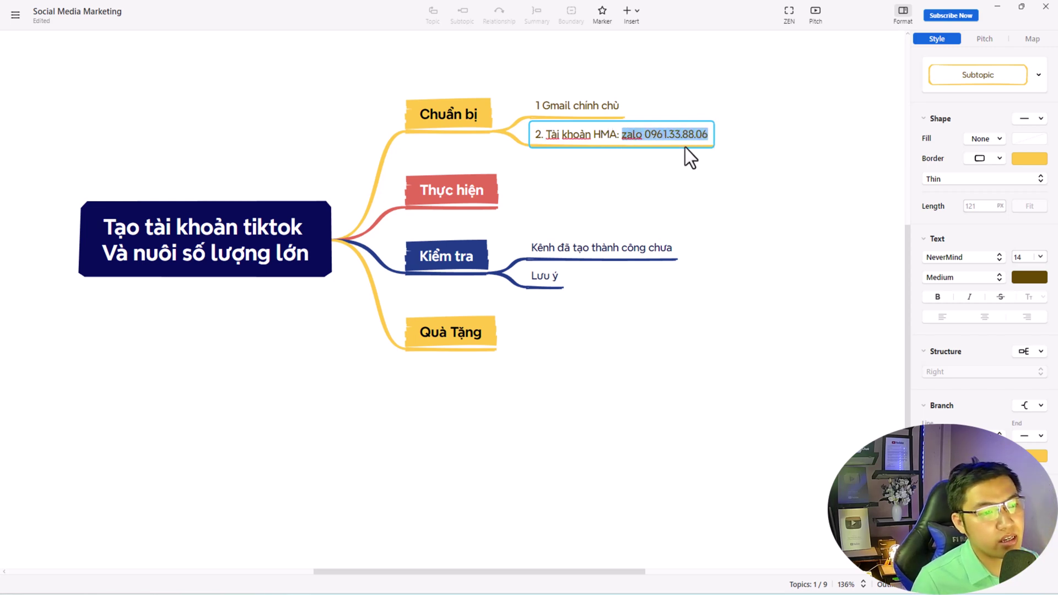
left_click(621, 135)
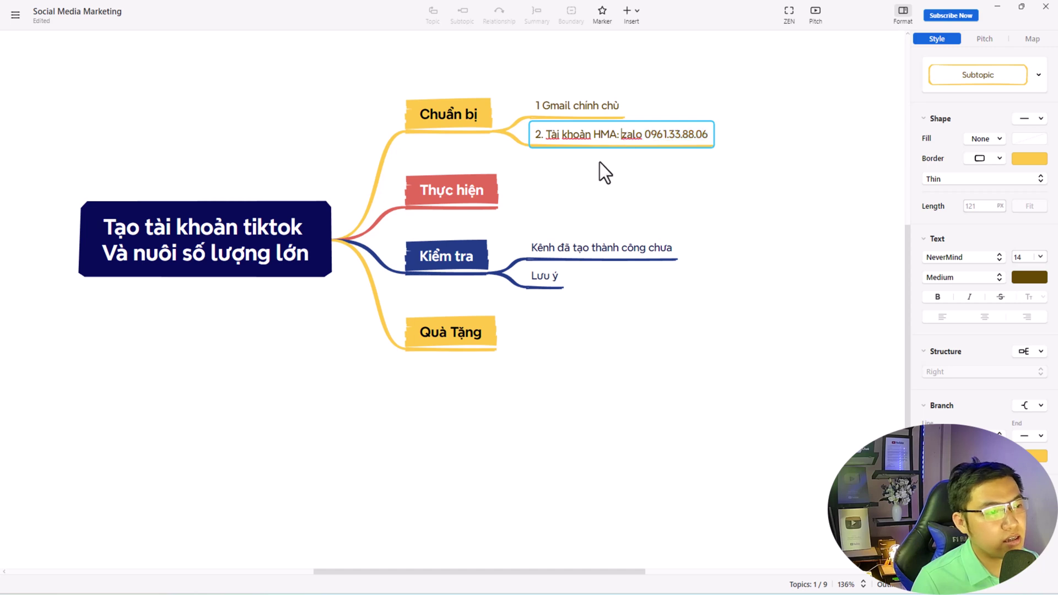
left_click(570, 166)
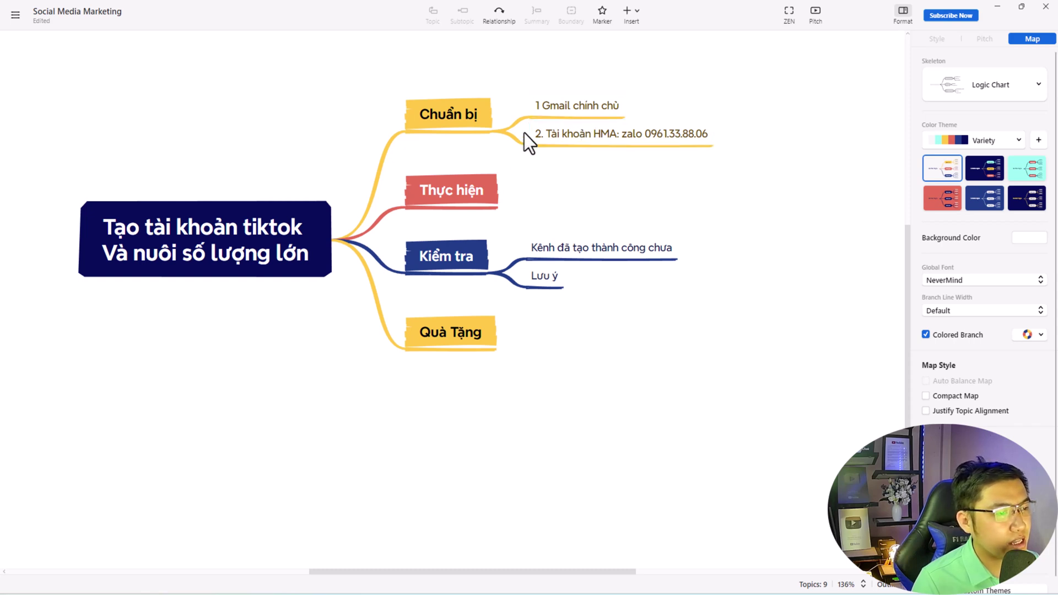
- Bring up Dolphin{anty}, minimize it, and switch to the browser showing YouTube playlists
left_click(541, 116)
left_click(508, 132)
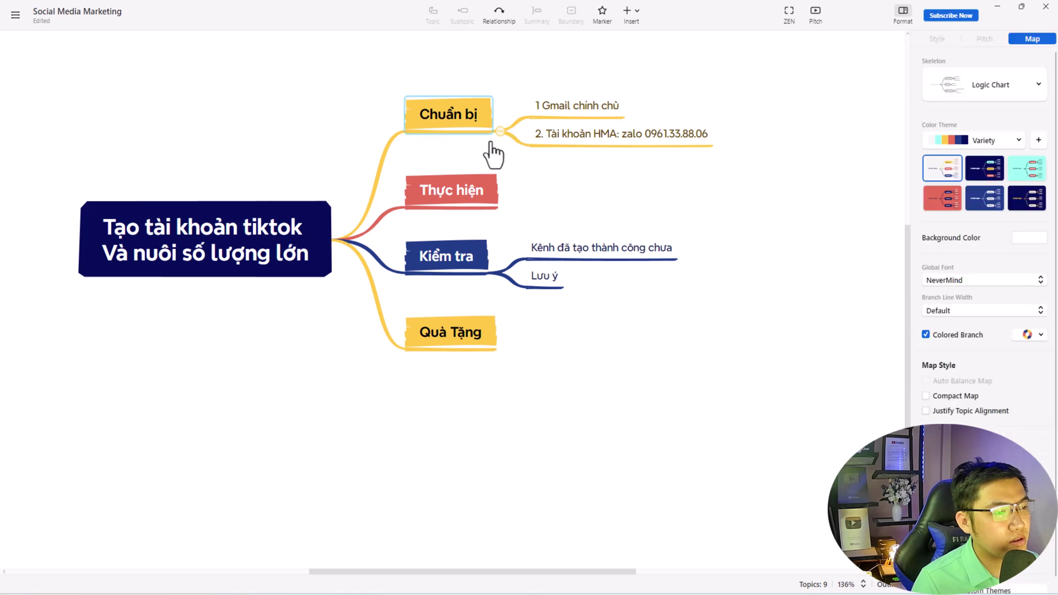
mouse_move(628, 589)
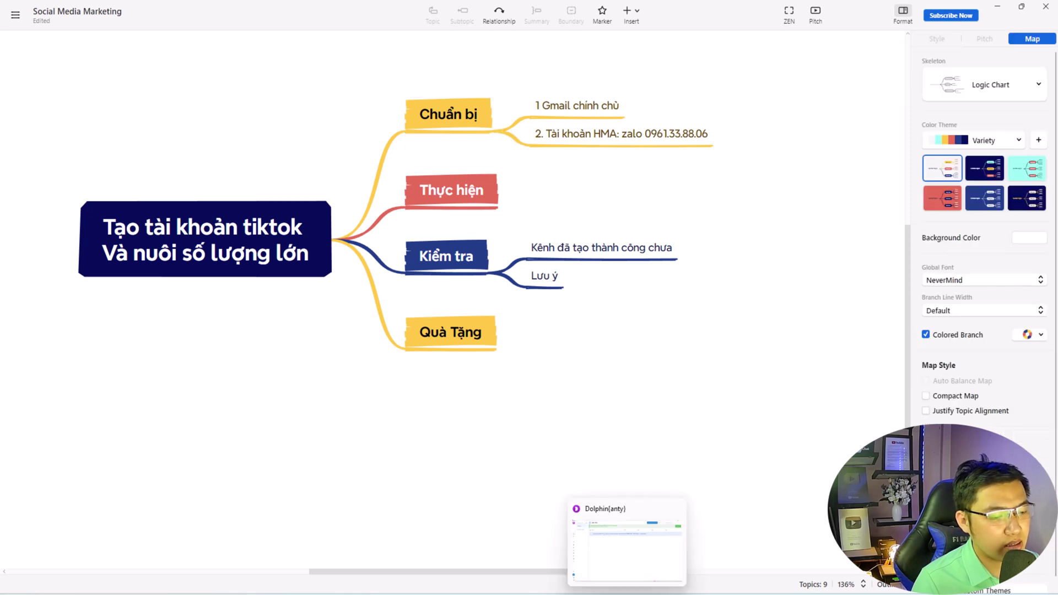
left_click(627, 543)
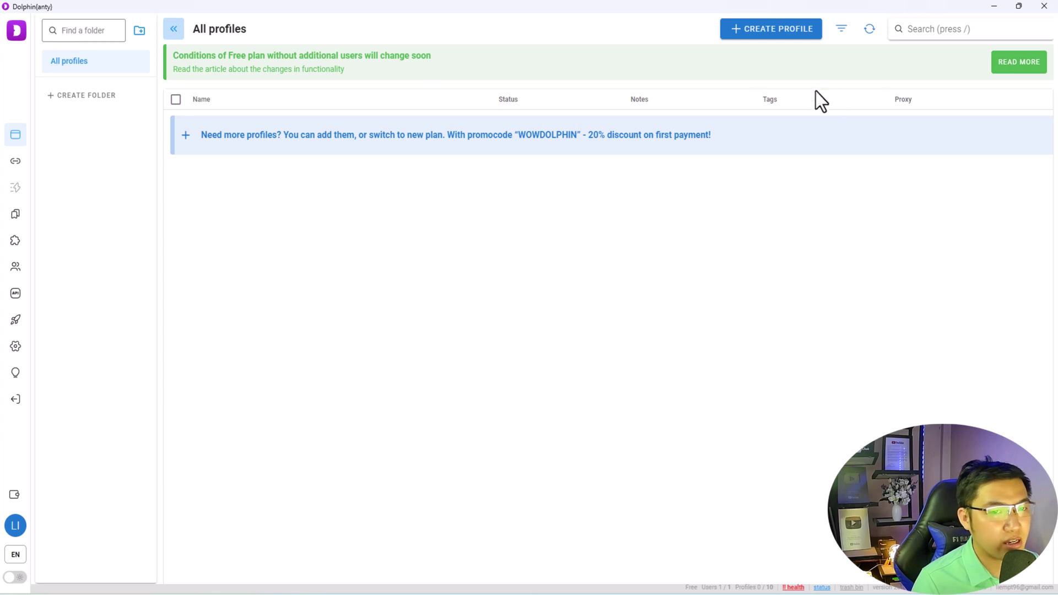
left_click(993, 7)
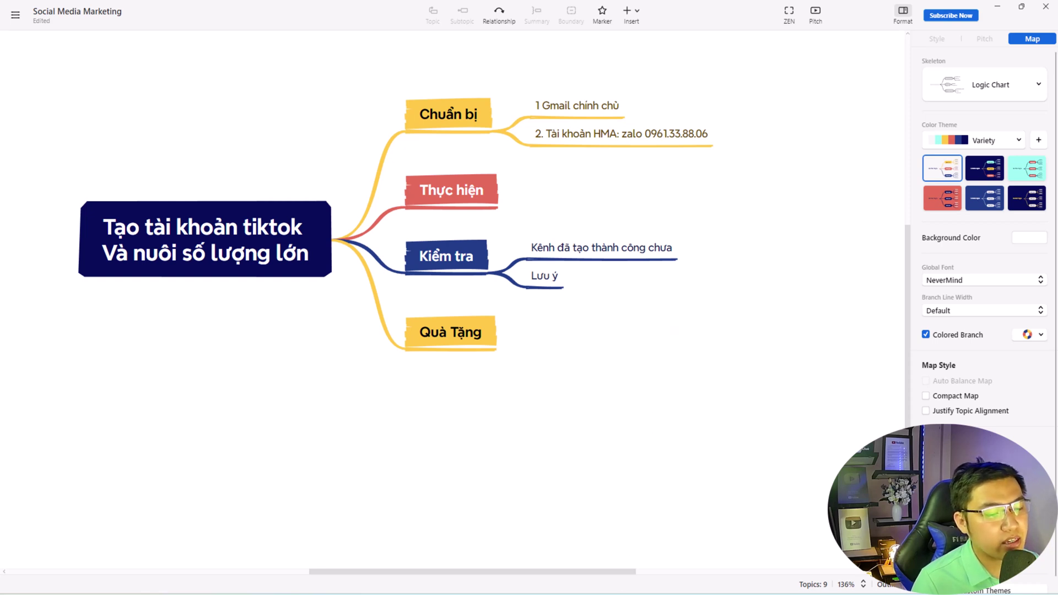
key("alt+Tab")
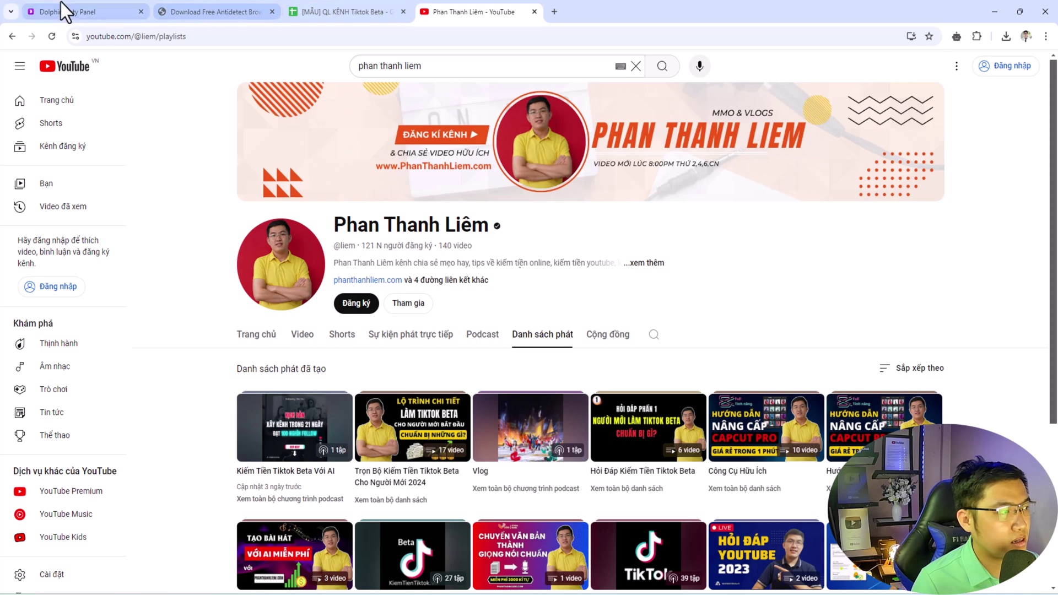
- Review the panel's Free plan and 0/10 browser profiles, then move to the download page
left_click(62, 11)
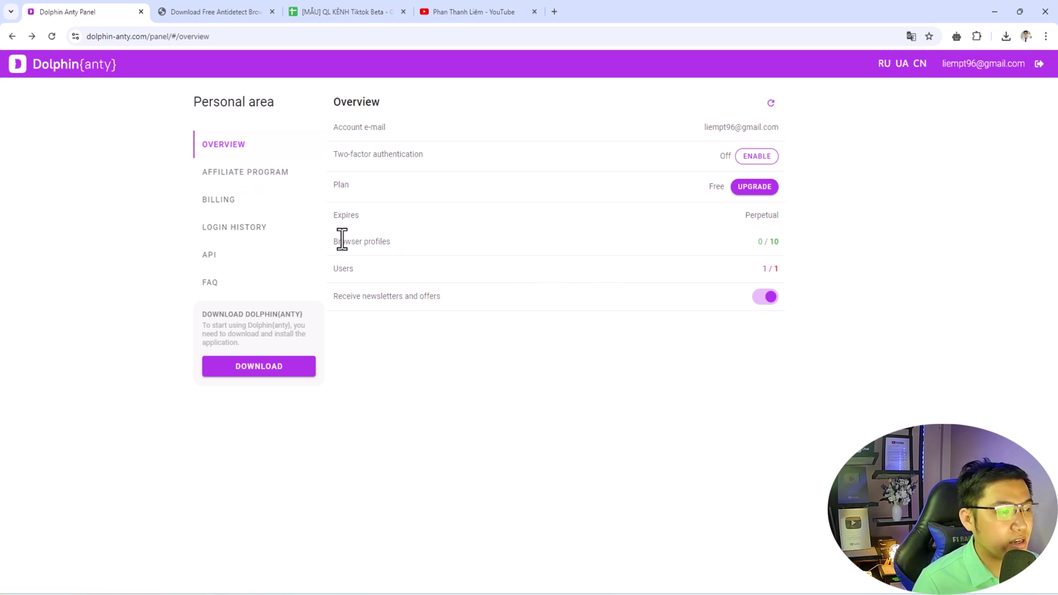
left_click_drag(357, 241, 395, 242)
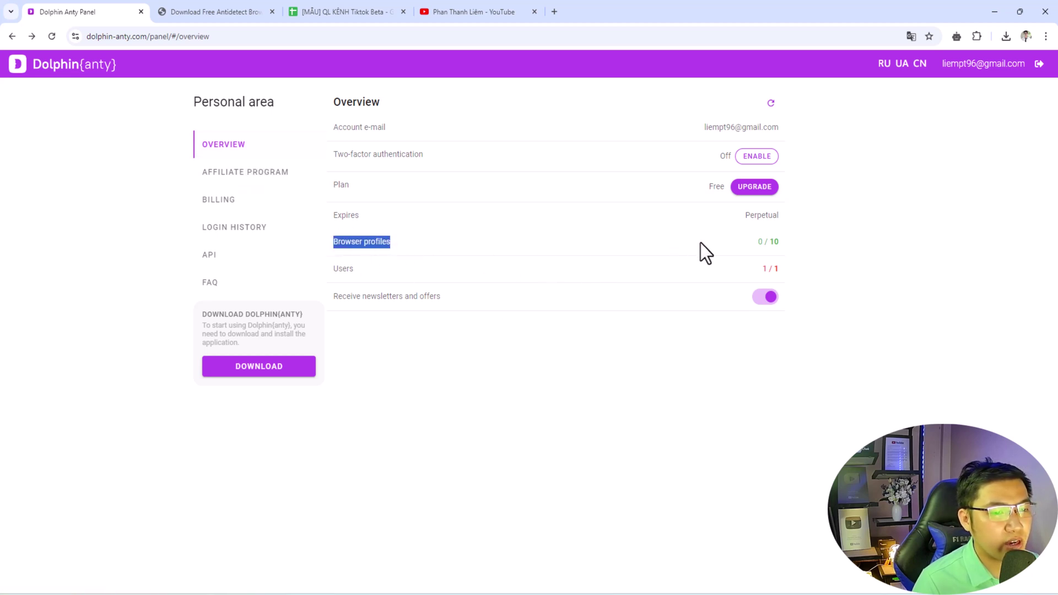
left_click(749, 244)
left_click(795, 244)
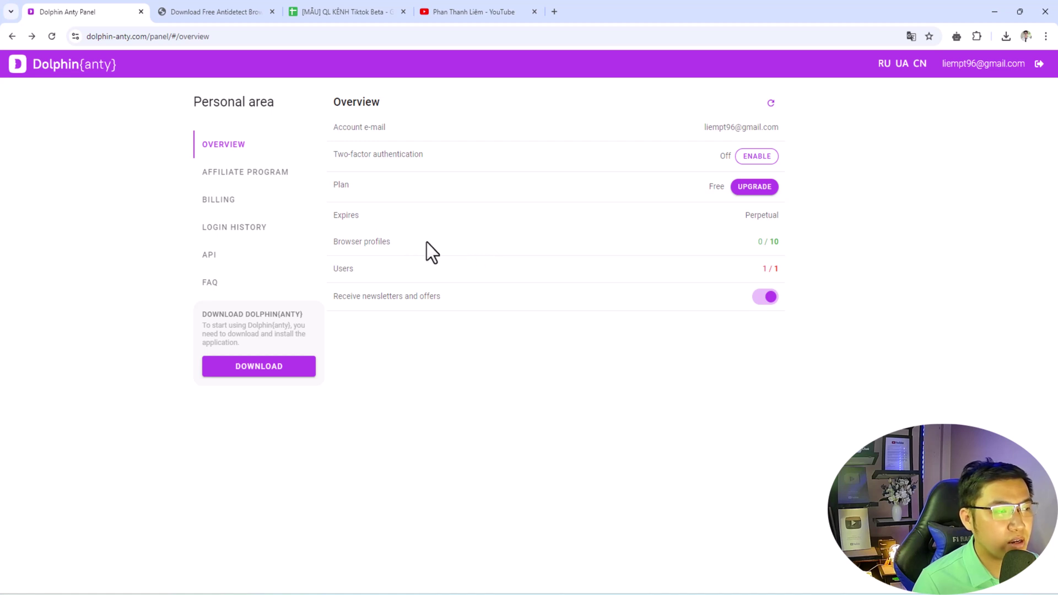
left_click(234, 12)
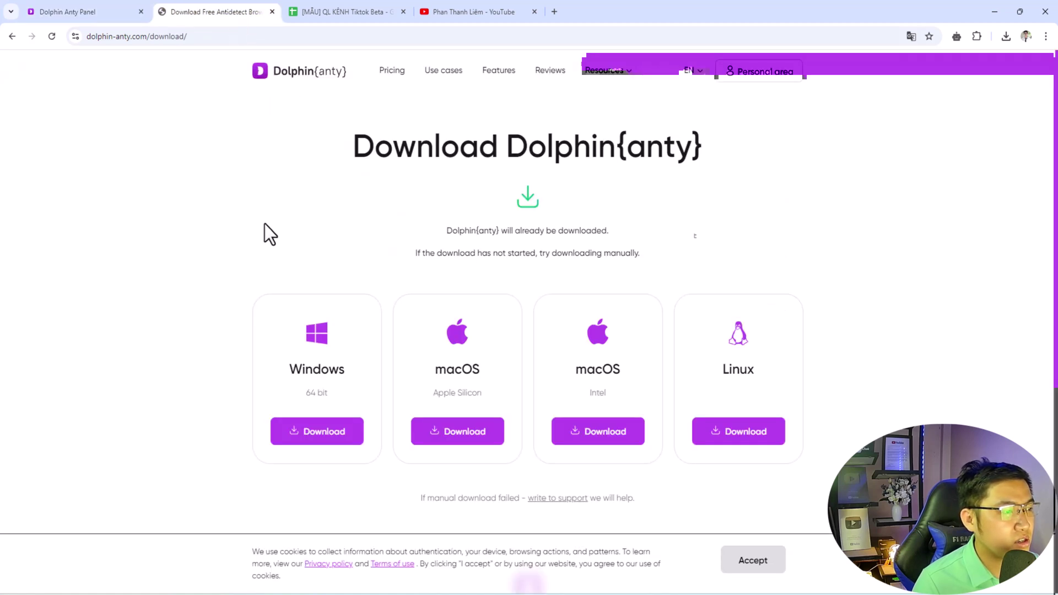
- Download the Windows installer, confirm the .exe in recent downloads, and close the download page
left_click(109, 3)
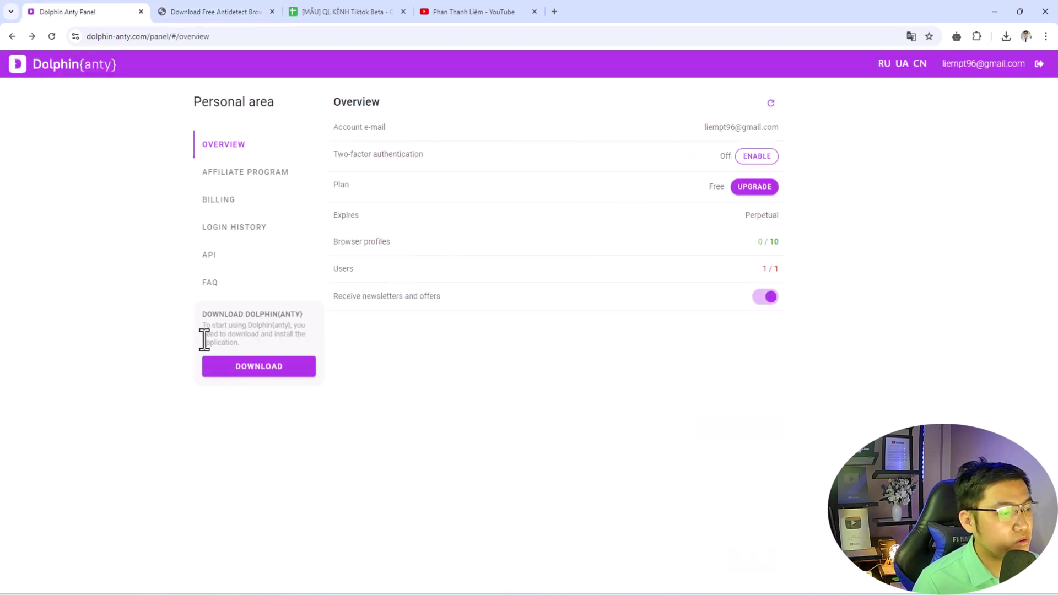
left_click(256, 372)
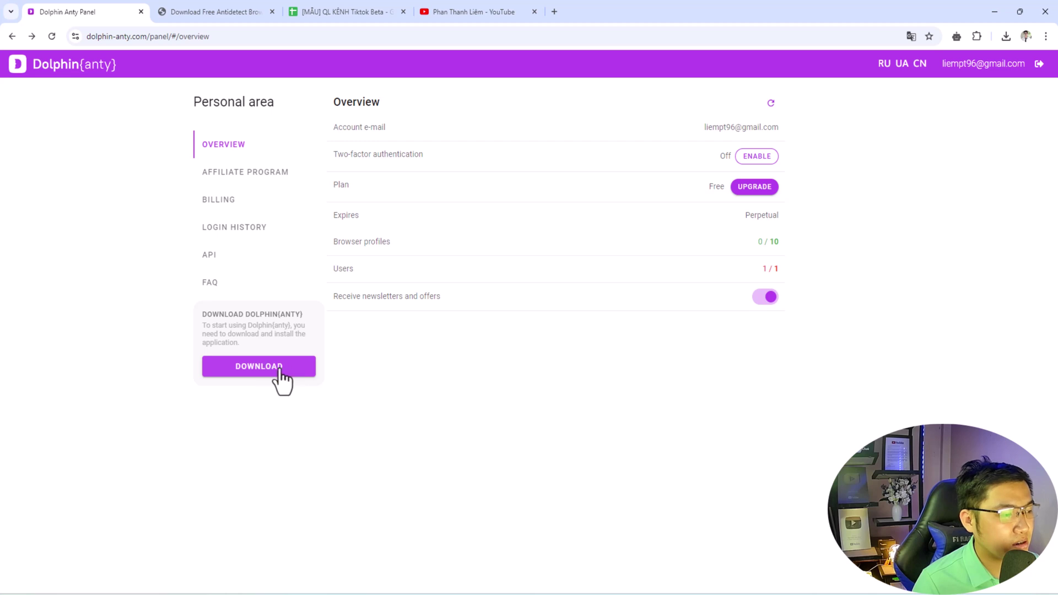
left_click(222, 9)
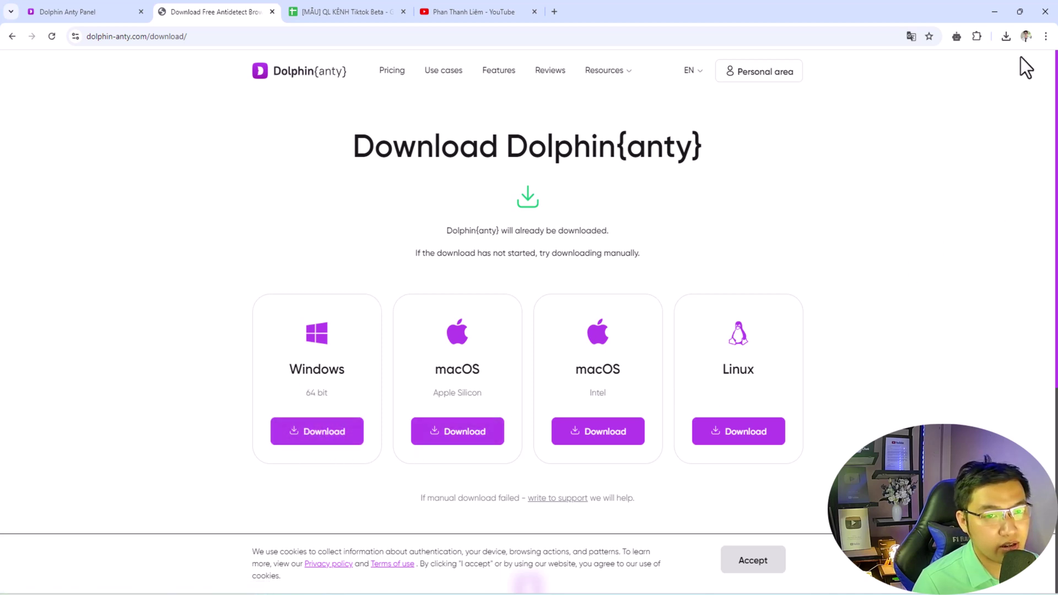
left_click(1005, 36)
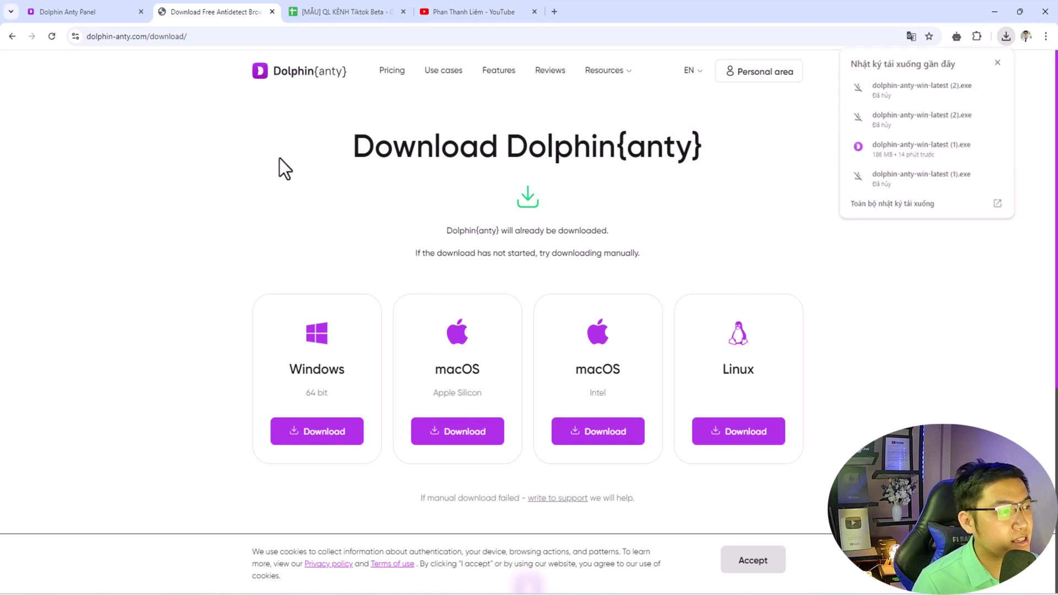
left_click(273, 12)
left_click(124, 14)
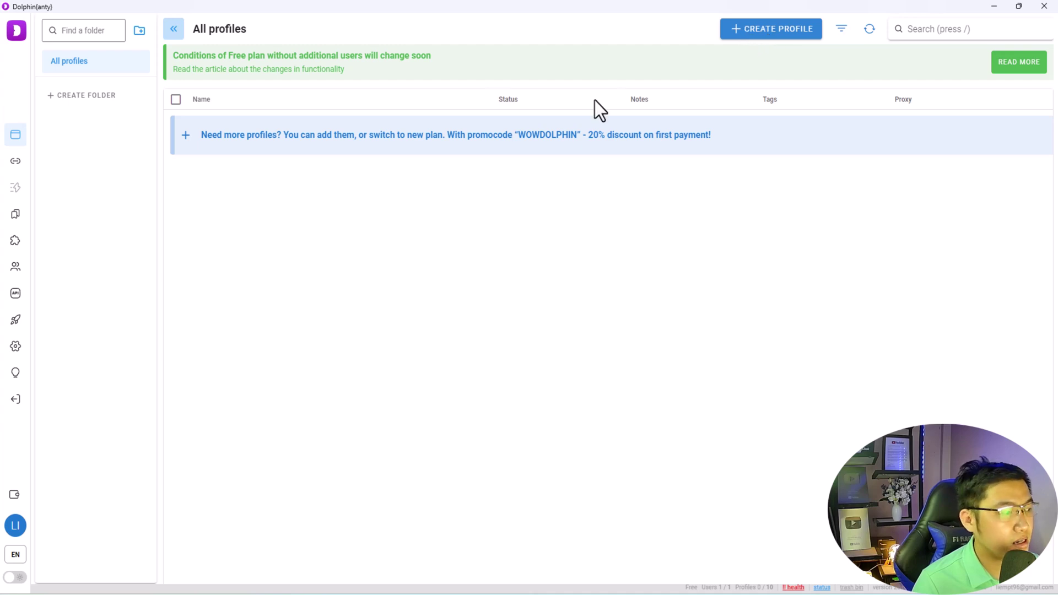
- Create a green 'Tiktok beta' status in the Settings Statuses list
left_click(17, 350)
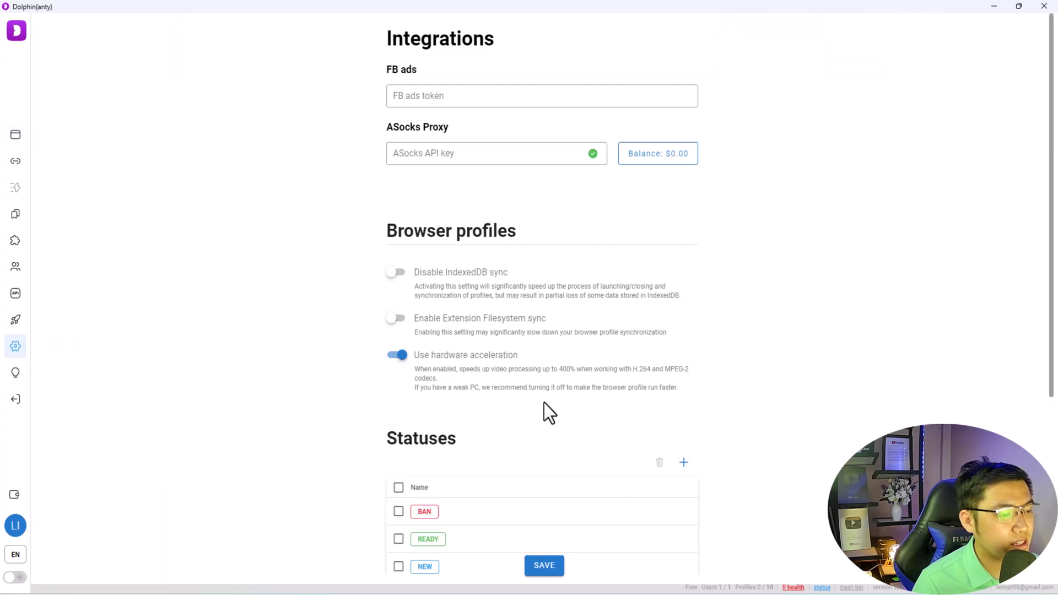
scroll(543, 402, "down", 4)
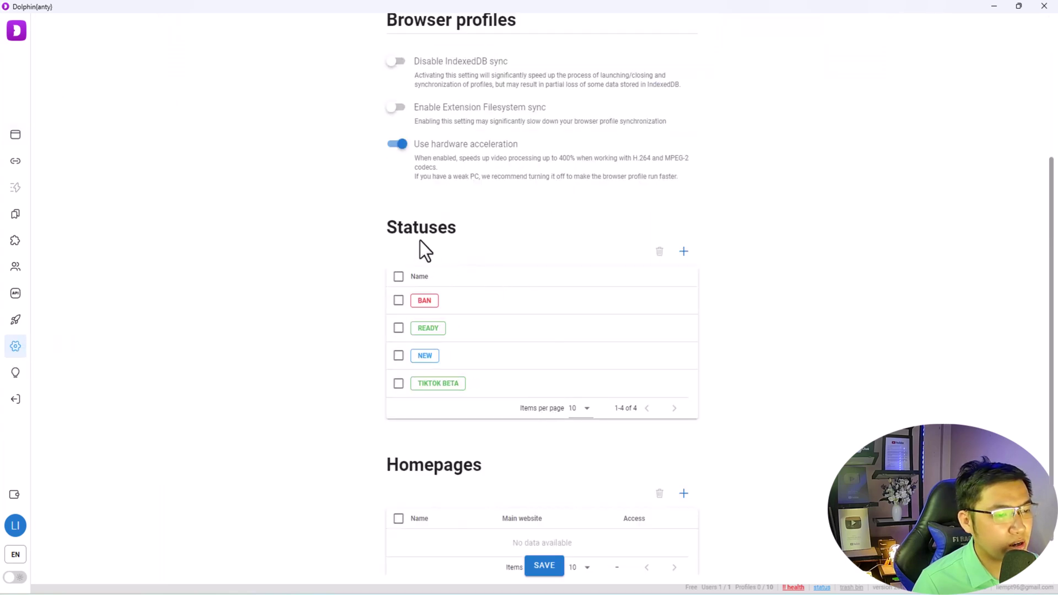
left_click(683, 261)
left_click(488, 303)
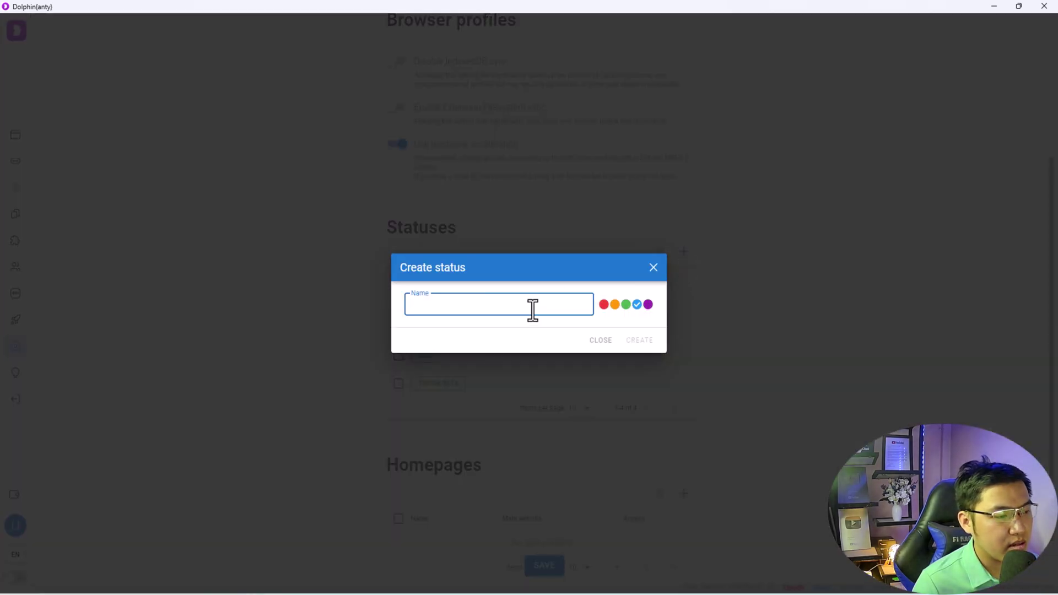
type("Ti")
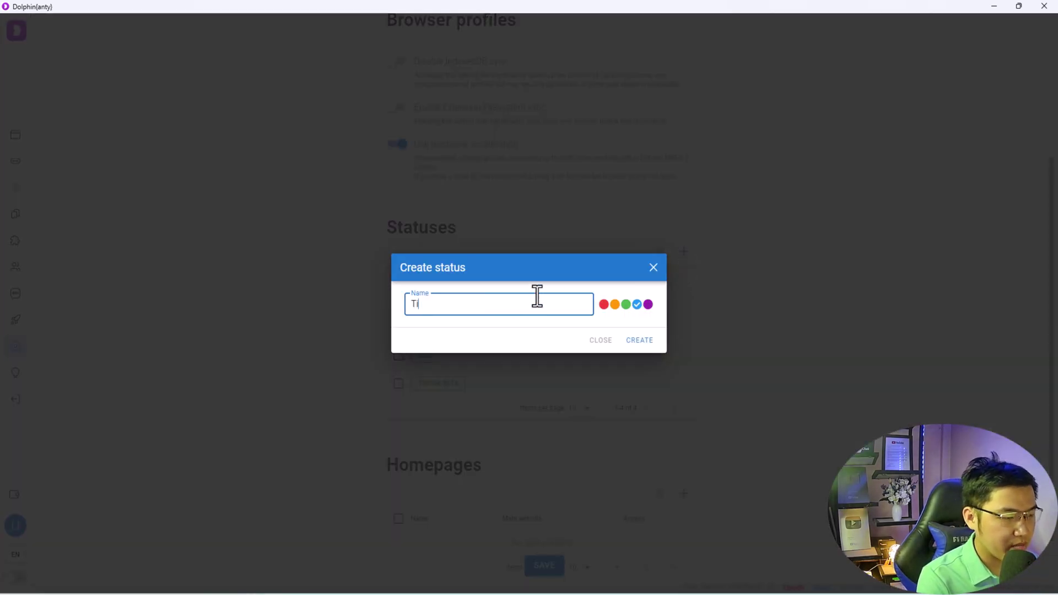
key("BackSpace")
key("BackSpace")
type("T")
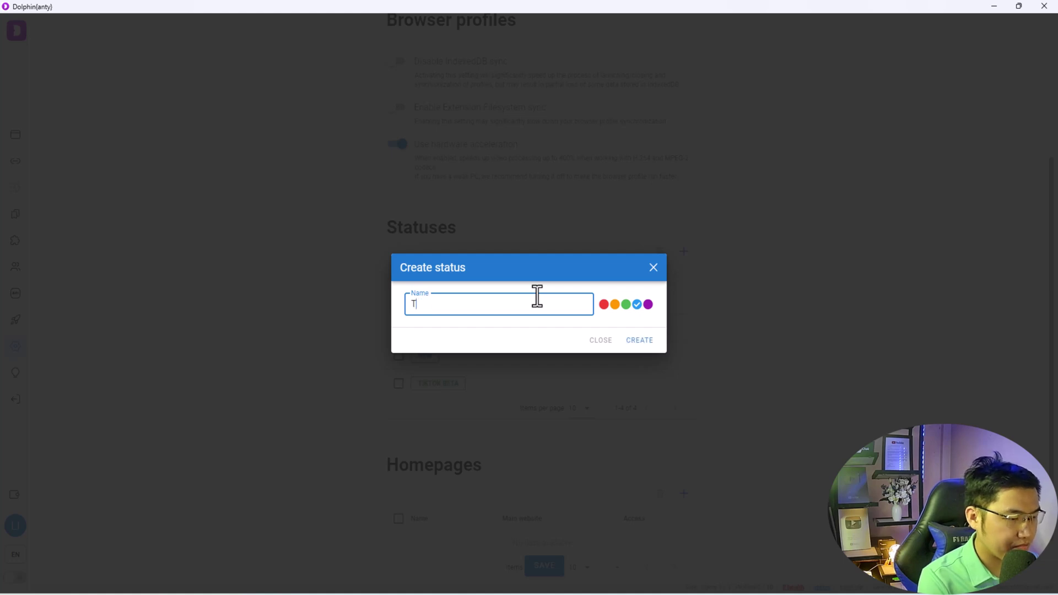
type("iktok bet")
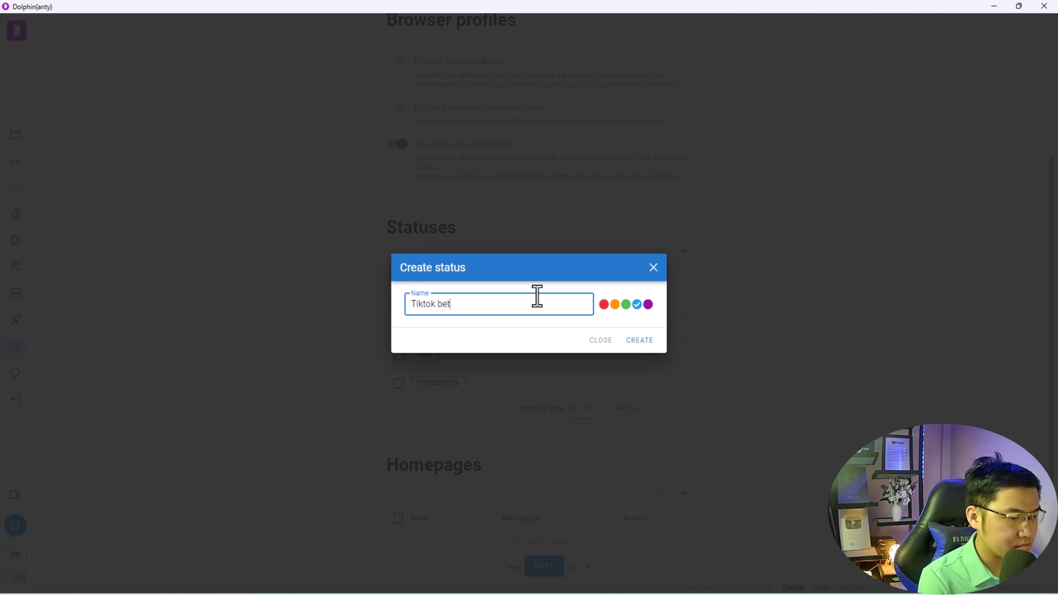
type("a")
left_click(626, 304)
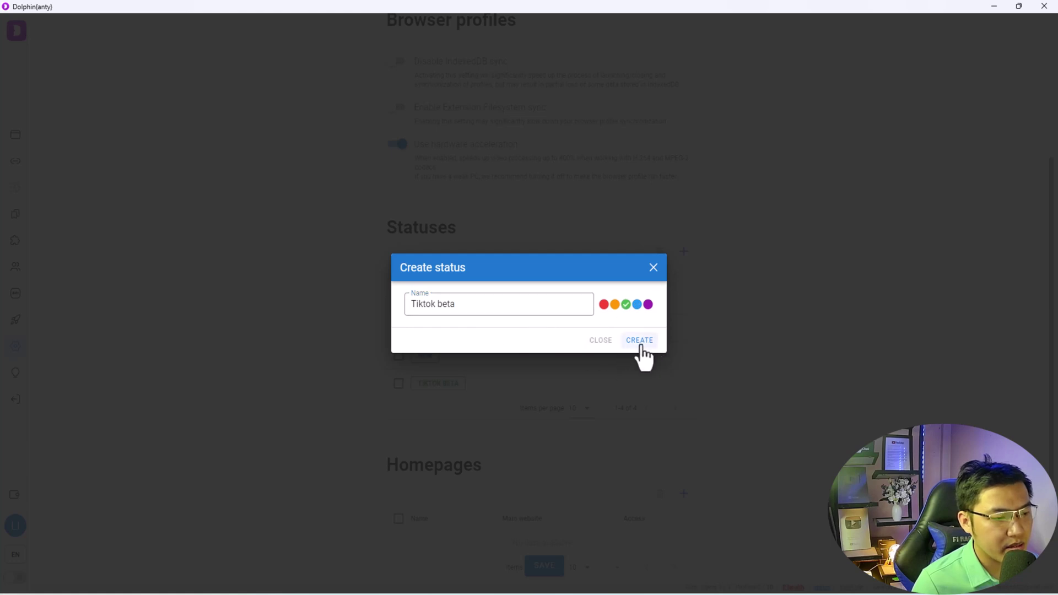
left_click(654, 269)
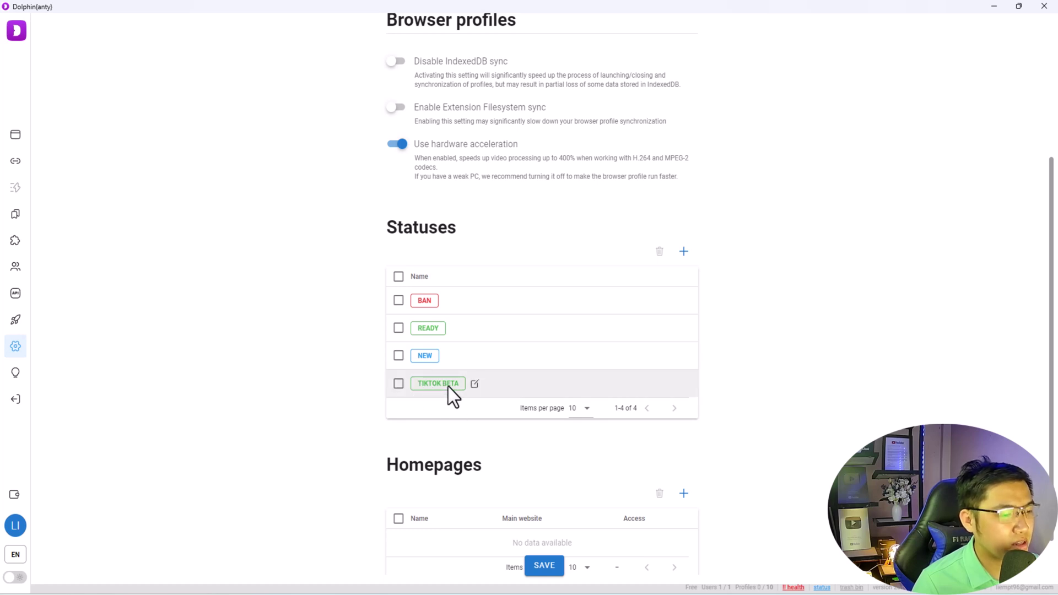
- Start a new browser profile named 'Tiktok beta 1' with status TIKTOK BETA
left_click(17, 137)
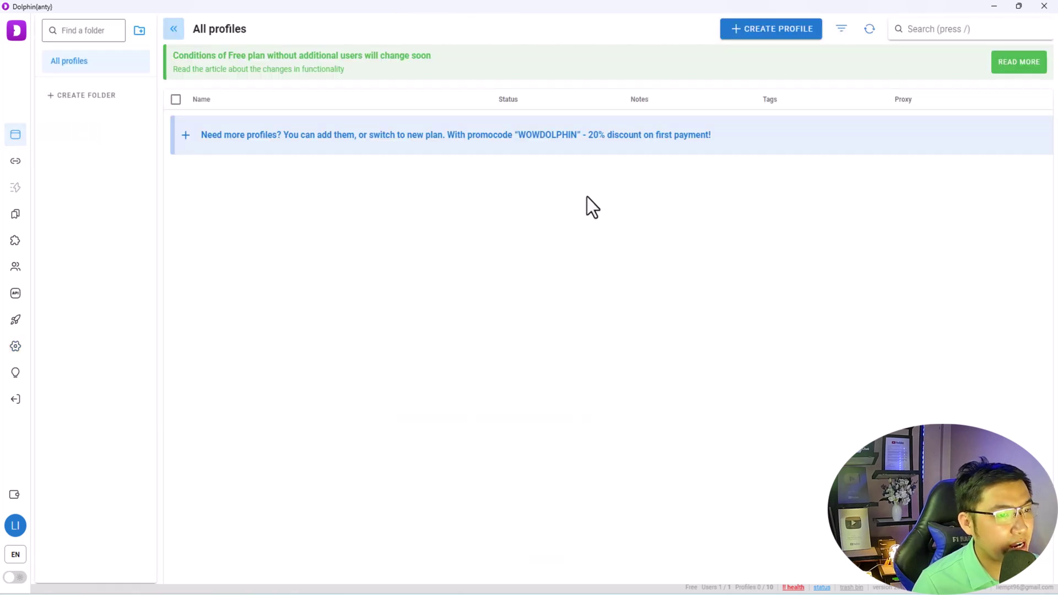
left_click(761, 39)
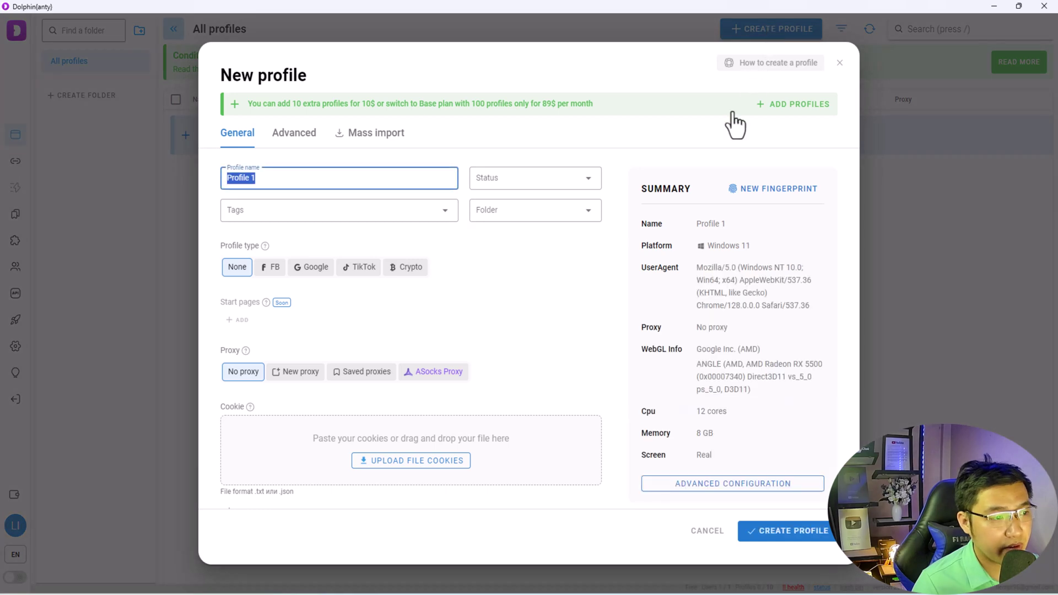
left_click(312, 176)
triple_click(308, 177)
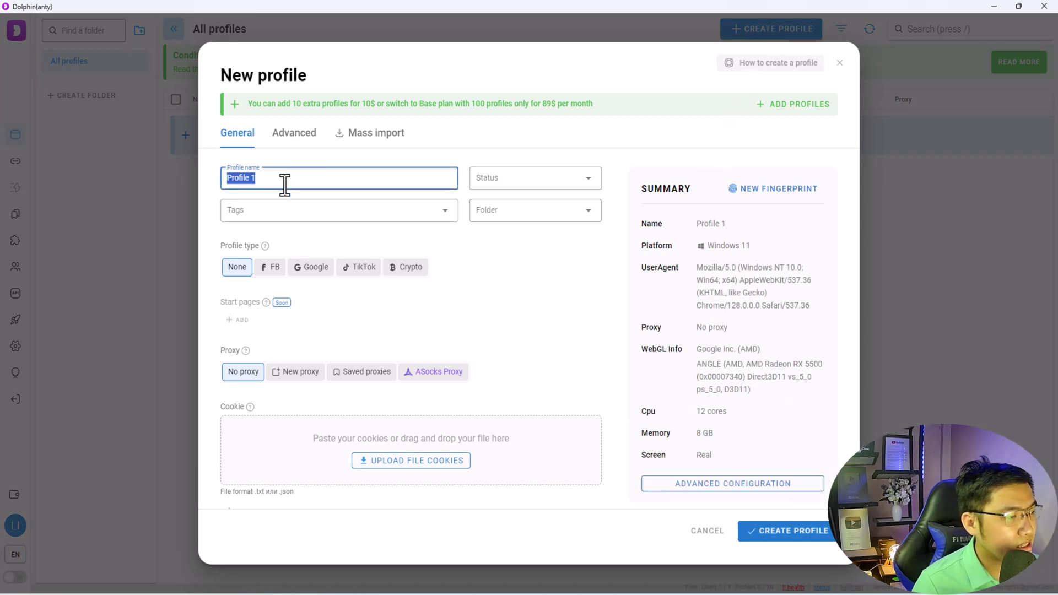
left_click_drag(265, 182, 227, 176)
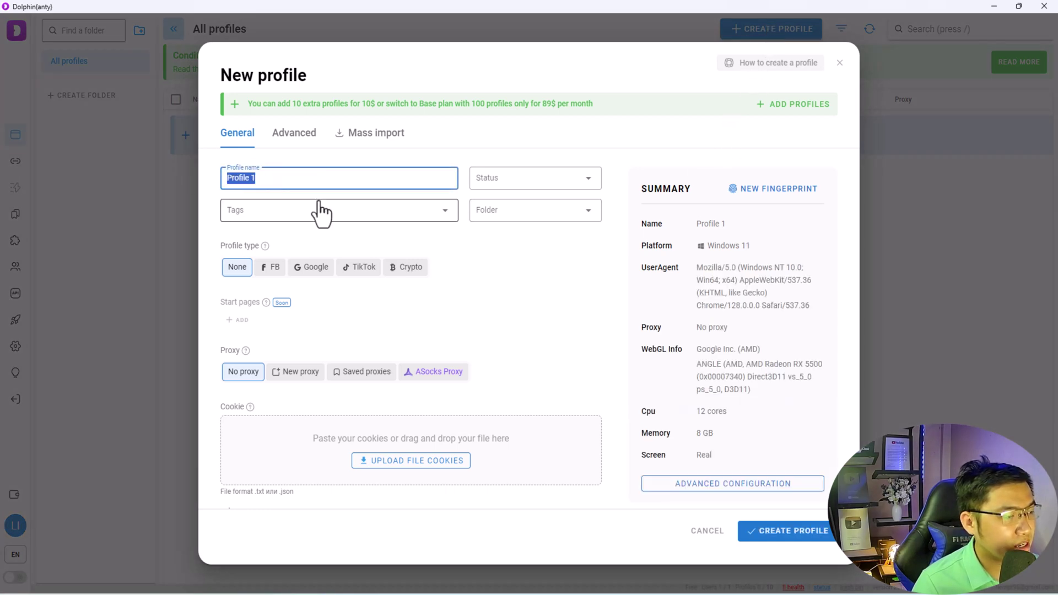
type("Tikto")
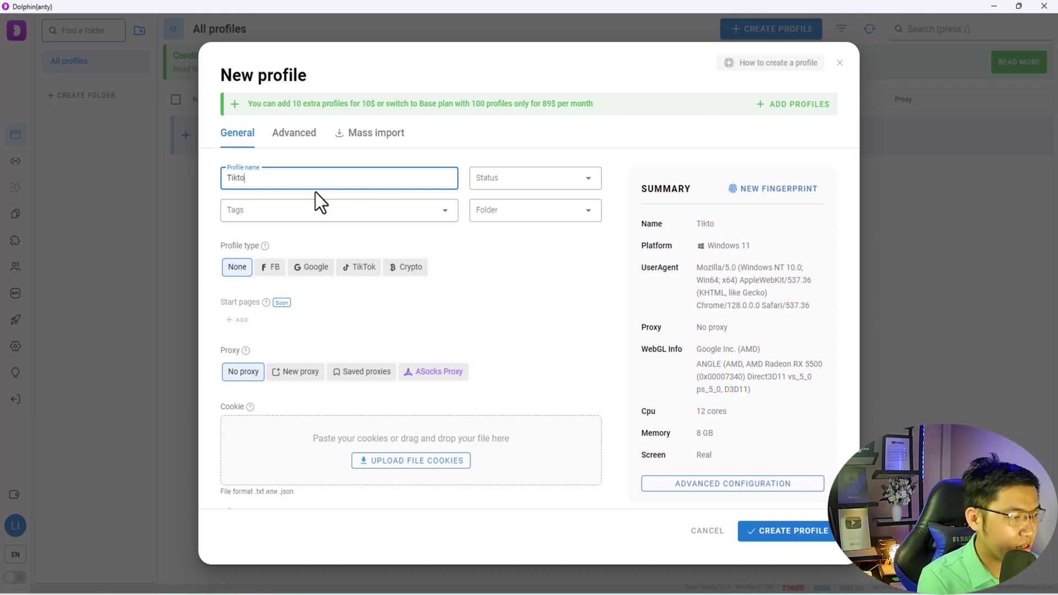
type("k beta 1")
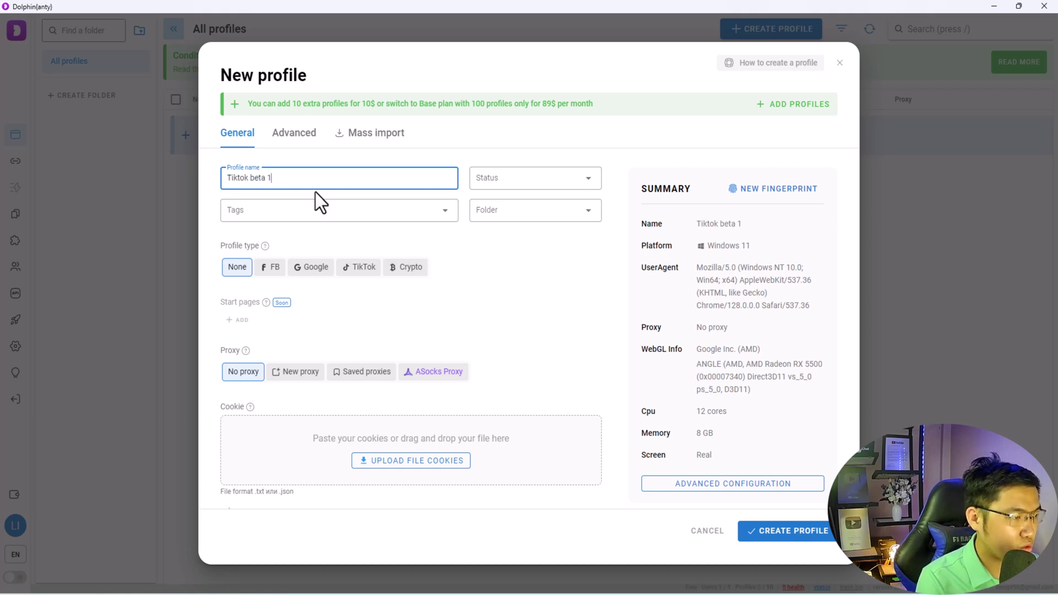
left_click(523, 181)
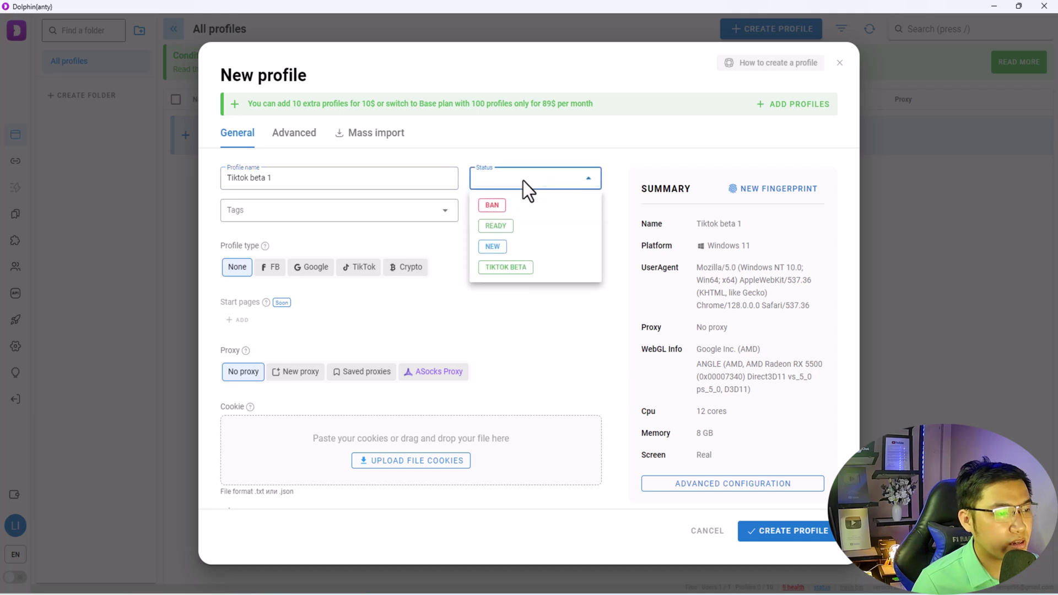
left_click(510, 270)
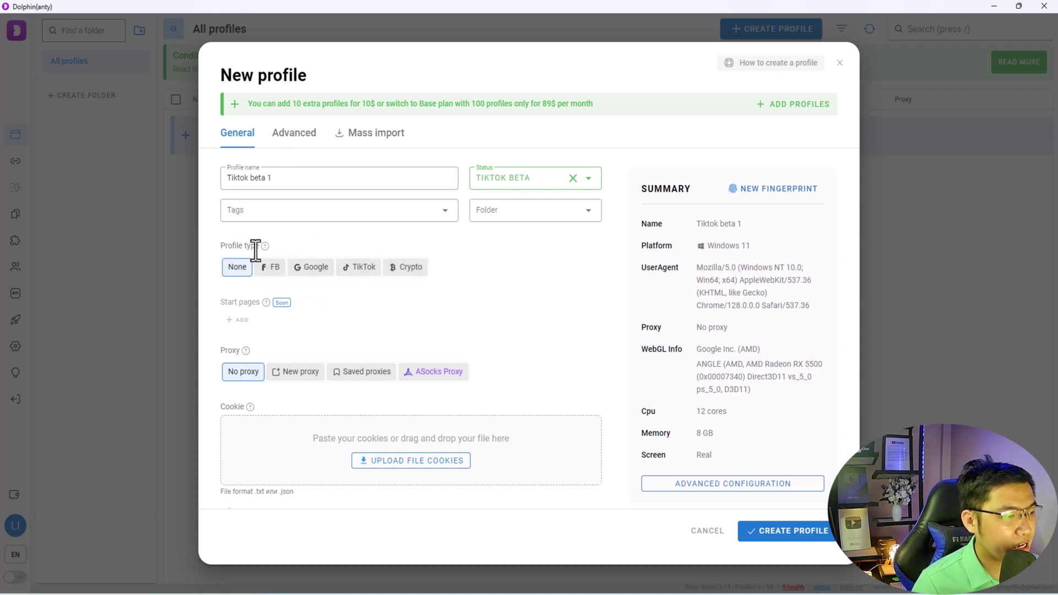
left_click(361, 268)
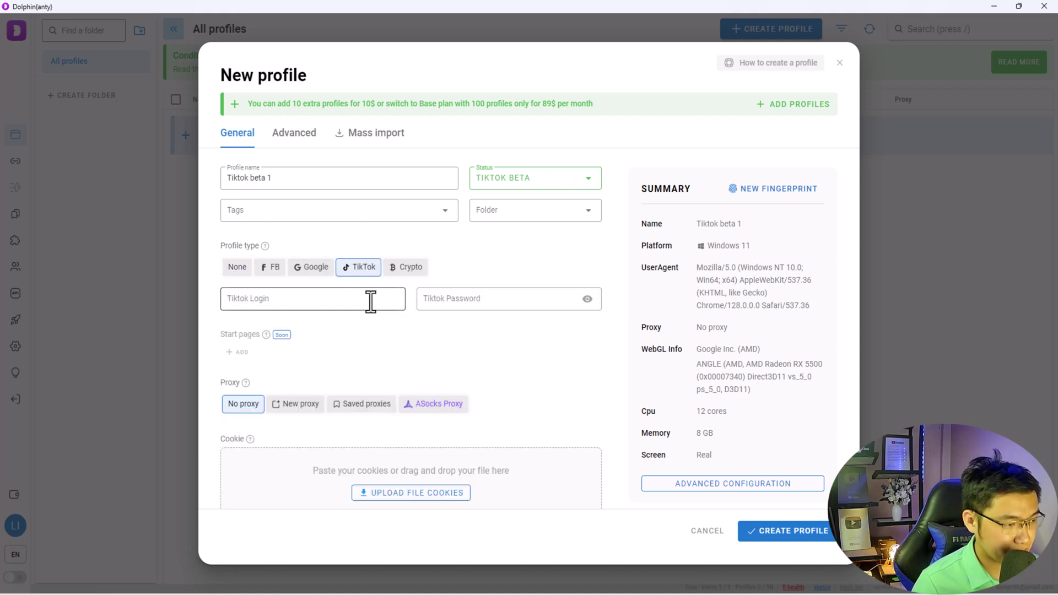
left_click(370, 300)
left_click(473, 300)
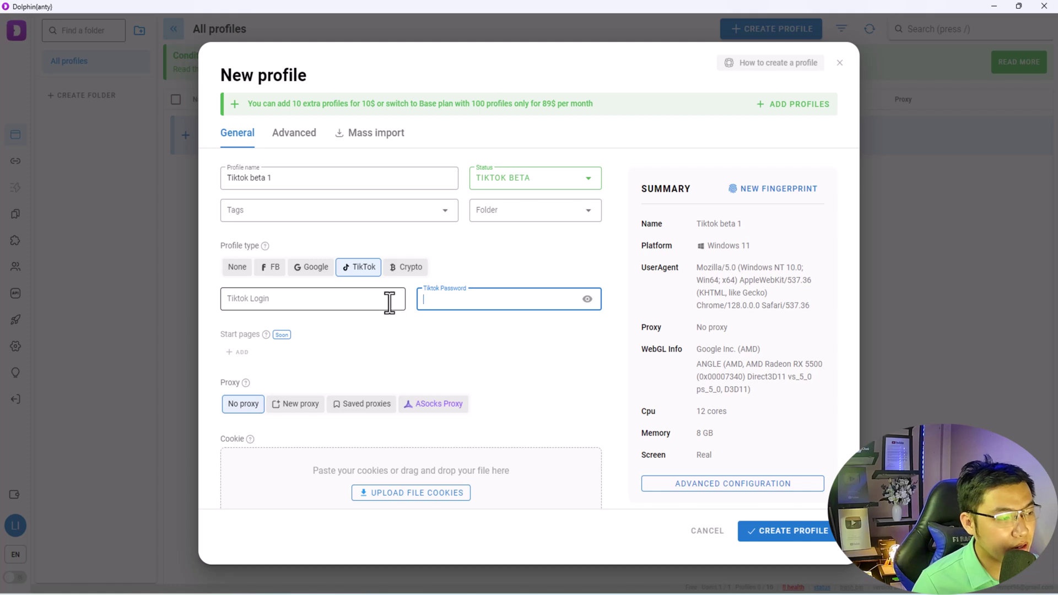
left_click(398, 303)
left_click(446, 303)
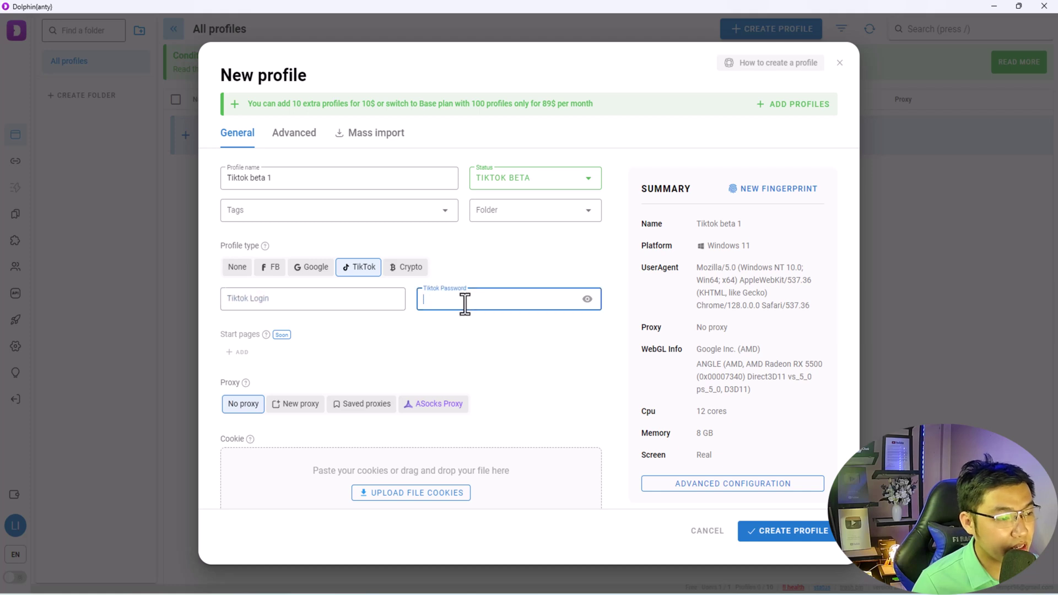
left_click(363, 302)
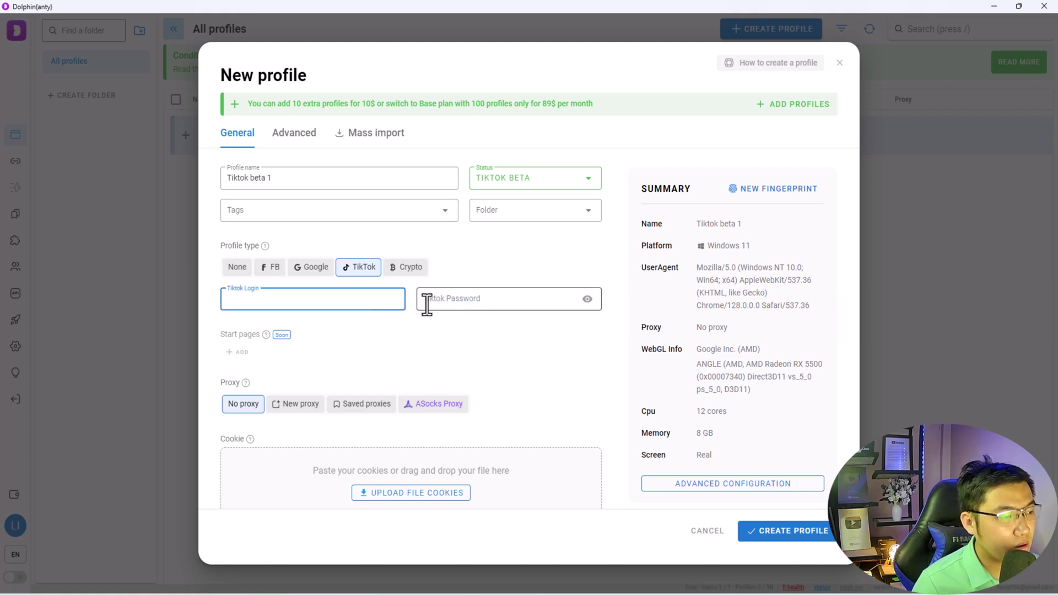
left_click(426, 301)
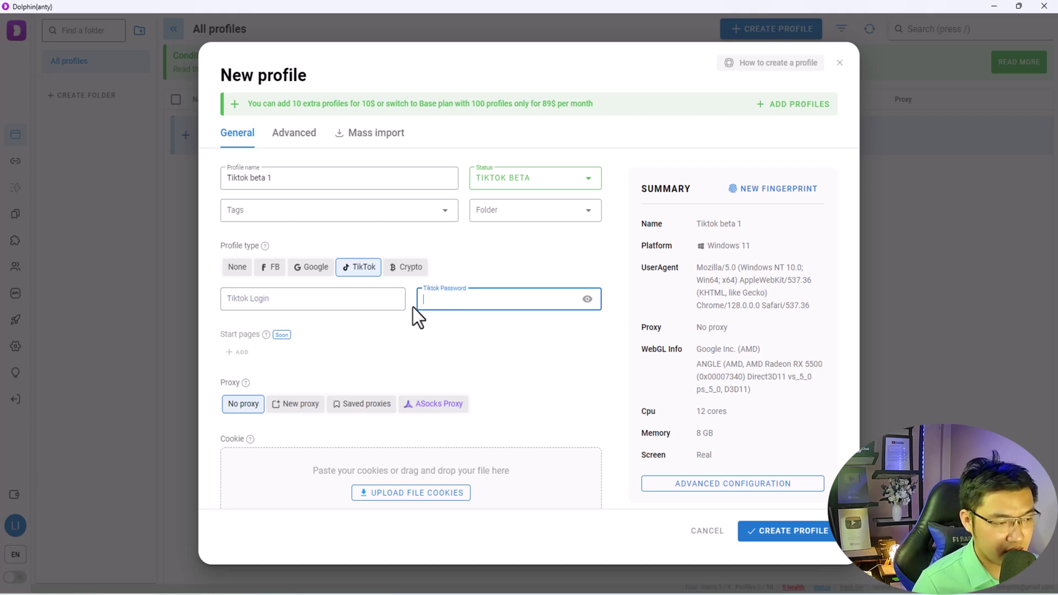
left_click(401, 334)
scroll(401, 334, "down", 1)
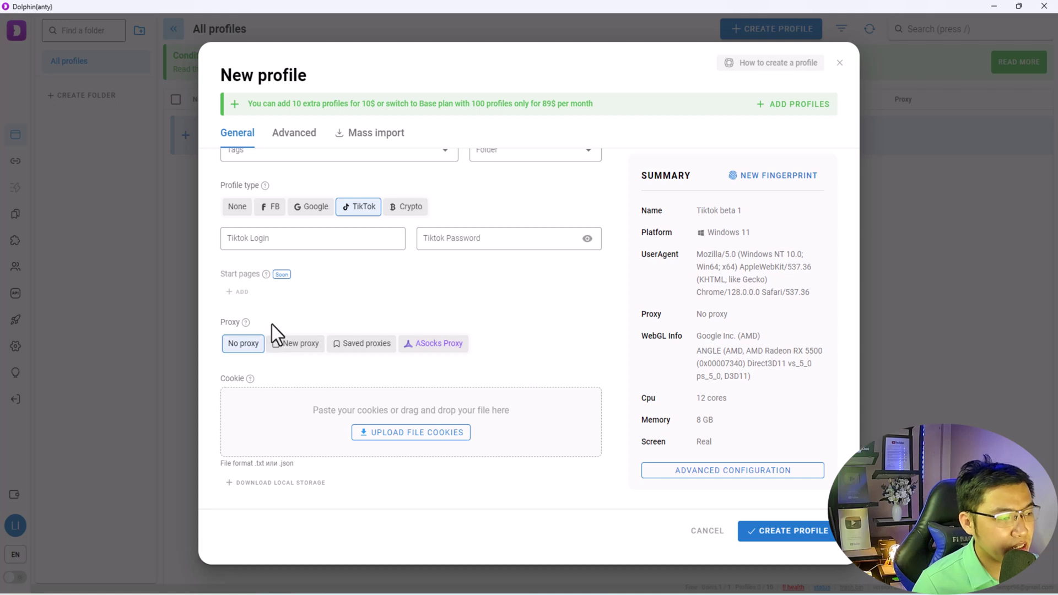
mouse_move(247, 325)
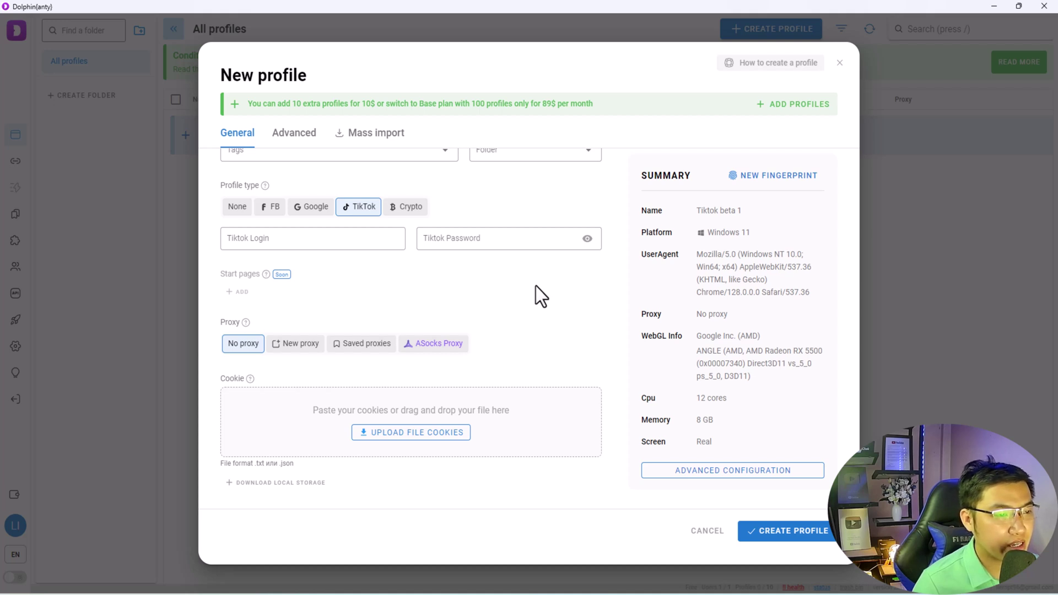
- Check Advanced settings, regenerate the fingerprint, and create the Tiktok beta 1 profile
scroll(536, 286, "up", 2)
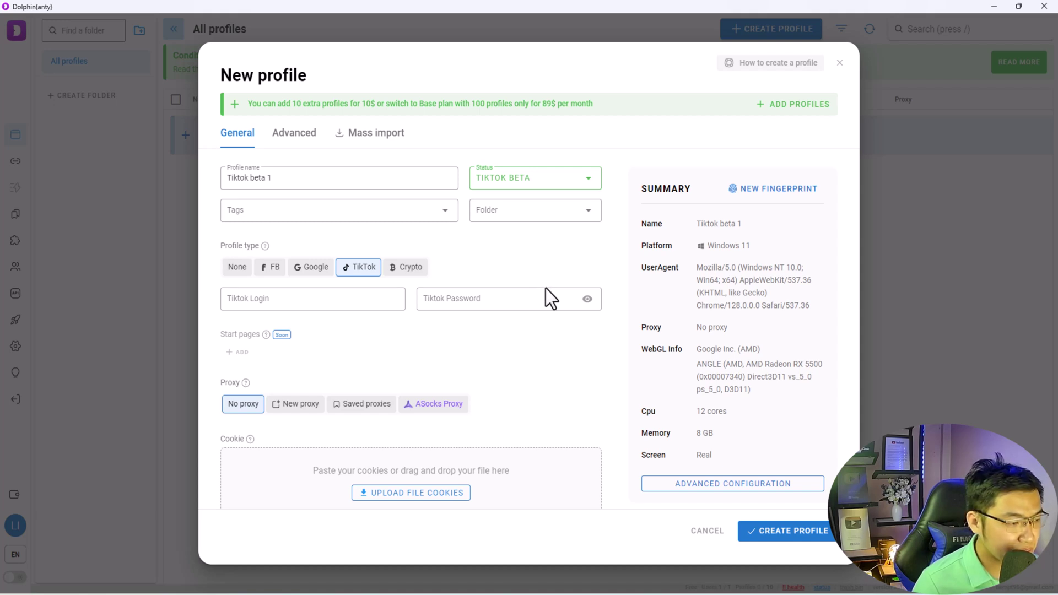
scroll(521, 357, "down", 2)
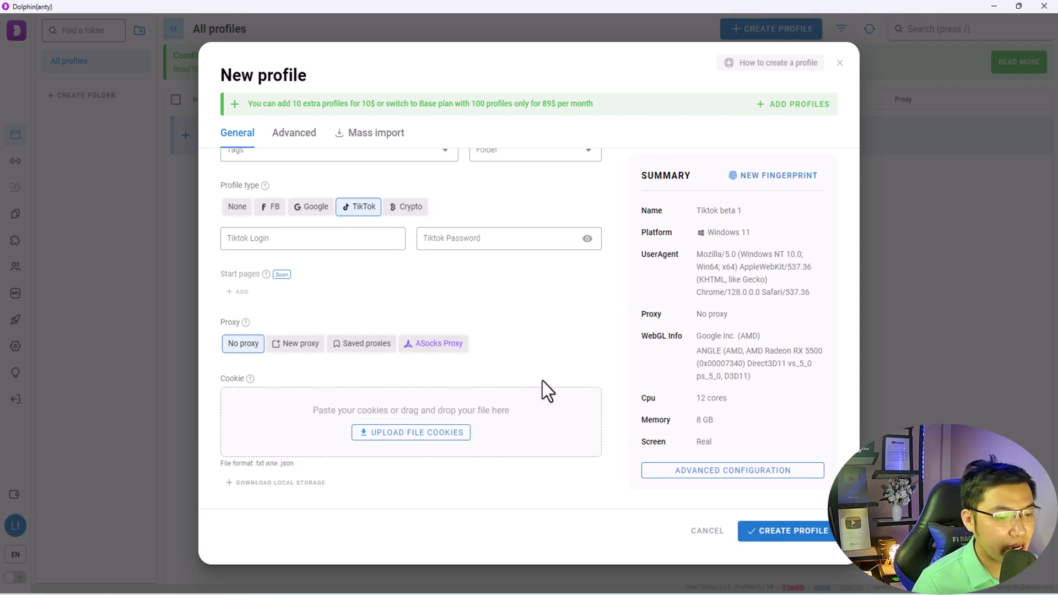
scroll(689, 316, "up", 2)
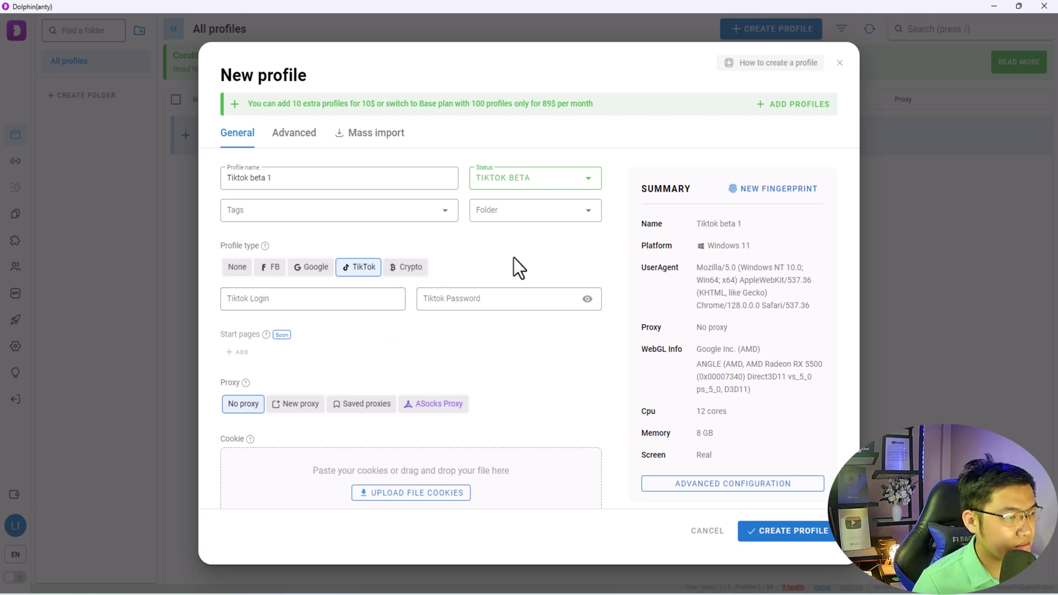
scroll(662, 347, "down", 2)
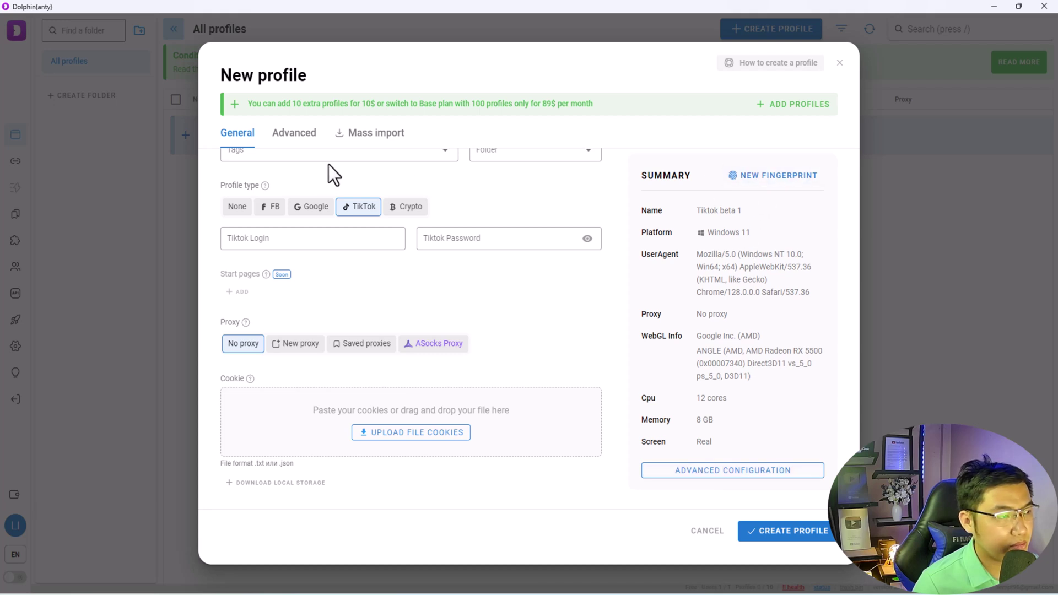
left_click(295, 135)
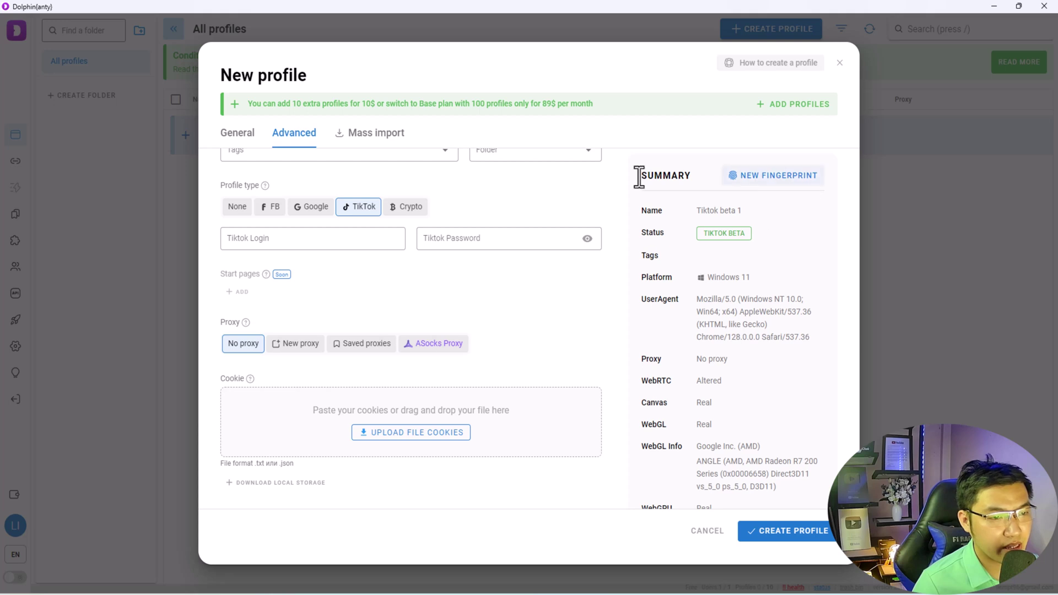
left_click(238, 142)
scroll(744, 380, "down", 2)
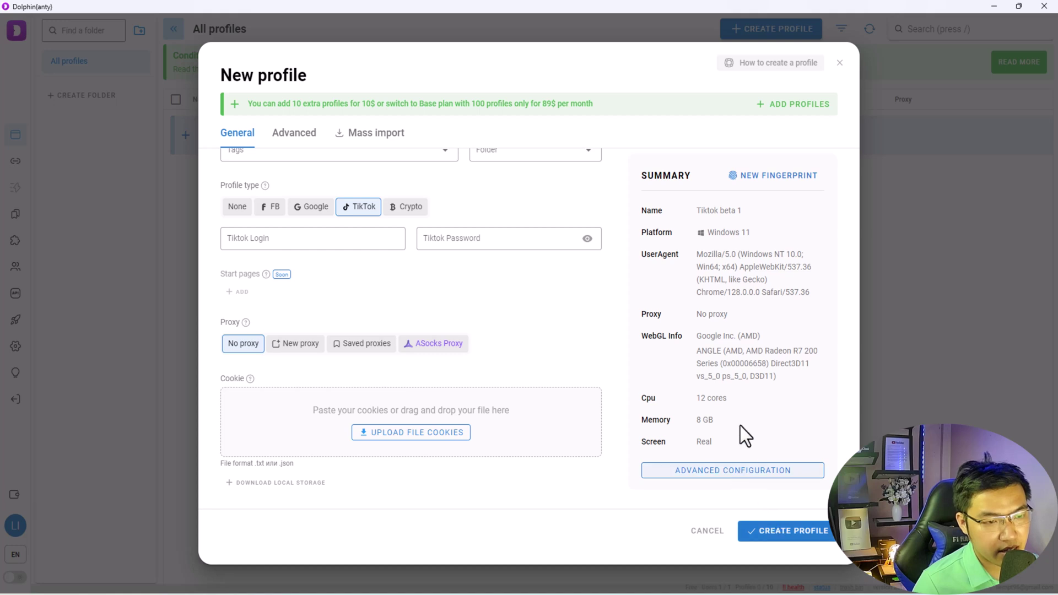
left_click(755, 179)
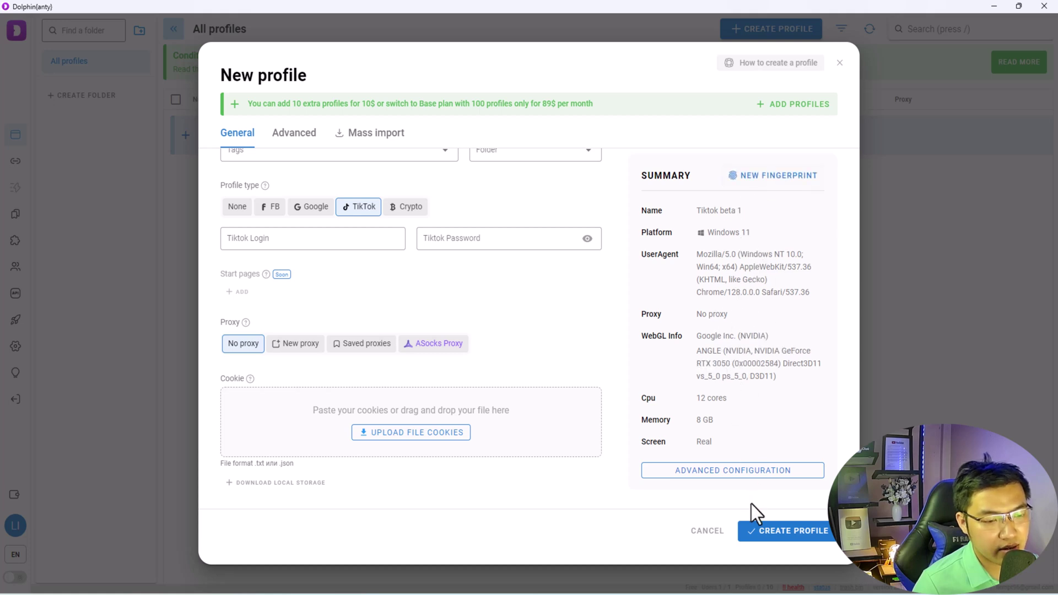
left_click(781, 532)
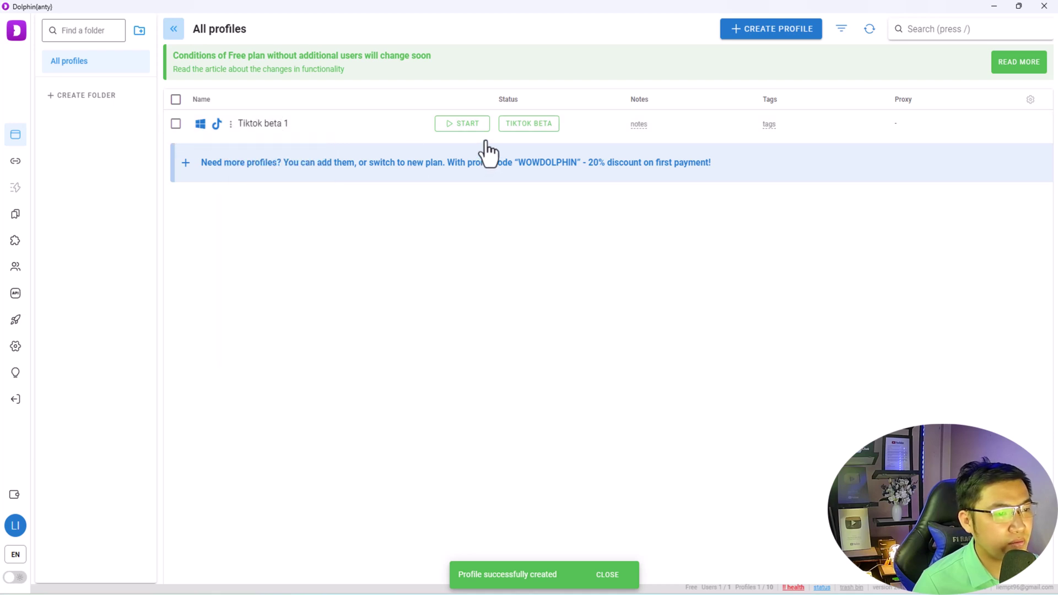
- Create a profile named 'Tiktok beta 2' with TIKTOK BETA status and a new fingerprint
left_click(753, 34)
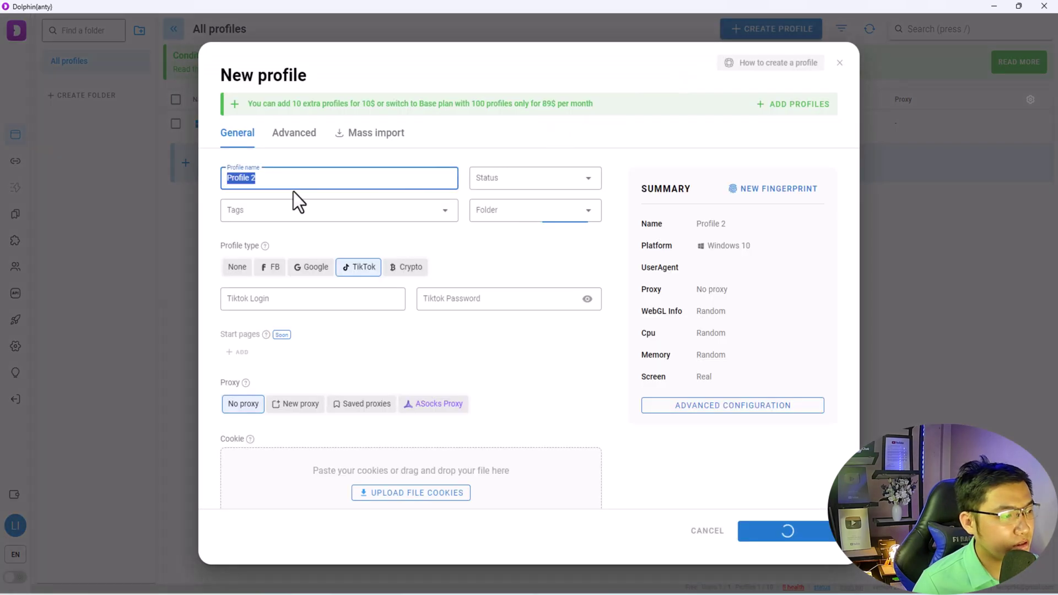
type("Tiktok")
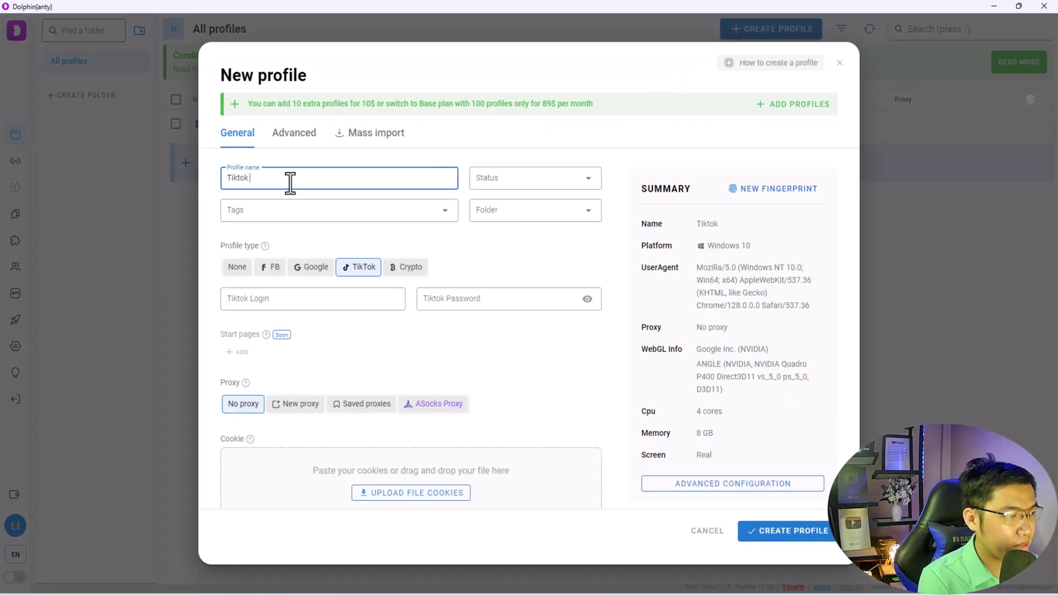
type(" beta 2")
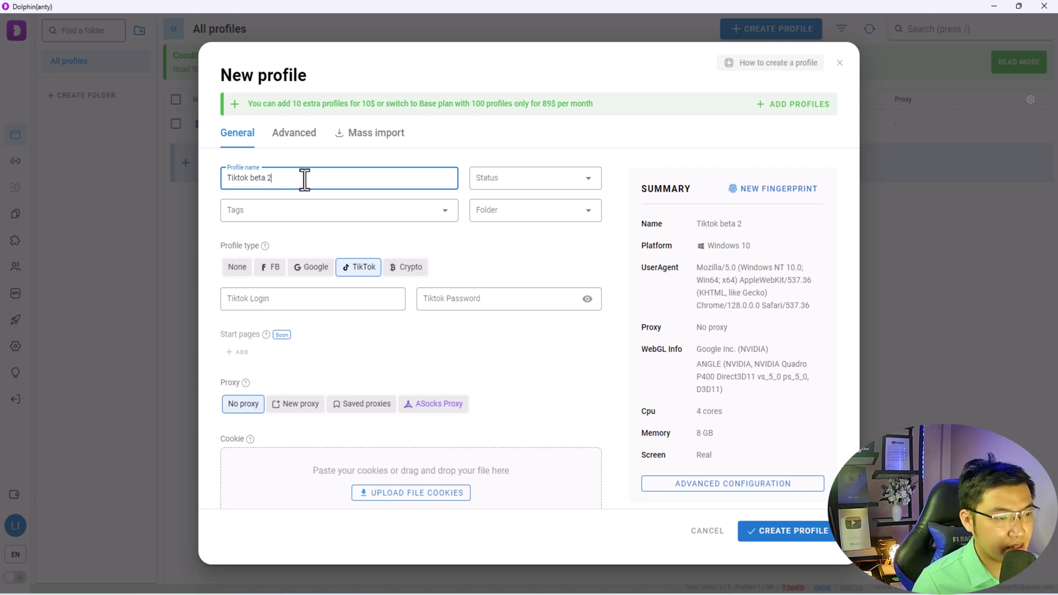
left_click(522, 180)
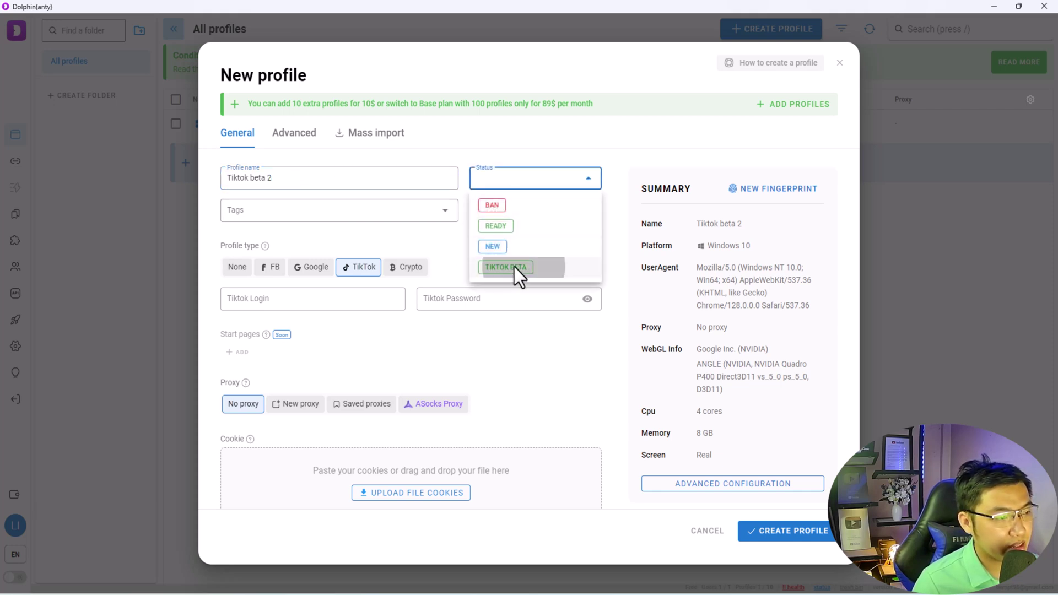
left_click(514, 266)
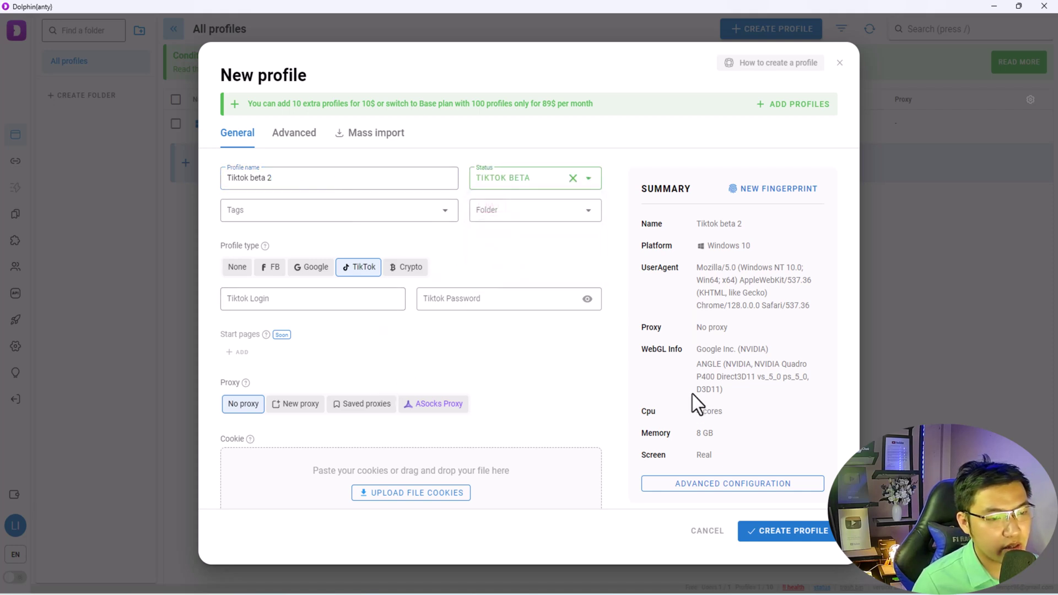
scroll(630, 312, "down", 2)
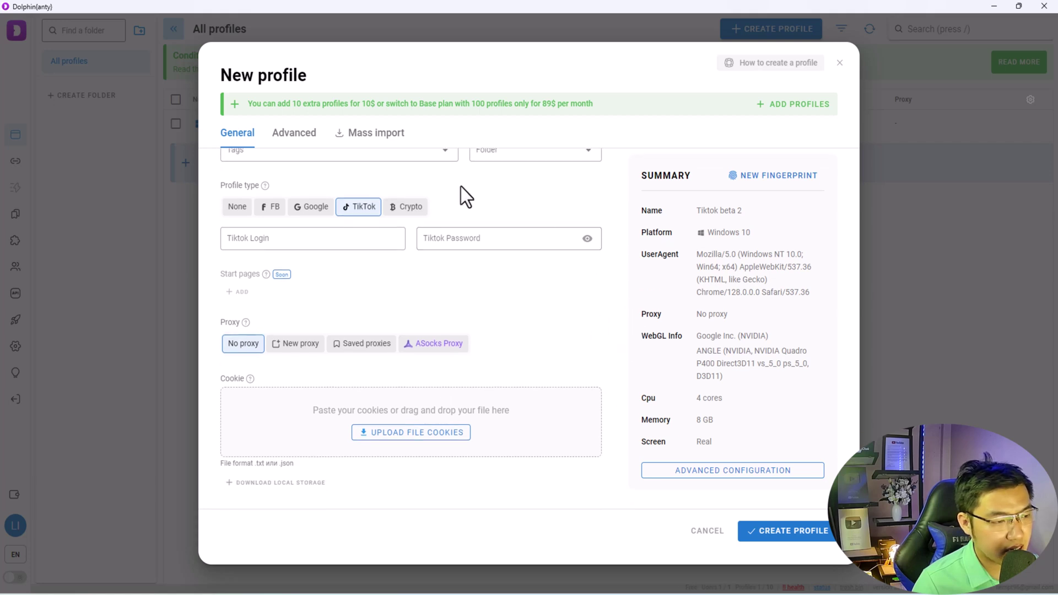
left_click(774, 176)
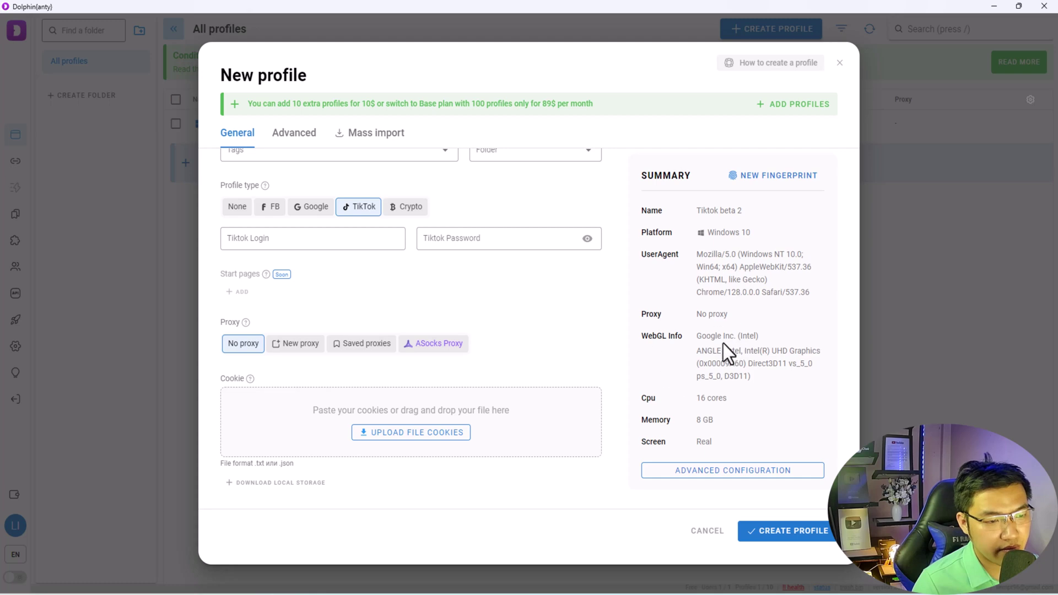
left_click(788, 532)
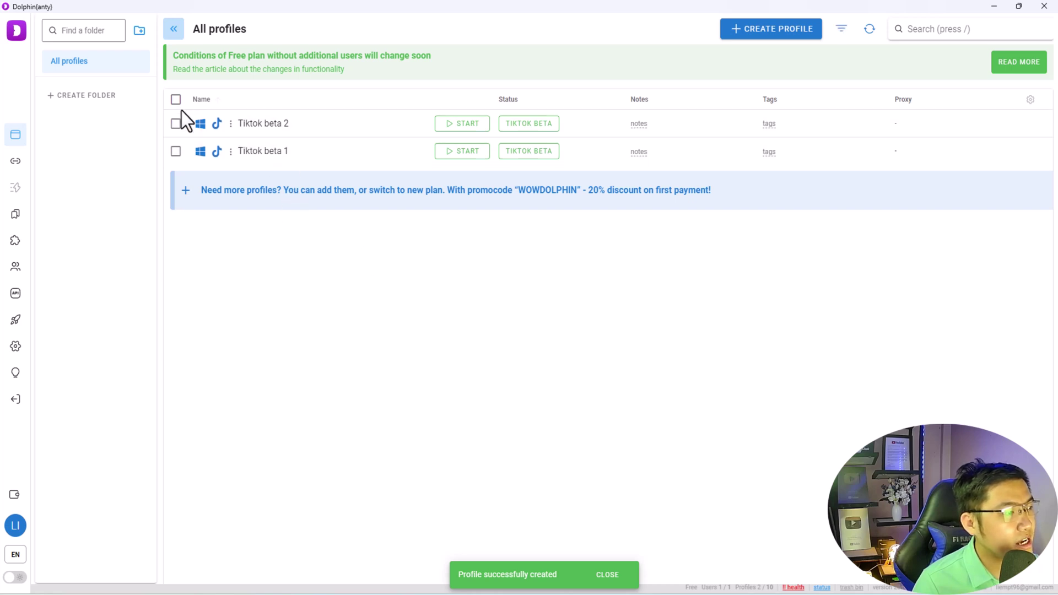
- Tick the Tiktok beta 2 and Tiktok beta 1 profiles, glance at HMA VPN, then switch to Xmind
left_click(176, 124)
left_click(176, 151)
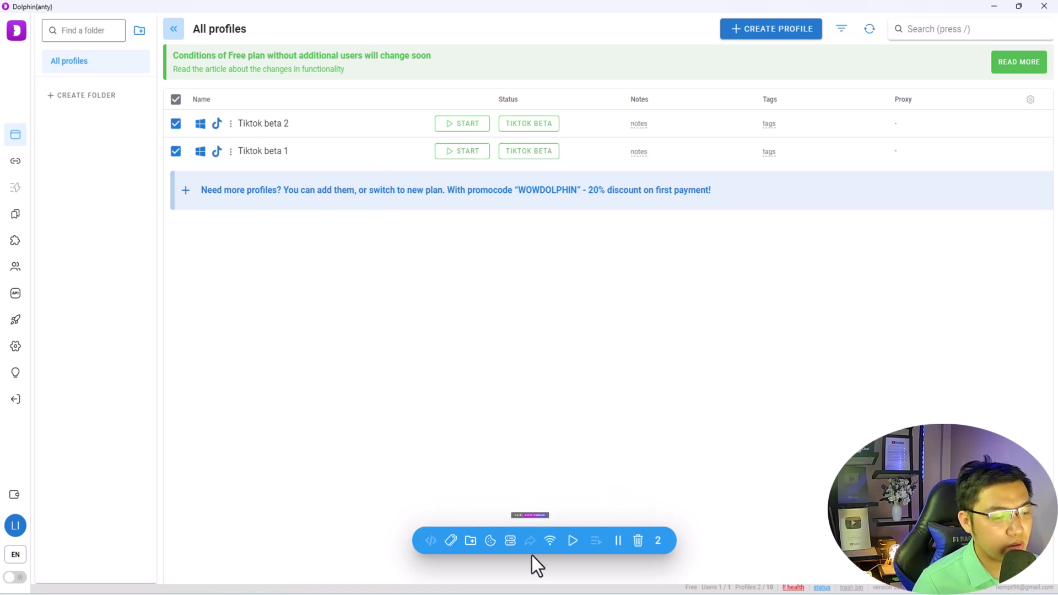
key("alt+Tab")
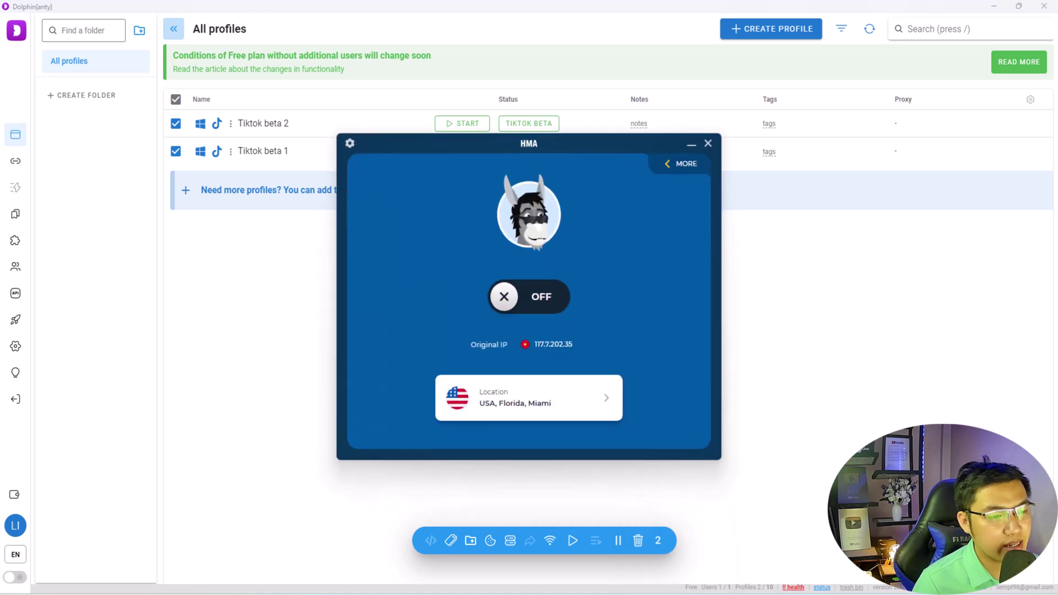
key("alt+Tab")
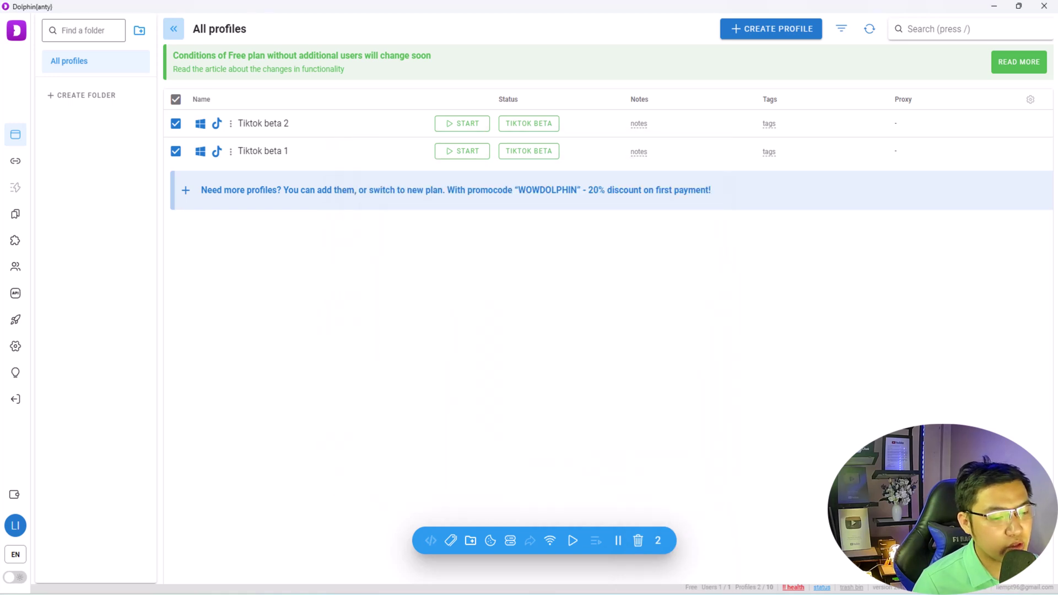
key("alt+Tab")
- Give the '2. Tài khoản HMA' topic a solid light yellow fill
double_click(657, 132)
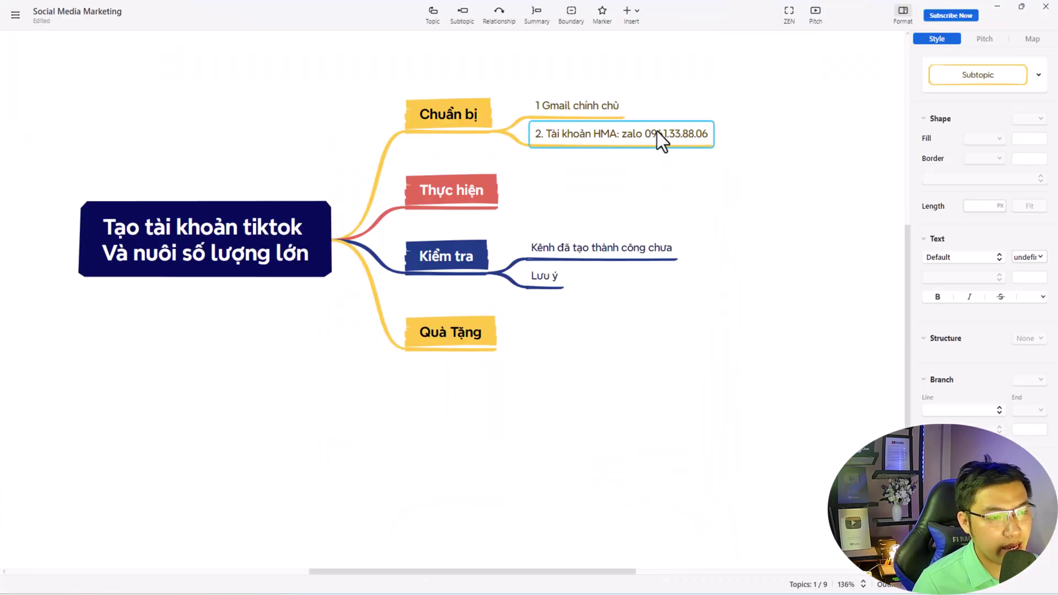
left_click_drag(622, 134, 712, 135)
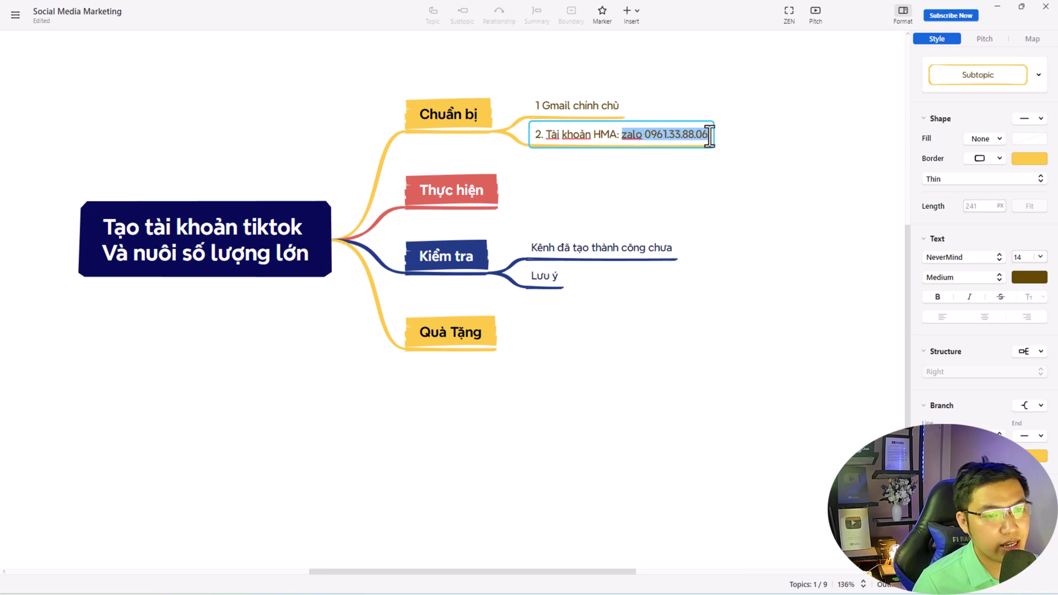
left_click(994, 159)
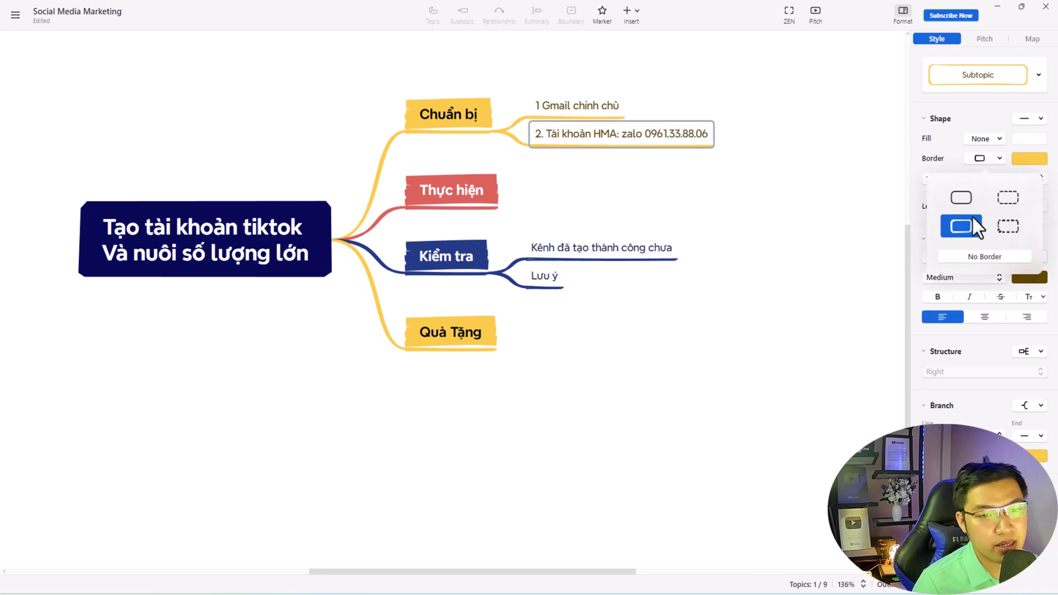
left_click(993, 141)
left_click(991, 143)
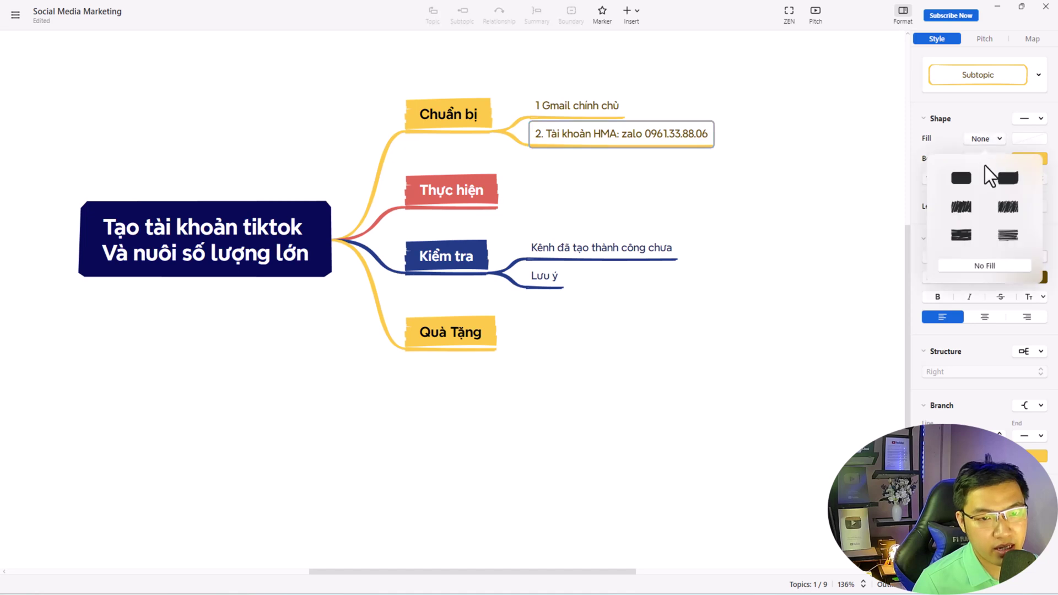
left_click(1000, 179)
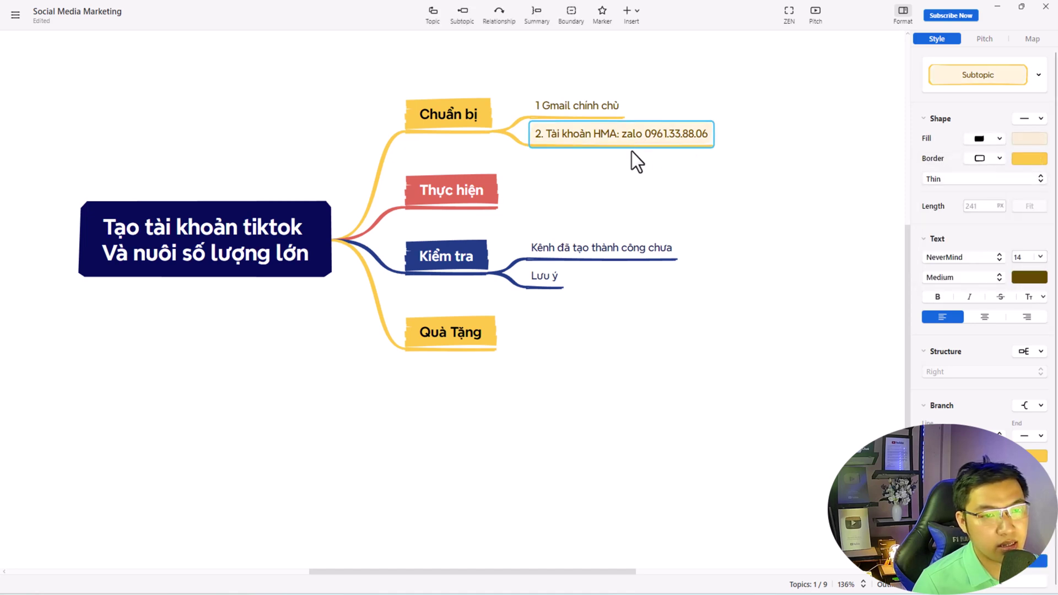
- Select the phone number in the HMA topic, then minimize Xmind
left_click(646, 134)
left_click_drag(646, 133, 709, 134)
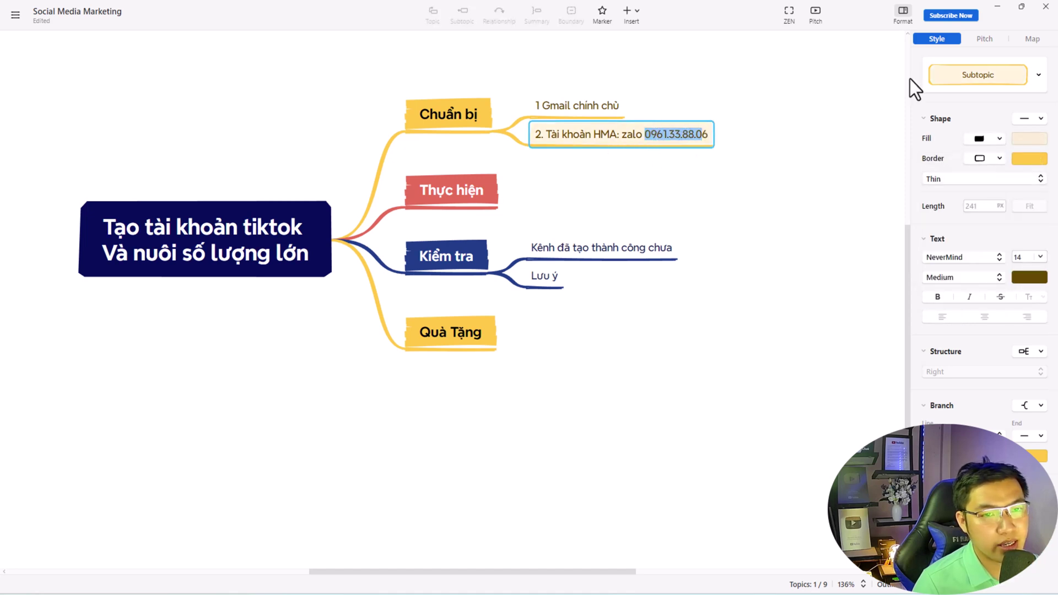
left_click(996, 11)
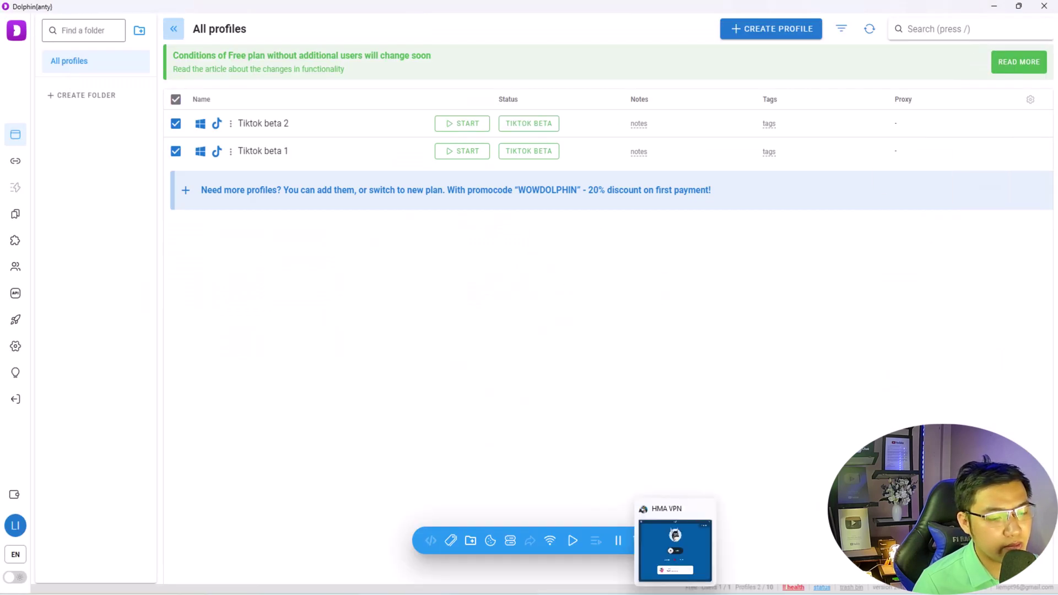
- Turn on HMA VPN through USA, Florida, Miami, then return to Dolphin{anty}
left_click(673, 546)
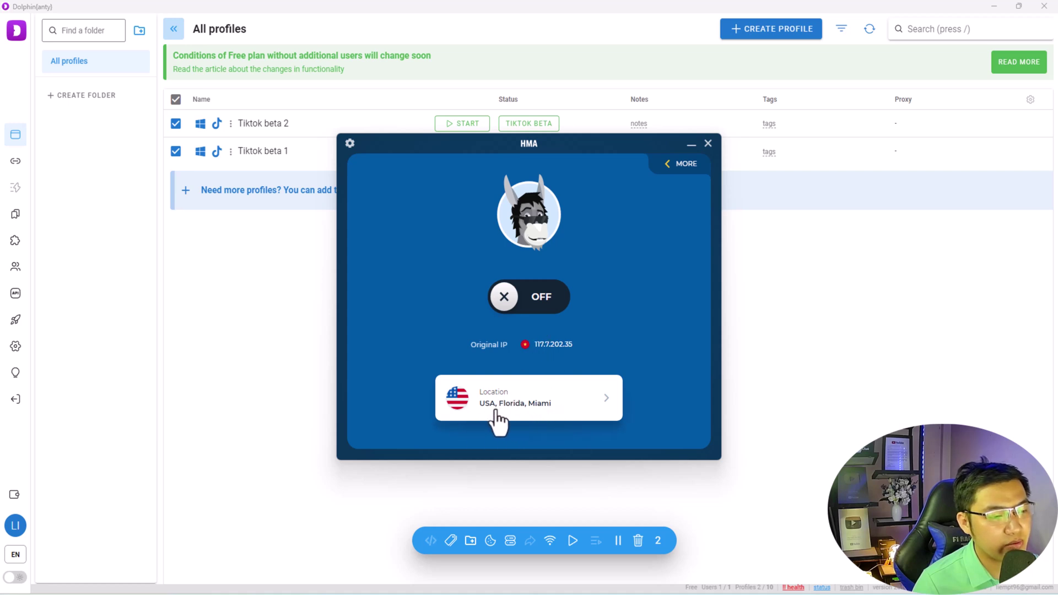
left_click(604, 405)
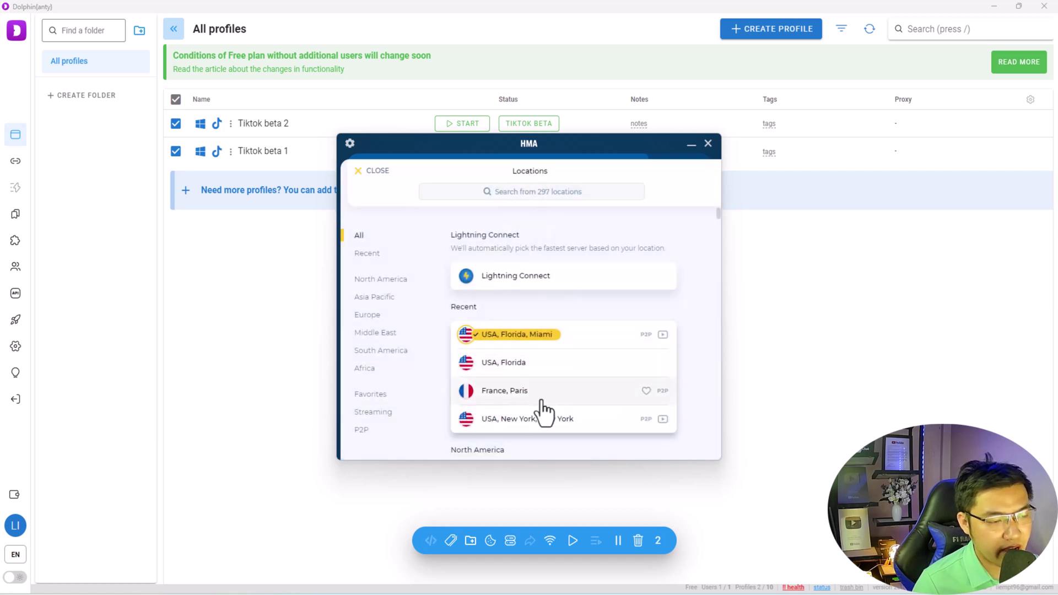
scroll(543, 401, "down", 10)
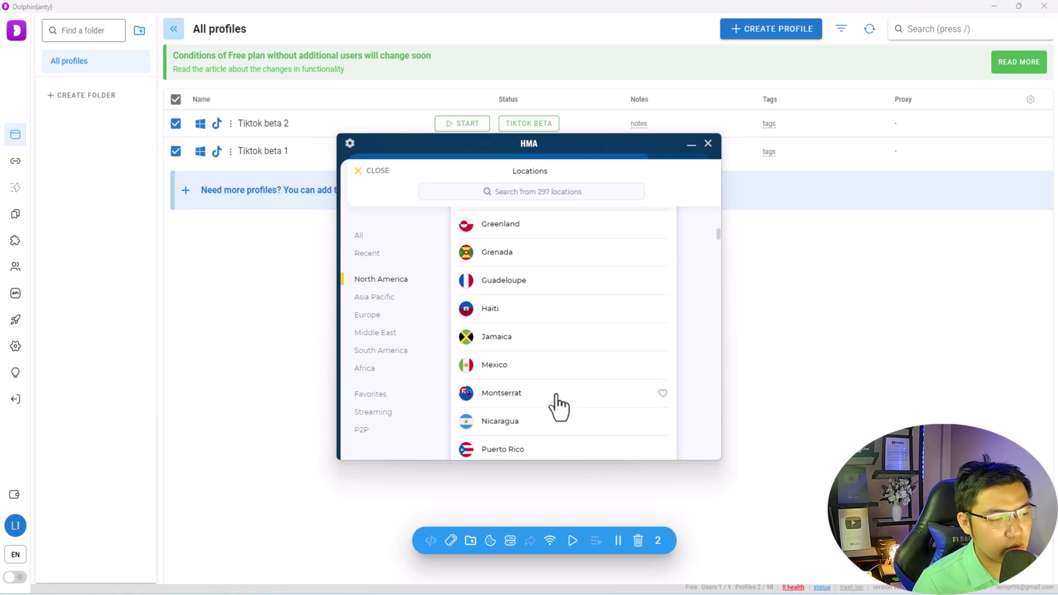
scroll(556, 395, "up", 10)
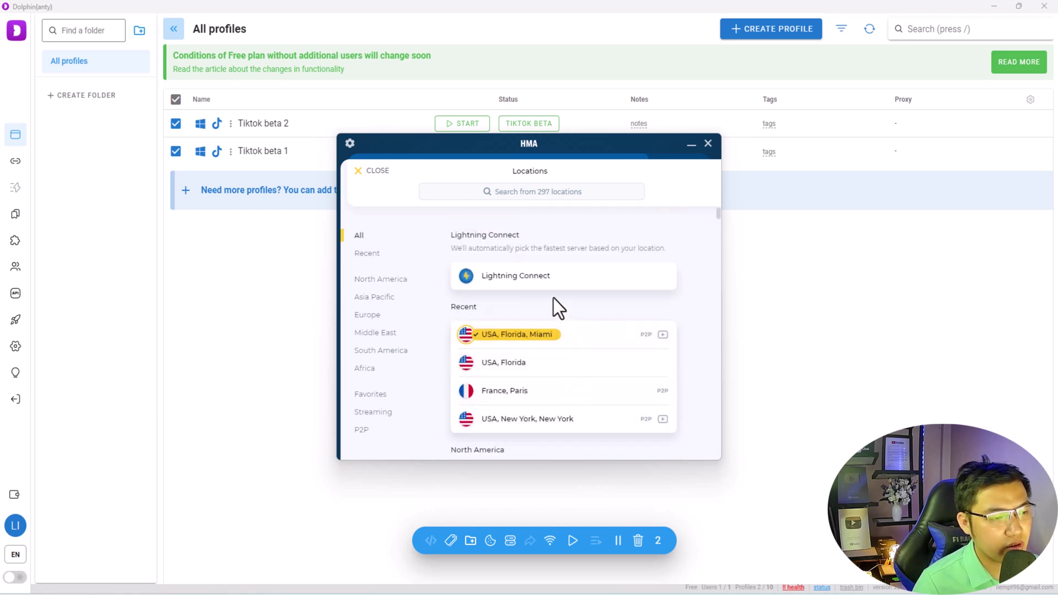
left_click(373, 175)
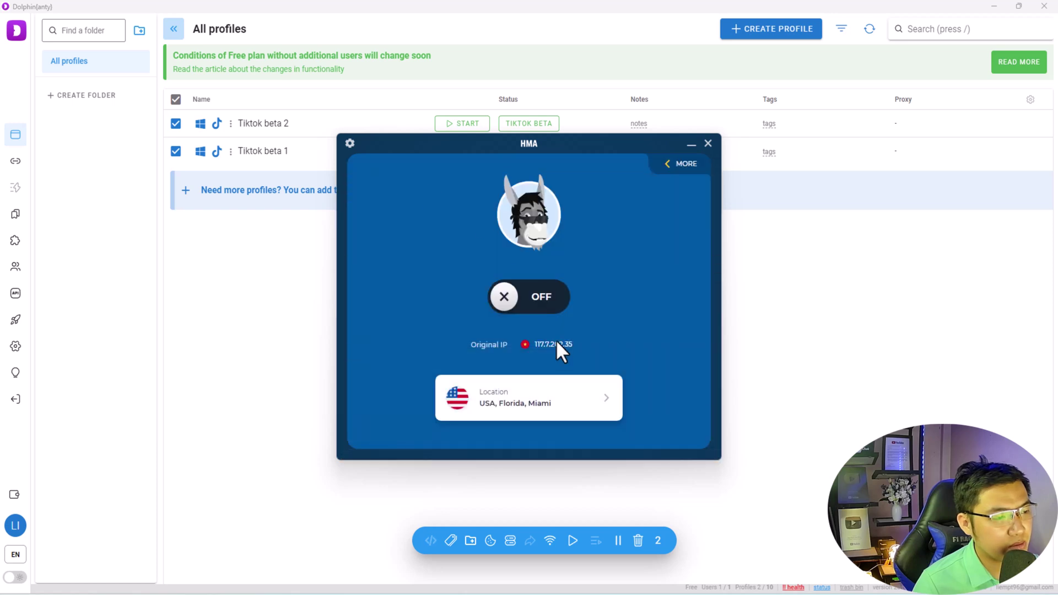
left_click(521, 402)
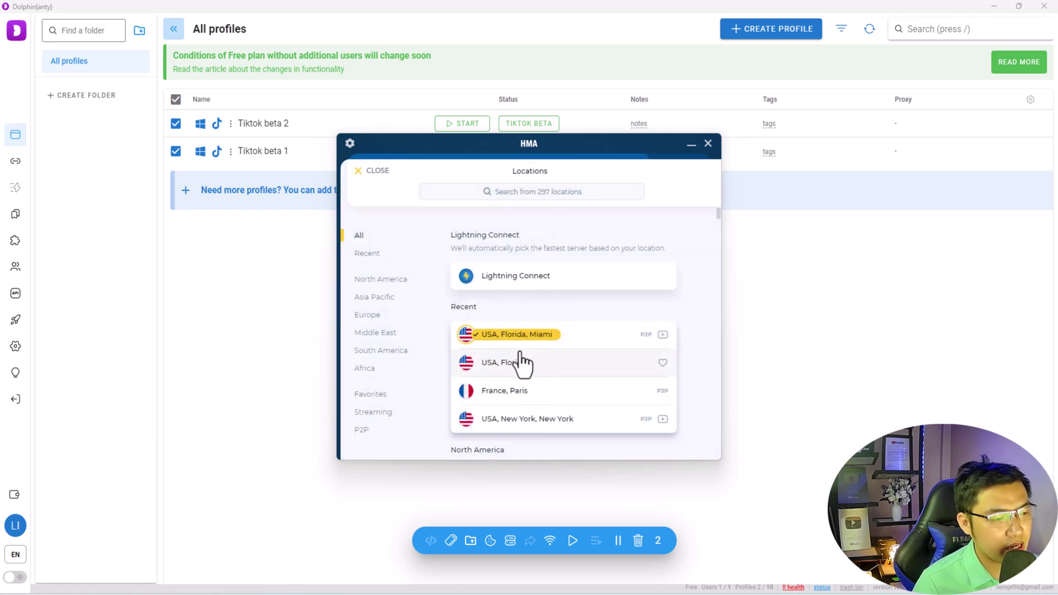
left_click(371, 177)
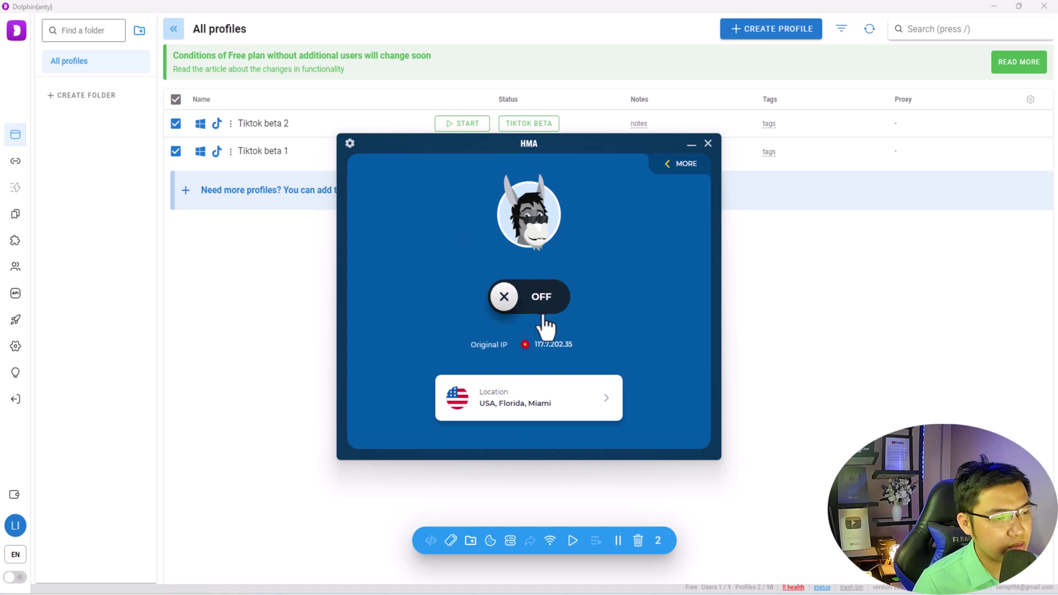
left_click(546, 297)
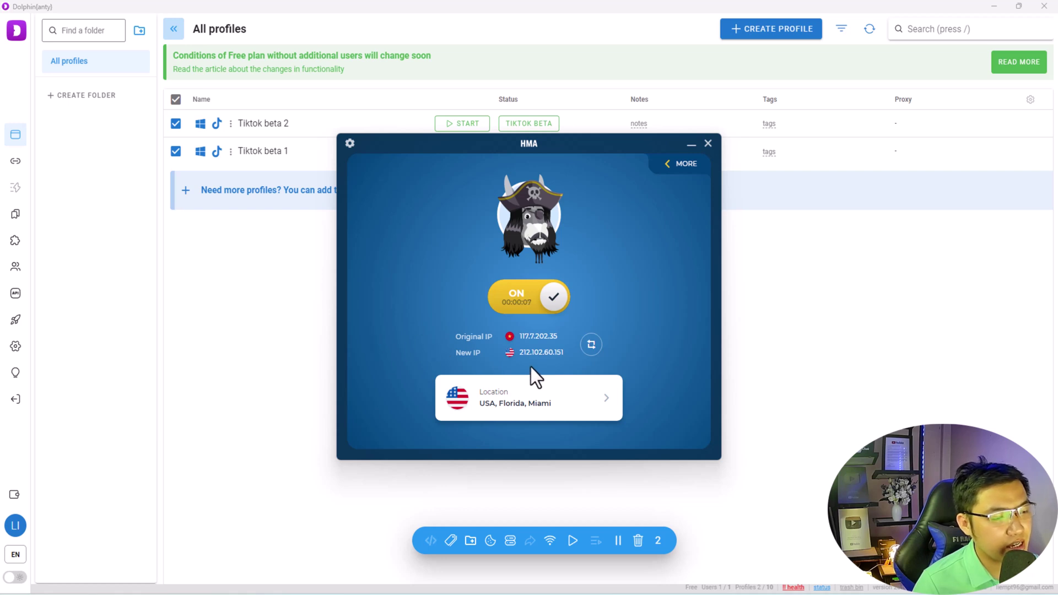
left_click(285, 278)
- Untick all profiles, select Tiktok beta 1, and start its browser
left_click(176, 99)
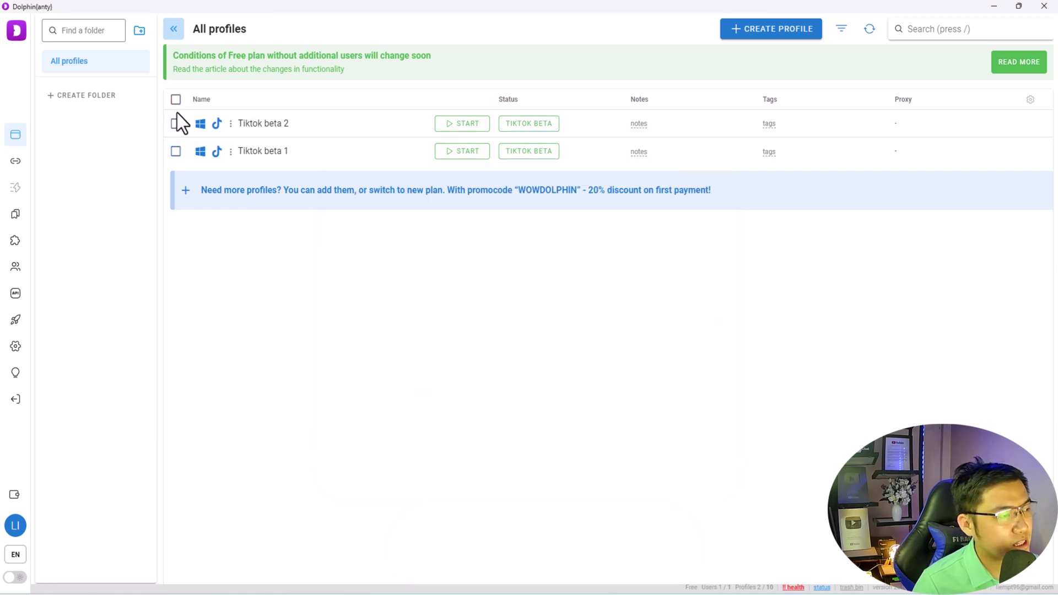
left_click(175, 151)
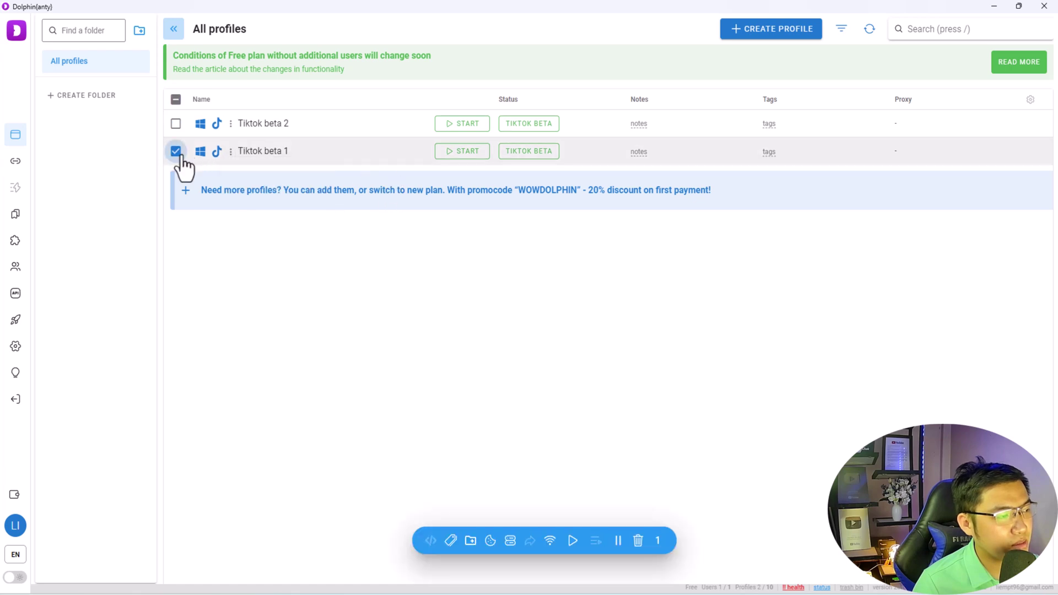
left_click(465, 156)
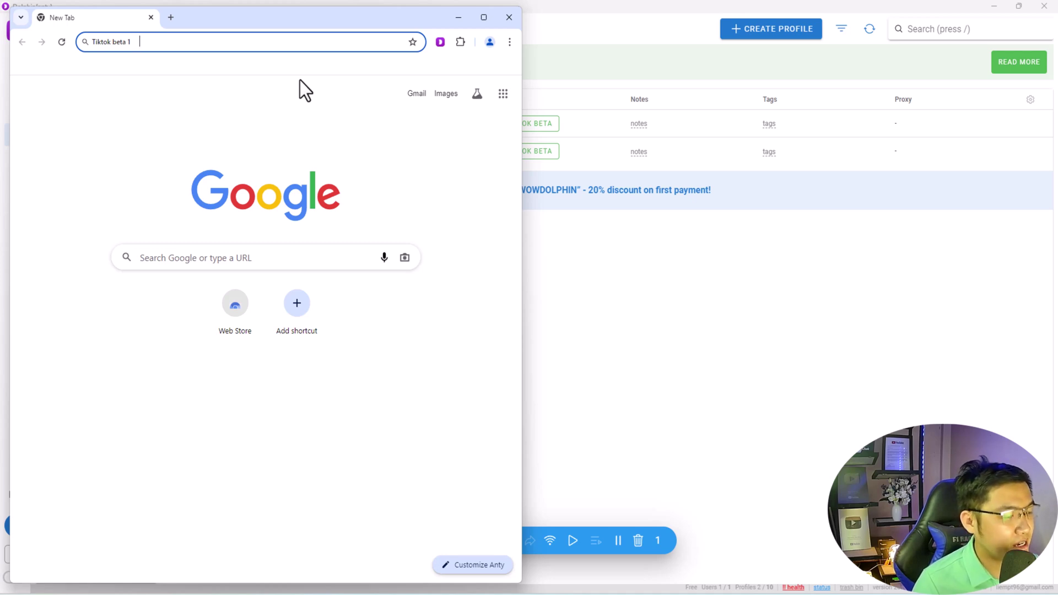
- Verify on whoer.net that the Miami, United States IP matches HMA's, then minimize HMA
type("whoer")
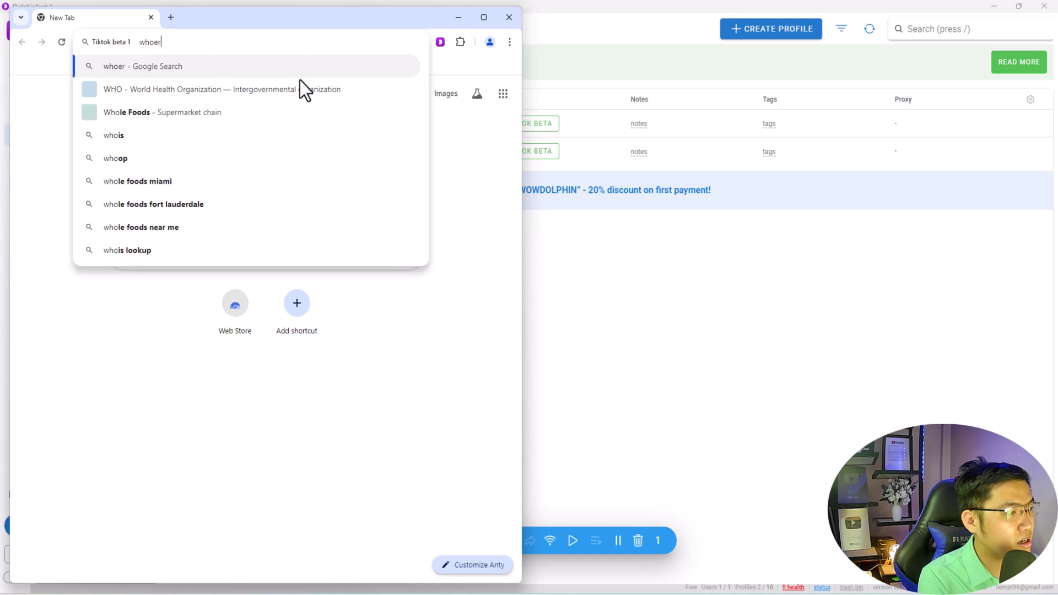
type(".net")
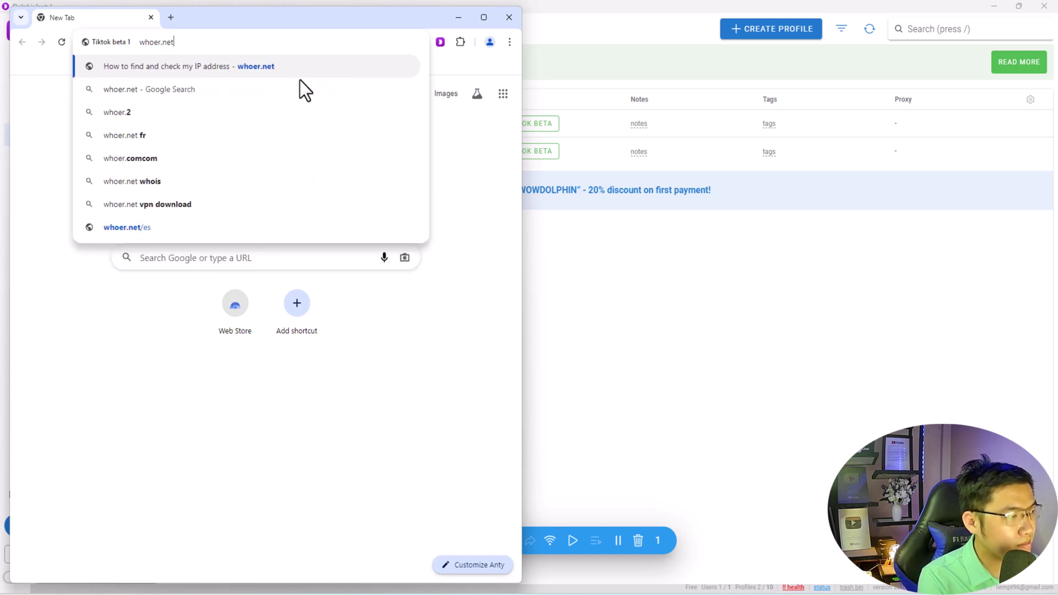
key("Return")
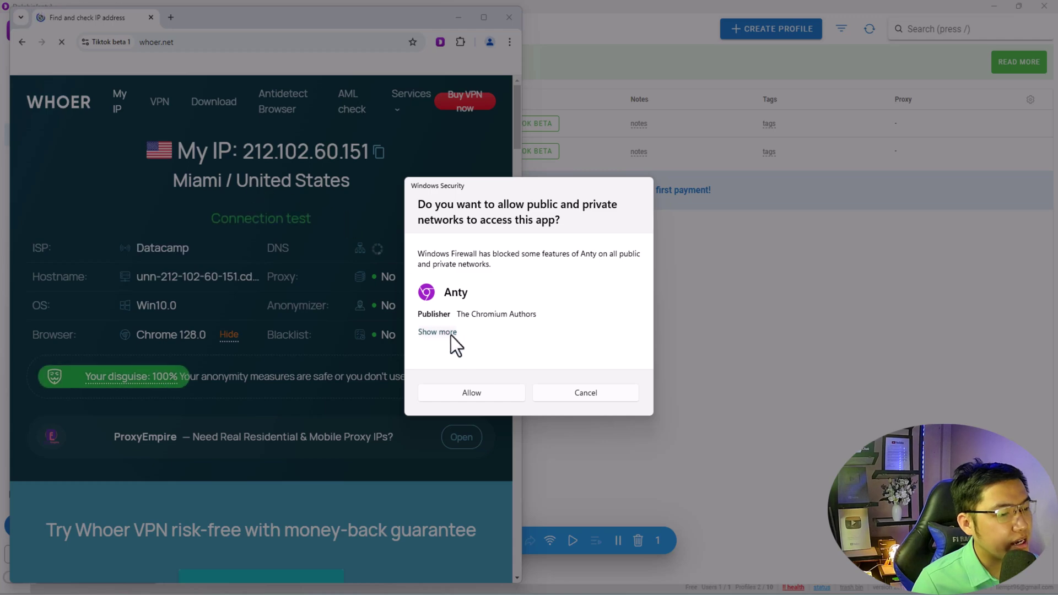
left_click(473, 393)
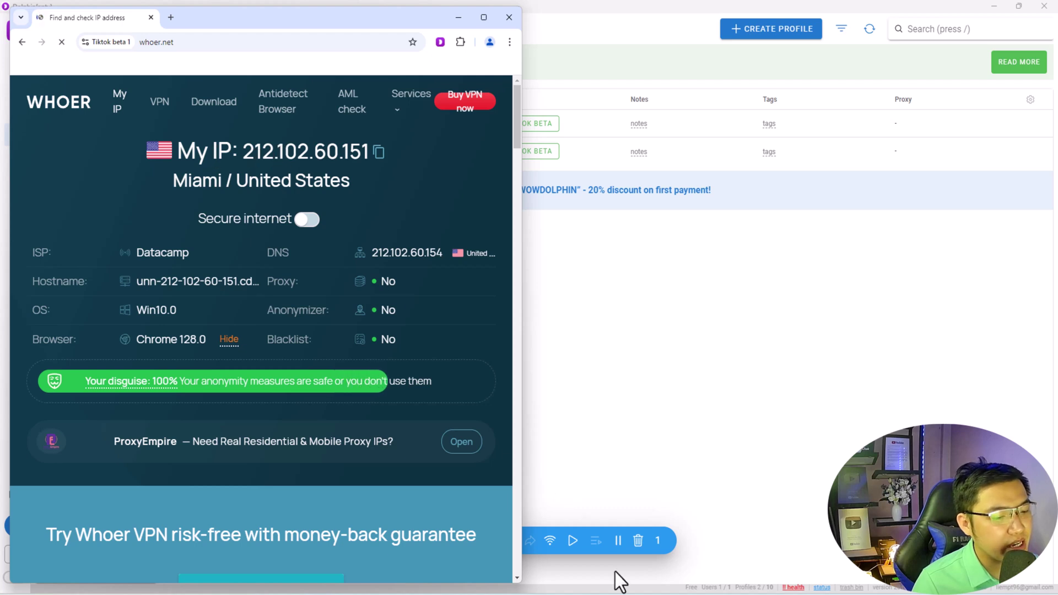
left_click(669, 573)
left_click_drag(531, 155, 722, 201)
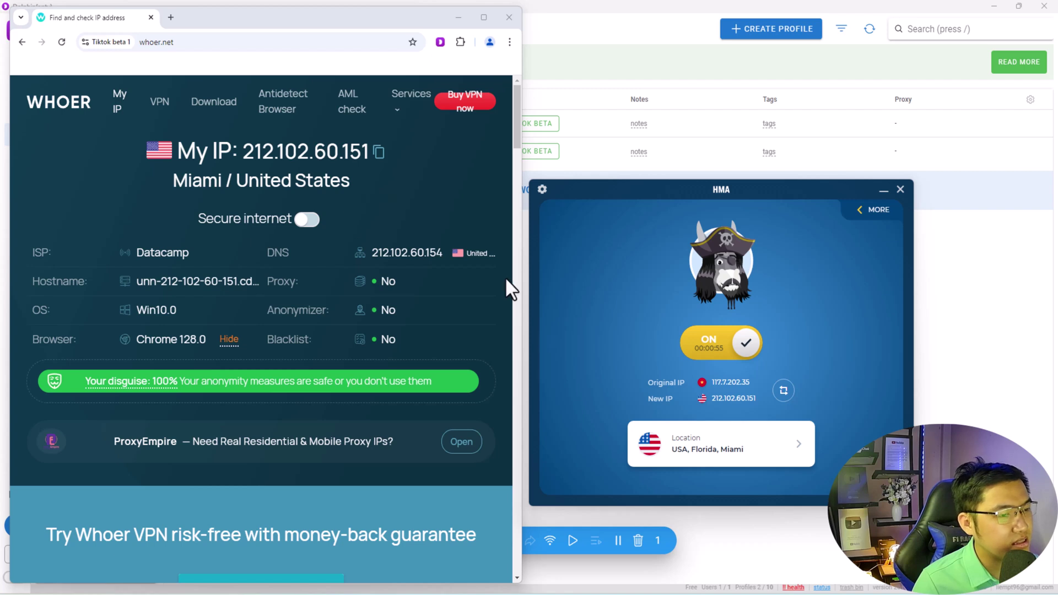
left_click(135, 216)
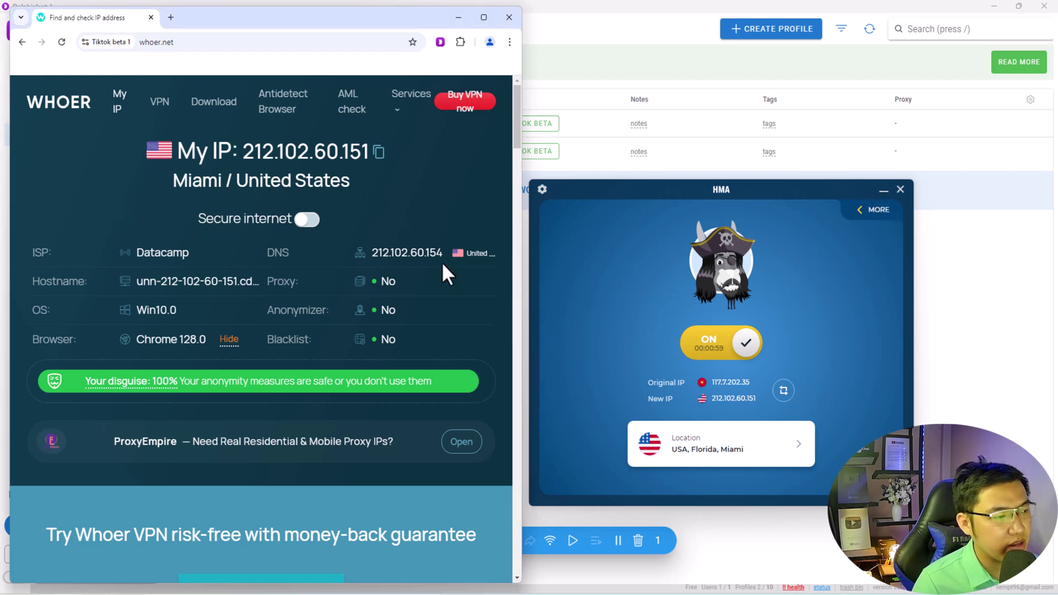
left_click(883, 193)
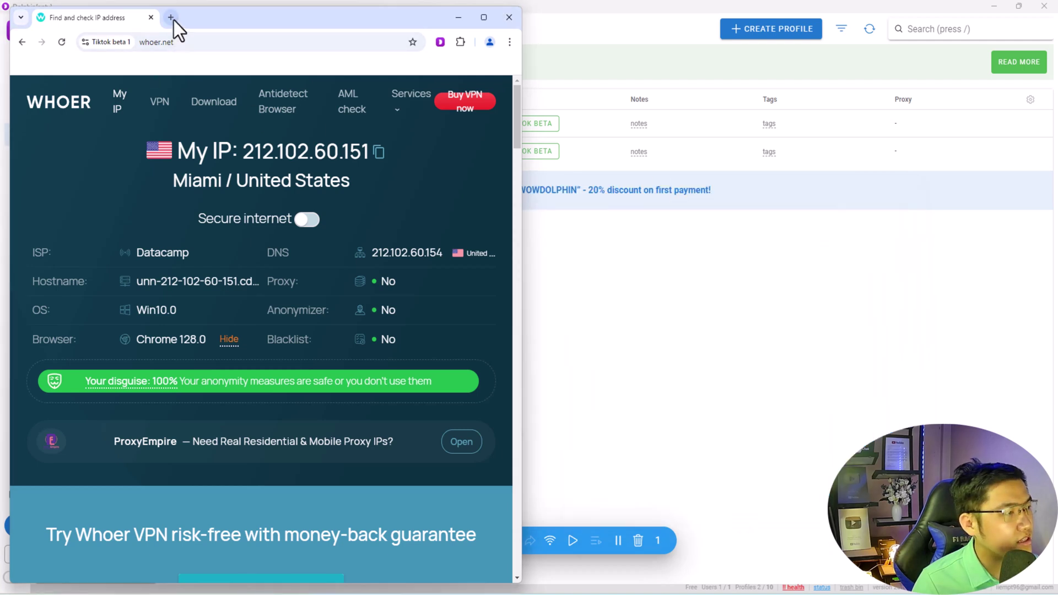
- Load tiktok.com in a new tab, close the Whoer tab, and scroll through Explore
left_click(171, 17)
type("tiktok.com")
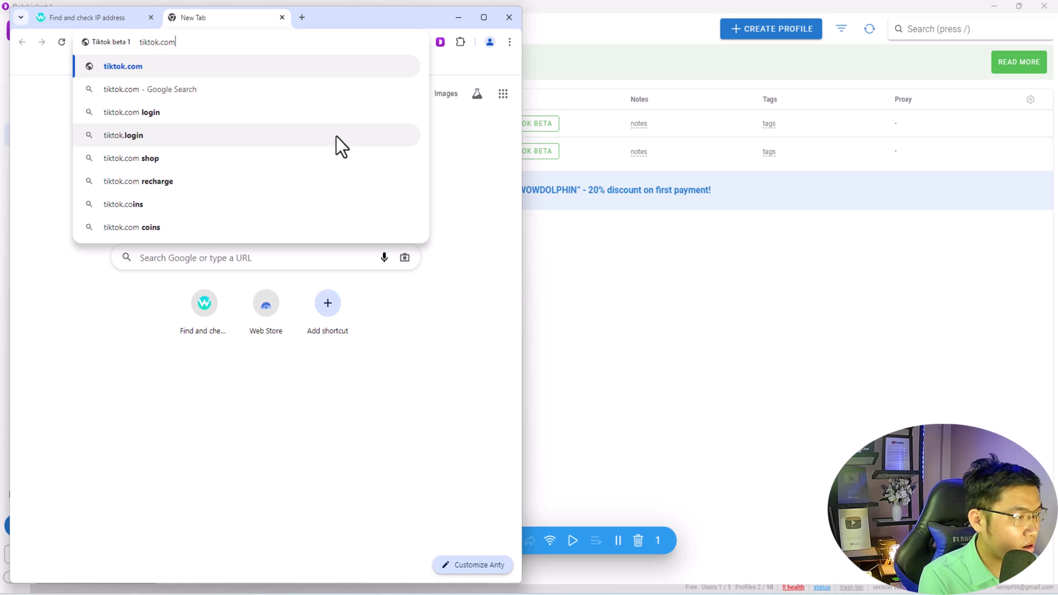
key("Return")
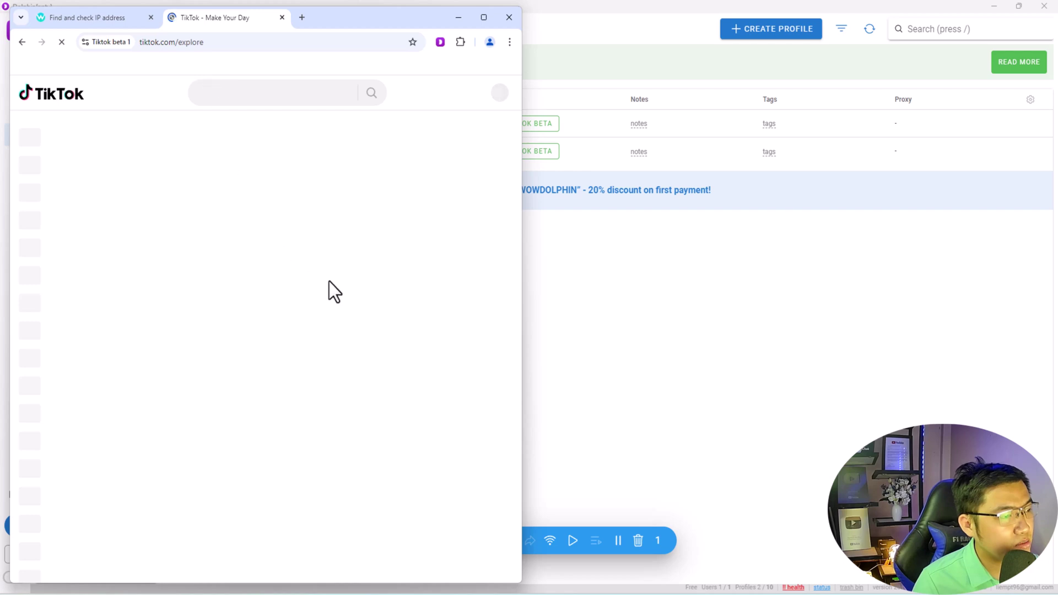
left_click(141, 17)
left_click(151, 17)
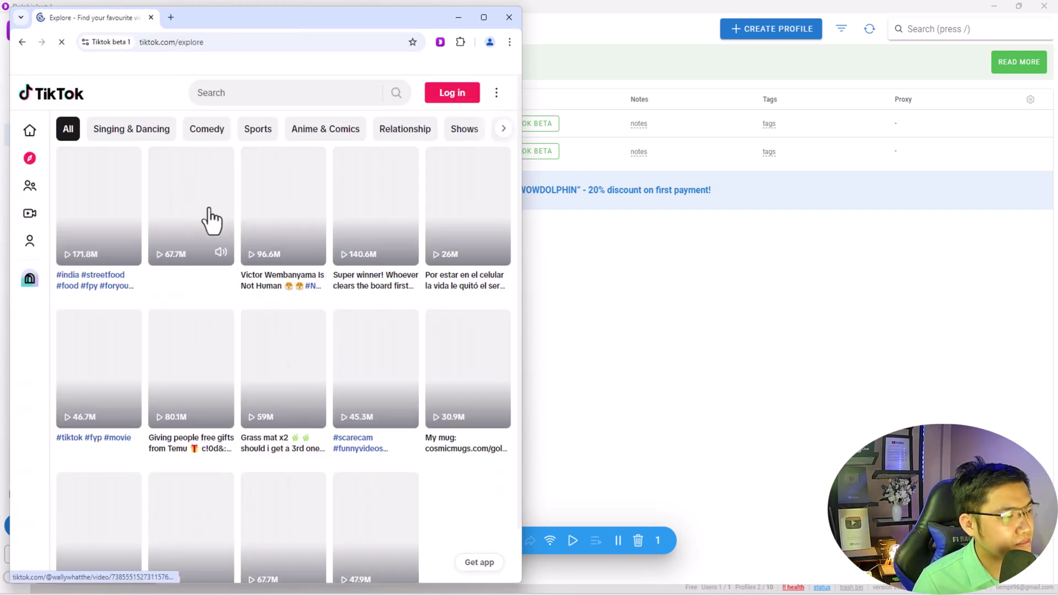
scroll(213, 319, "down", 1)
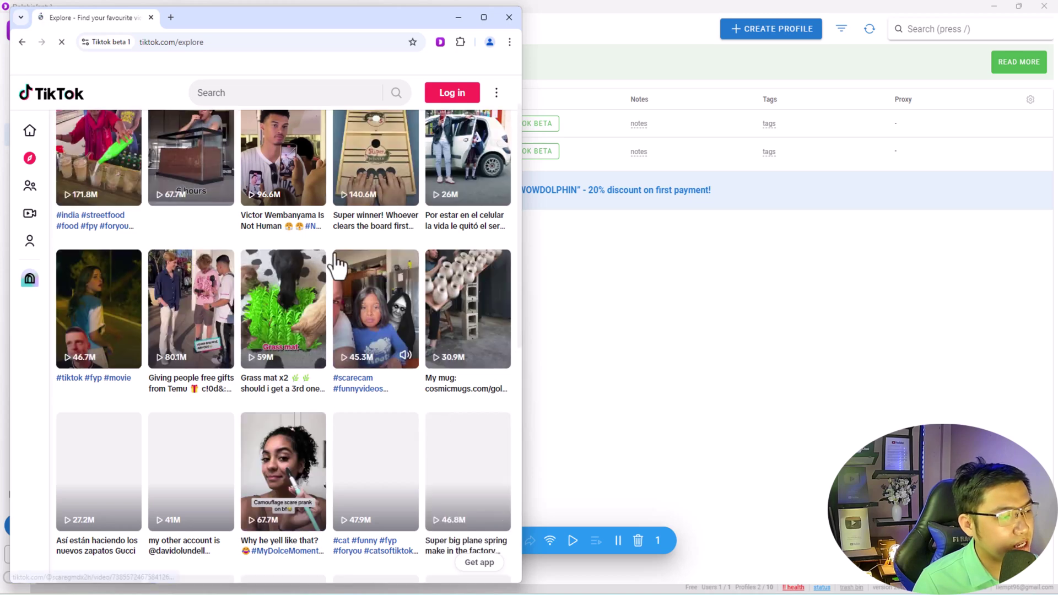
scroll(339, 376, "down", 2)
scroll(339, 376, "down", 2)
scroll(343, 355, "up", 5)
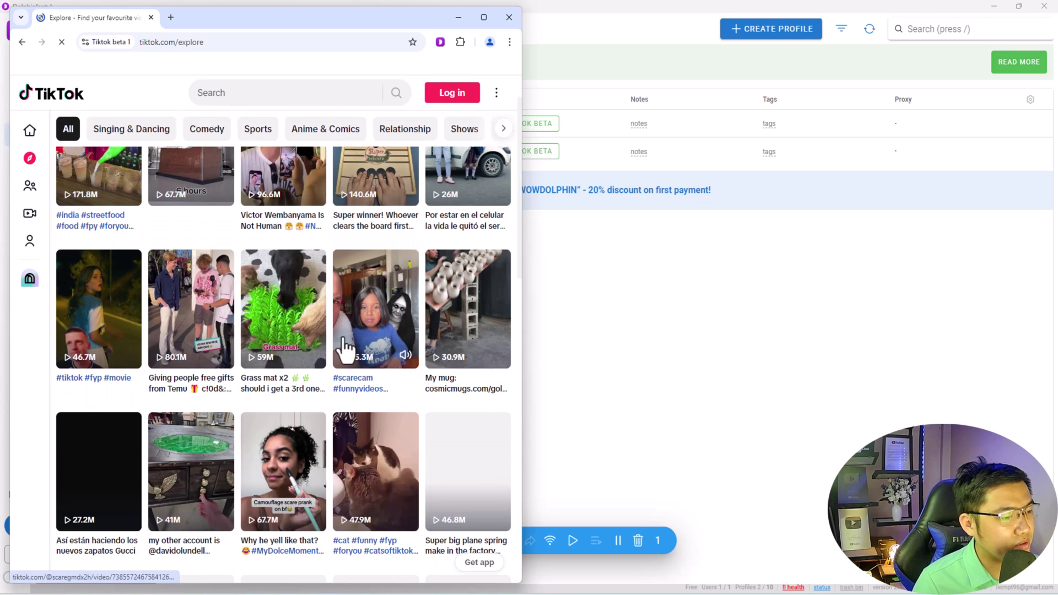
scroll(346, 339, "down", 12)
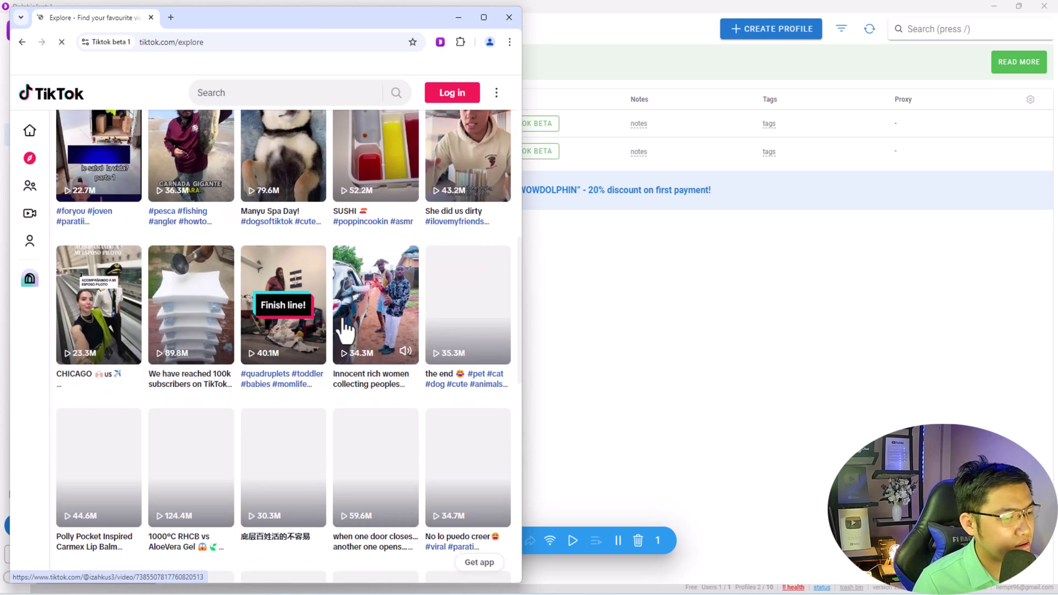
- View and dismiss the TikTok login prompt, then close the Tiktok beta 1 browser
left_click(455, 95)
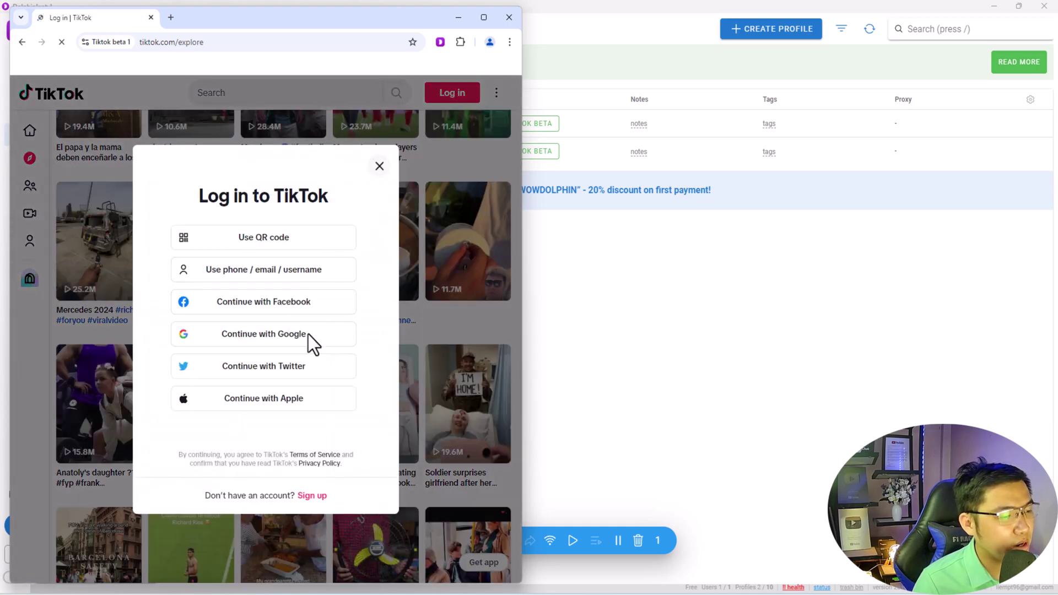
left_click(380, 166)
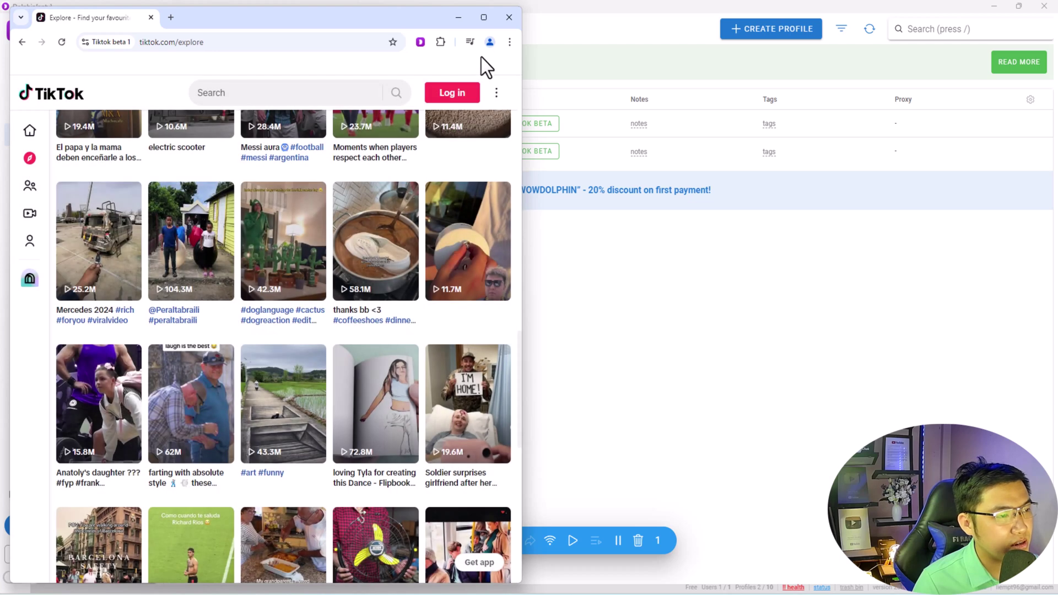
left_click(508, 17)
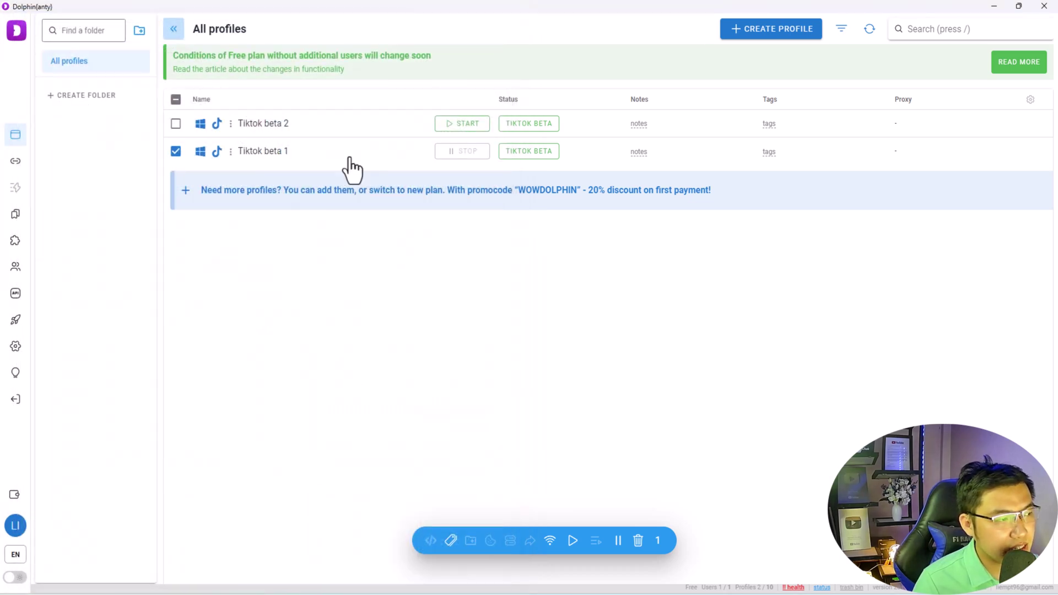
- Launch Tiktok beta 2, confirm its Miami IP on whoer.net, and add a new tab
left_click(464, 124)
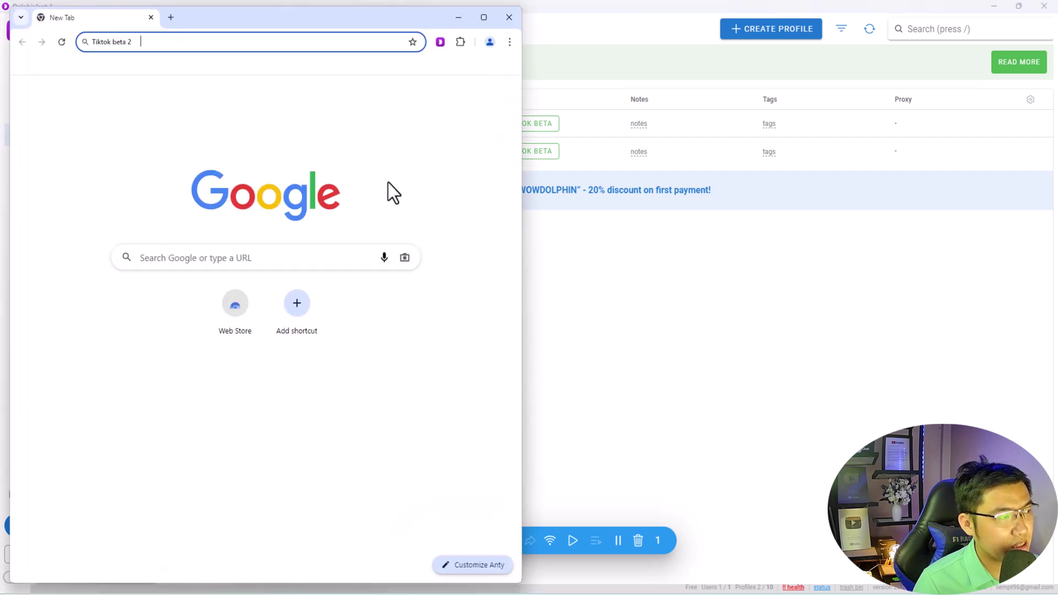
left_click_drag(272, 20, 318, 22)
type("who")
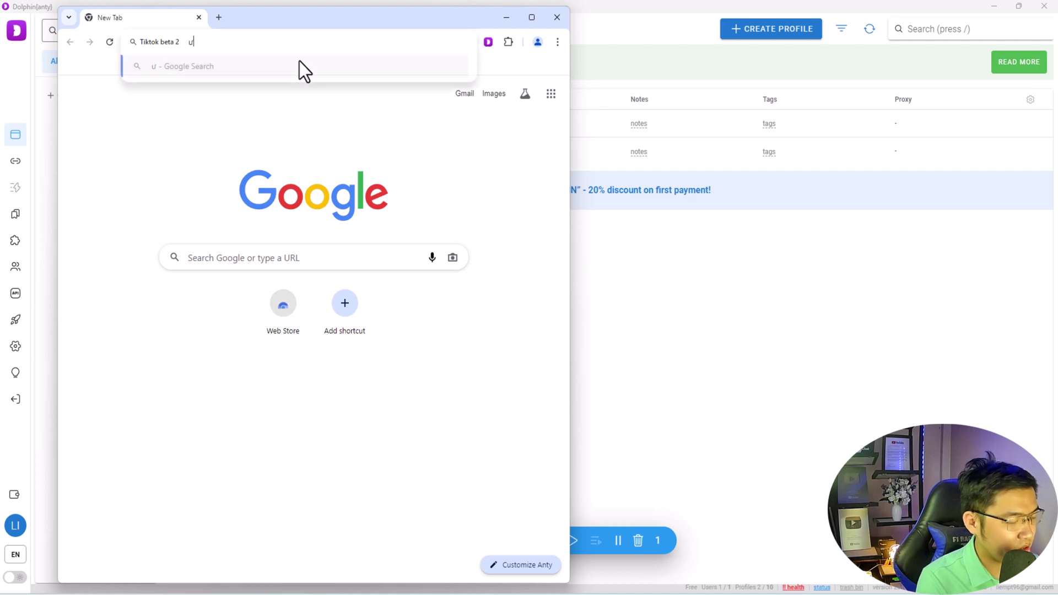
type("er")
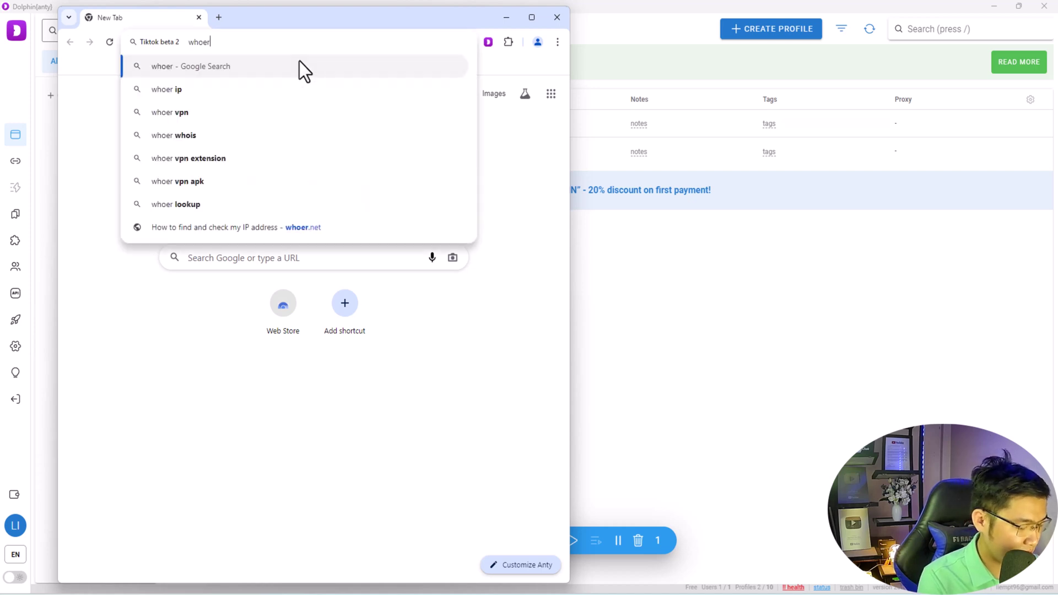
type(".net")
key("Return")
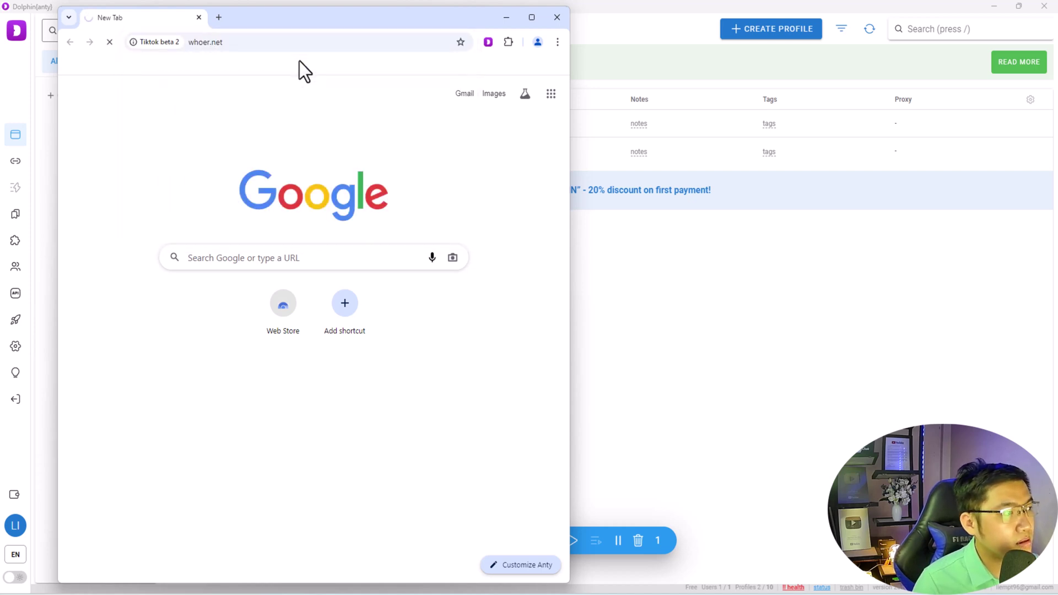
left_click_drag(263, 21, 250, 17)
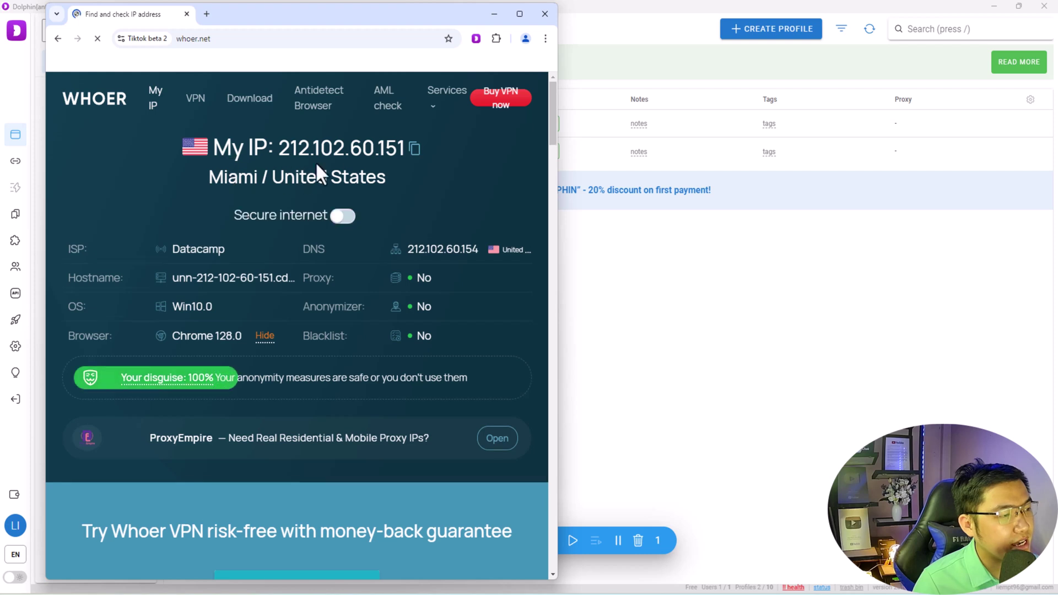
left_click(206, 14)
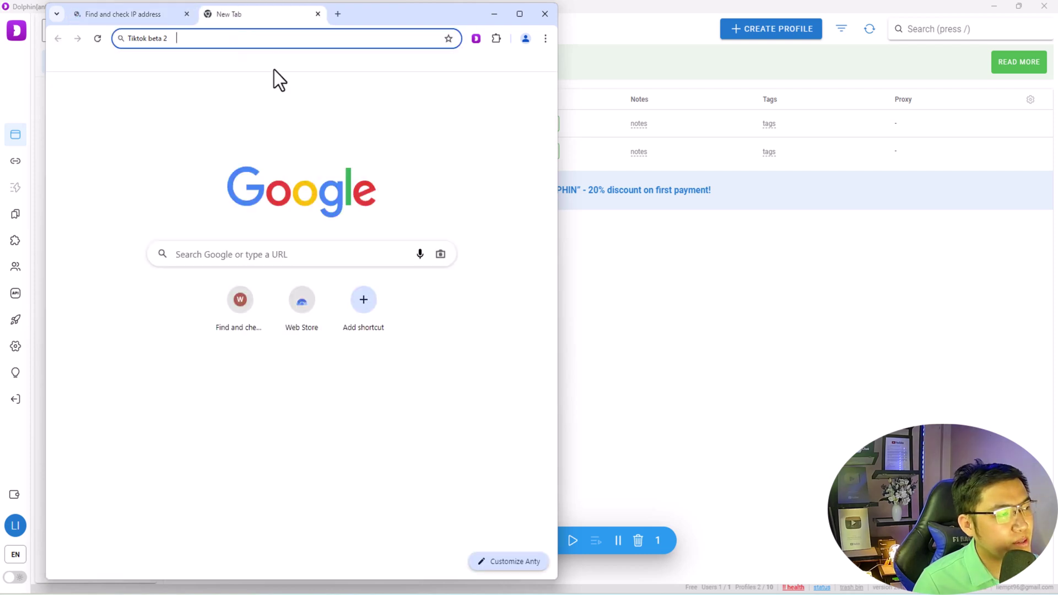
- Load tiktok.com, close the whoer.net tab, then close the Tiktok beta 2 browser
type("tik")
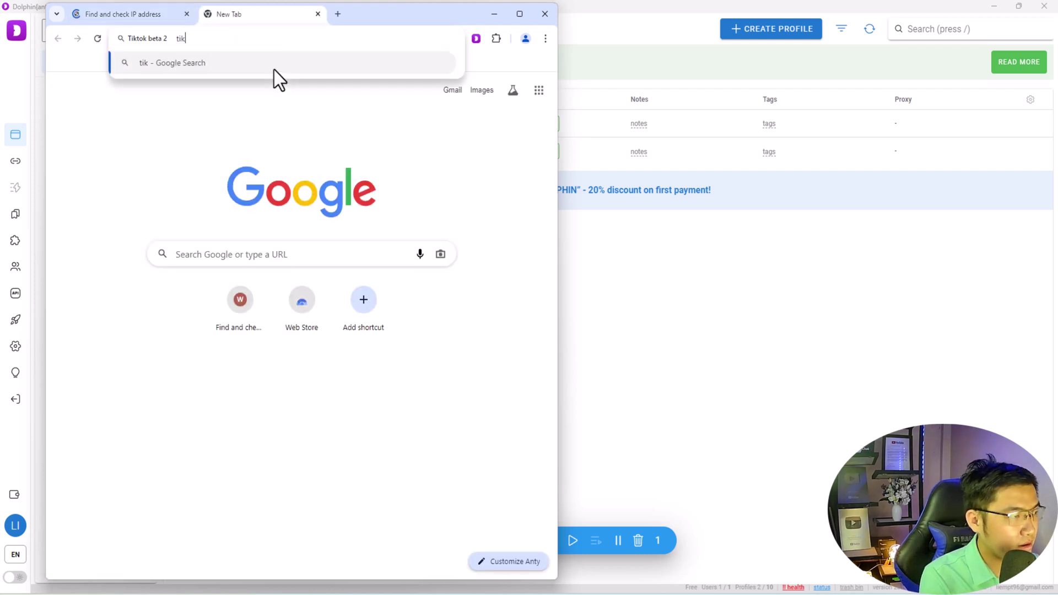
type("tok.com")
key("Return")
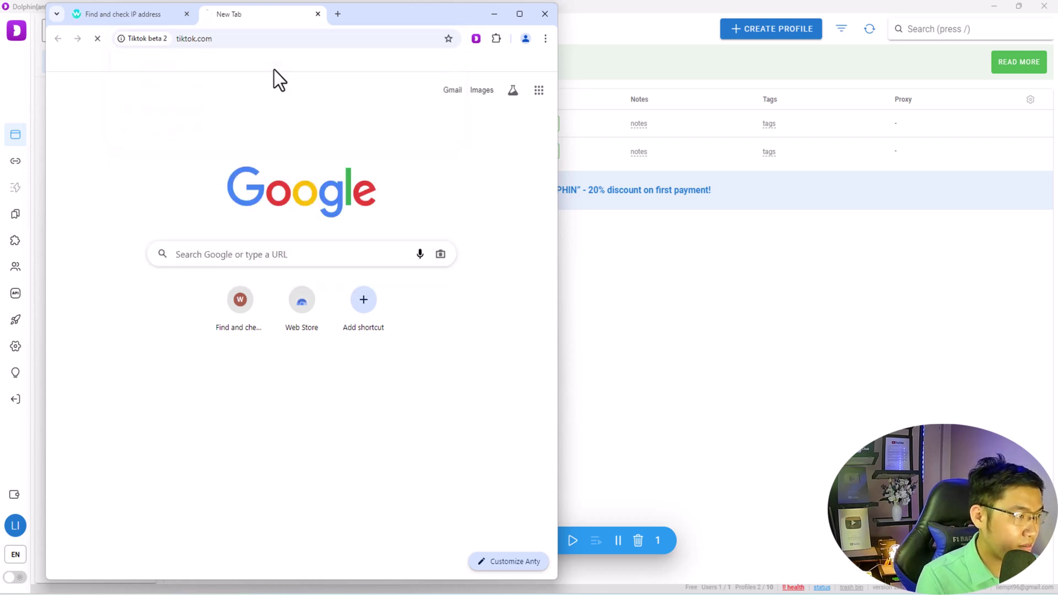
left_click(186, 13)
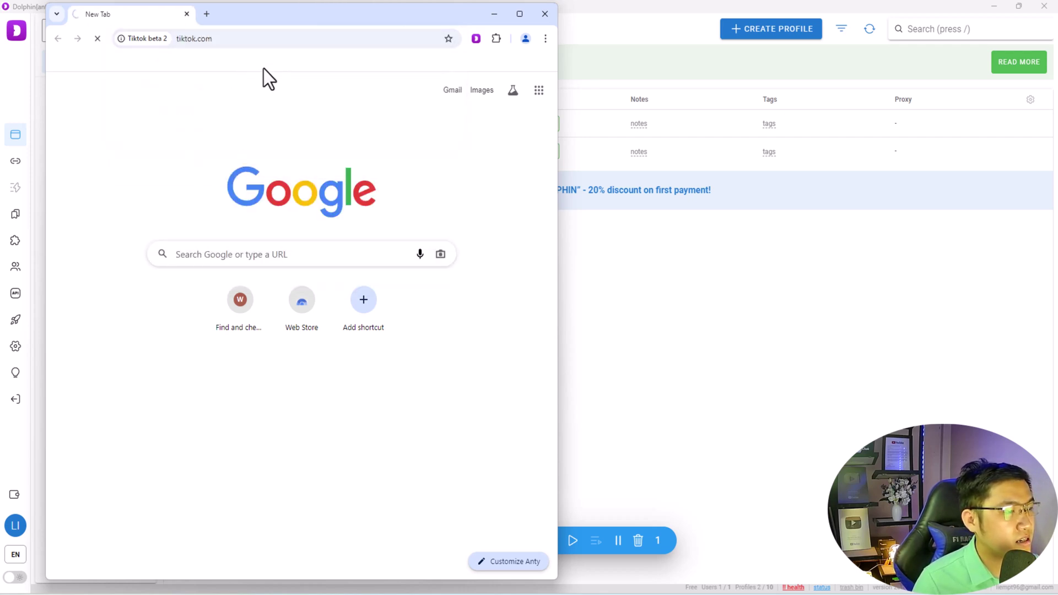
left_click_drag(309, 22, 317, 29)
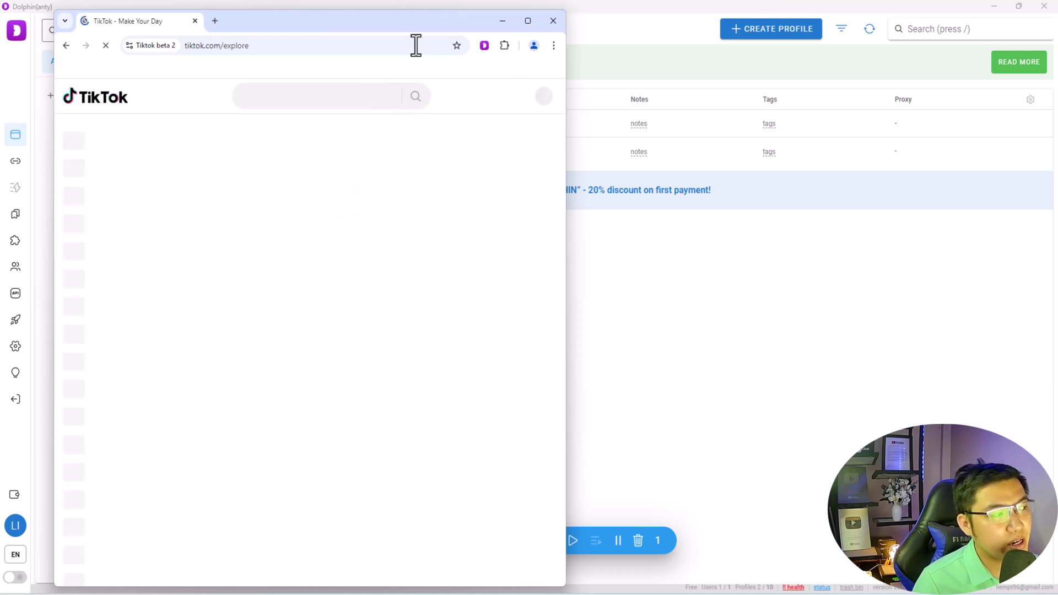
left_click_drag(315, 20, 445, 32)
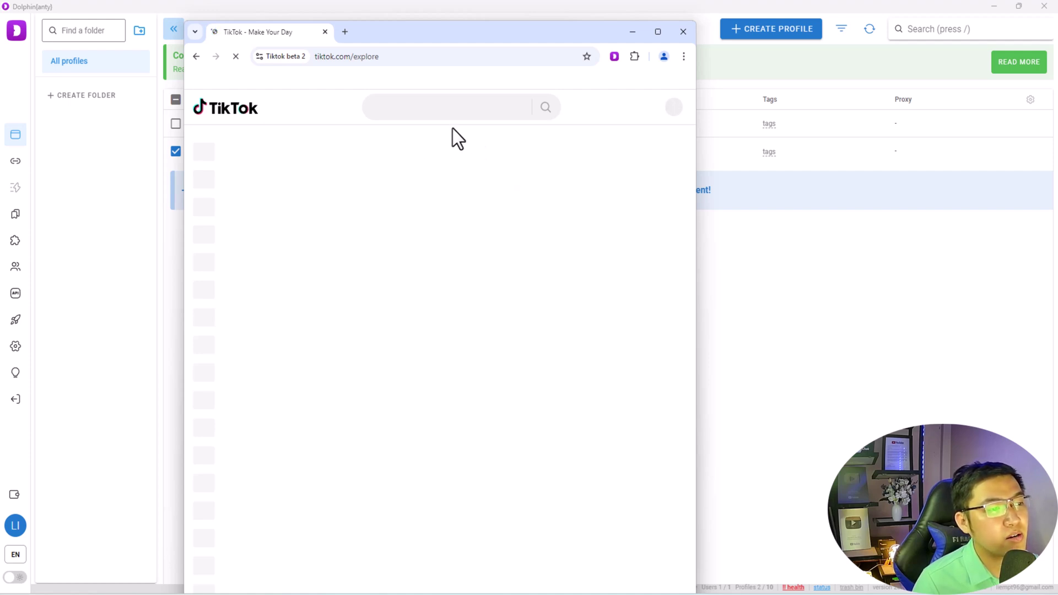
left_click_drag(386, 40, 328, 34)
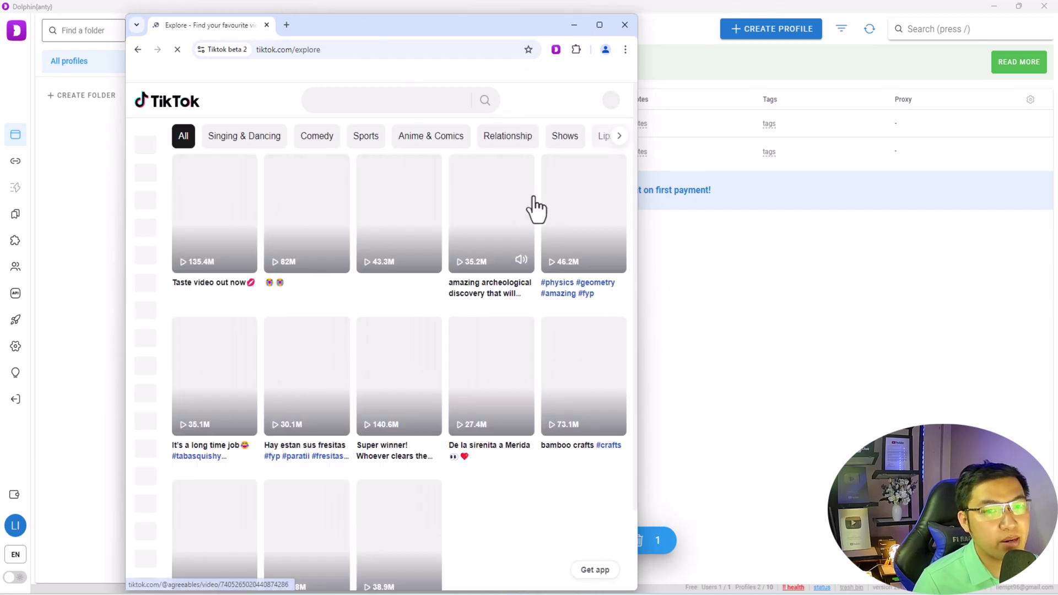
left_click(625, 25)
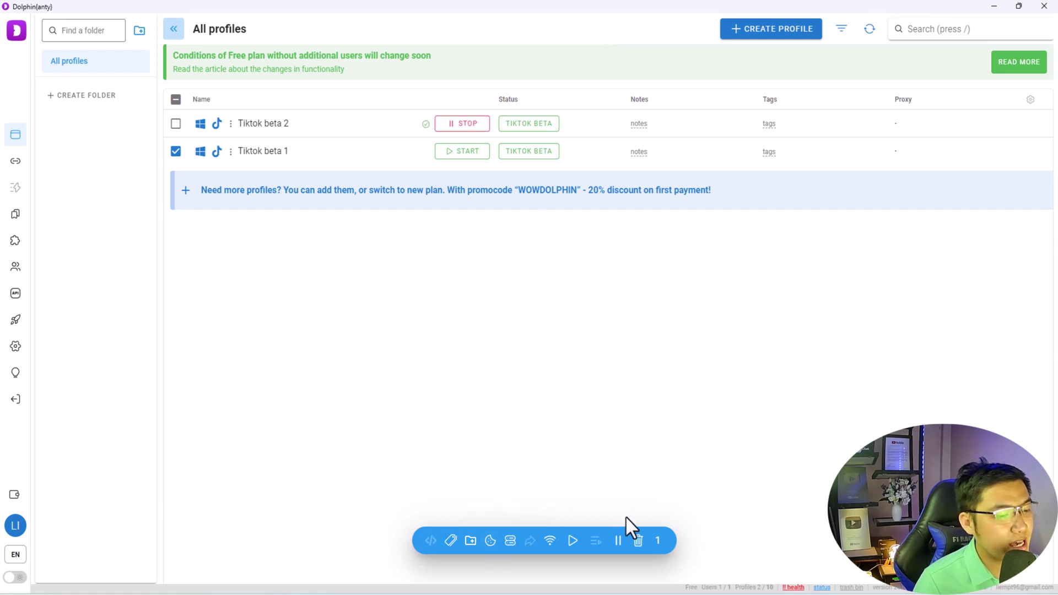
- Deselect the Tiktok beta 1 profile and briefly view its options menu
left_click(177, 153)
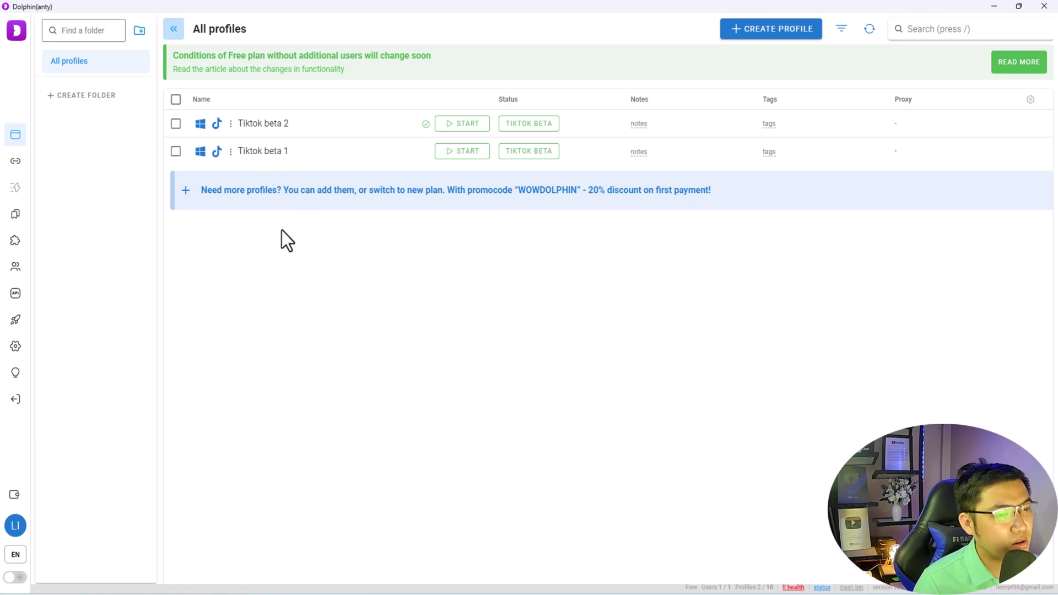
left_click(231, 150)
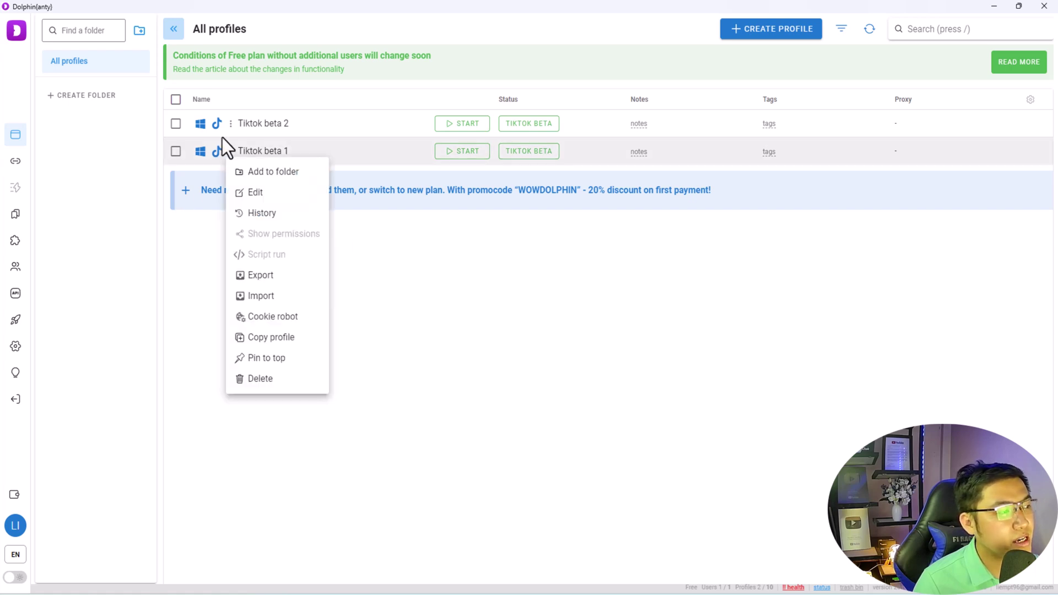
left_click(246, 140)
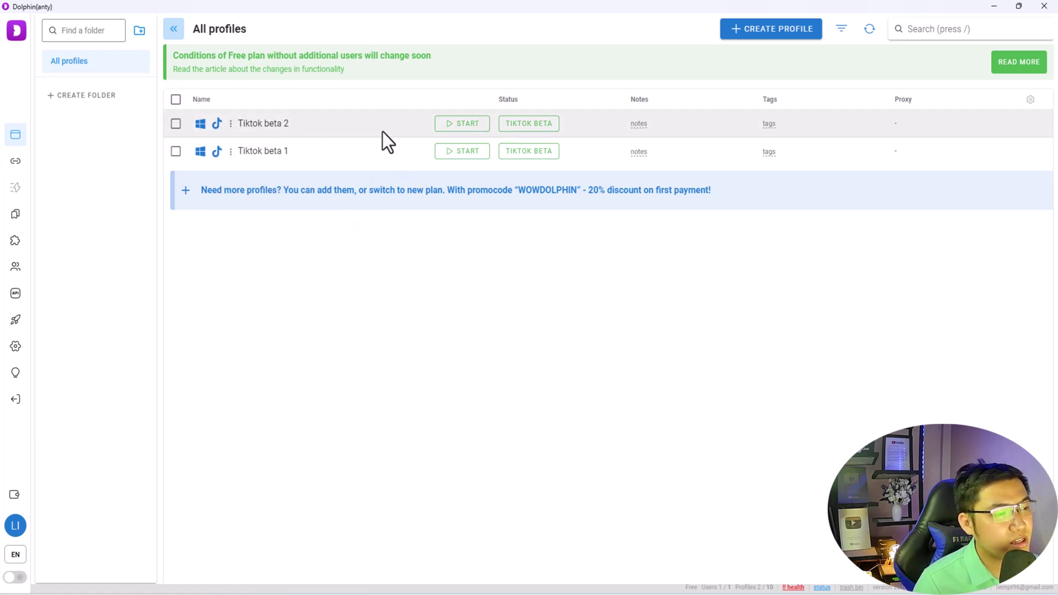
- Create a profile named 'Tiktok Beta 3' with TIKTOK BETA status and a new fingerprint
left_click(775, 34)
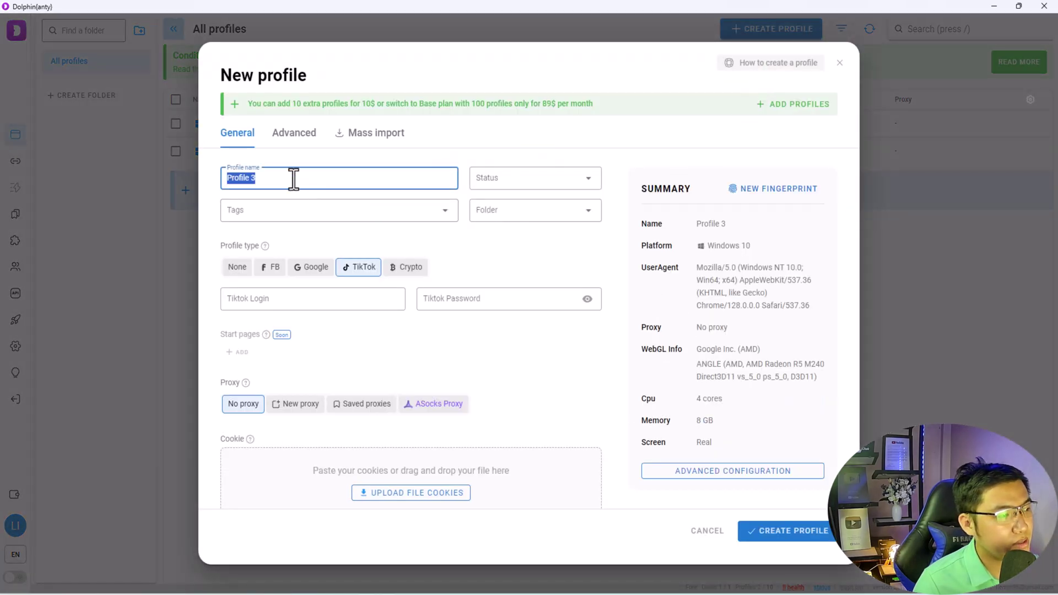
triple_click(290, 177)
type("Tiktok Bet")
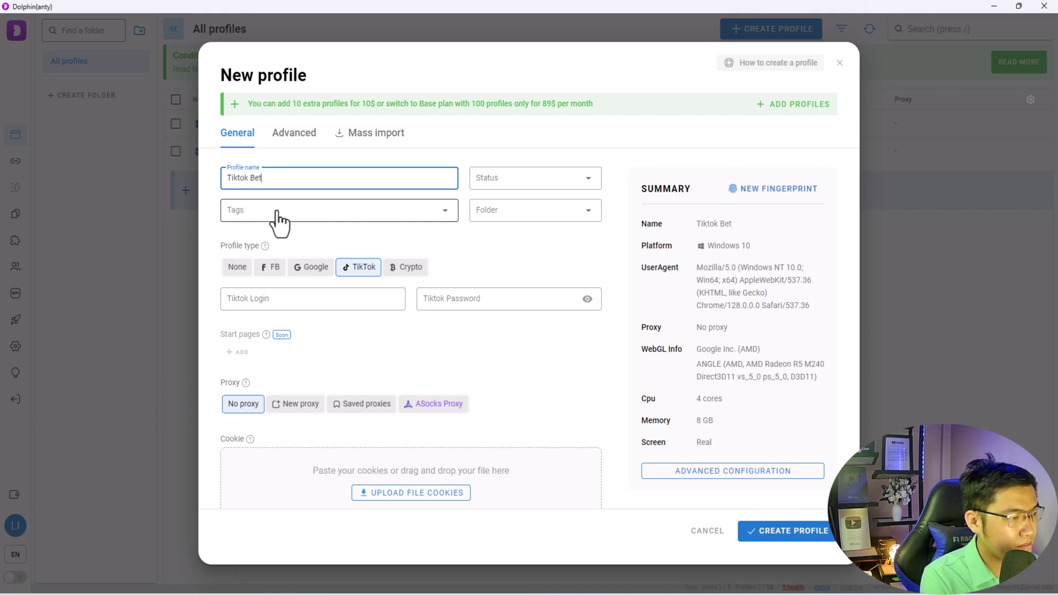
type("3")
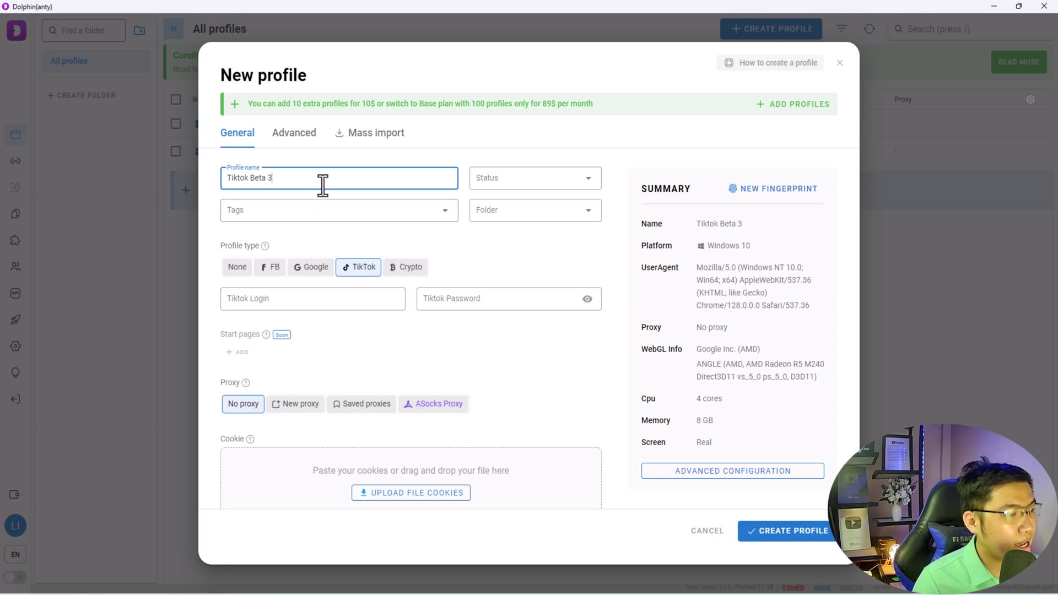
left_click(504, 183)
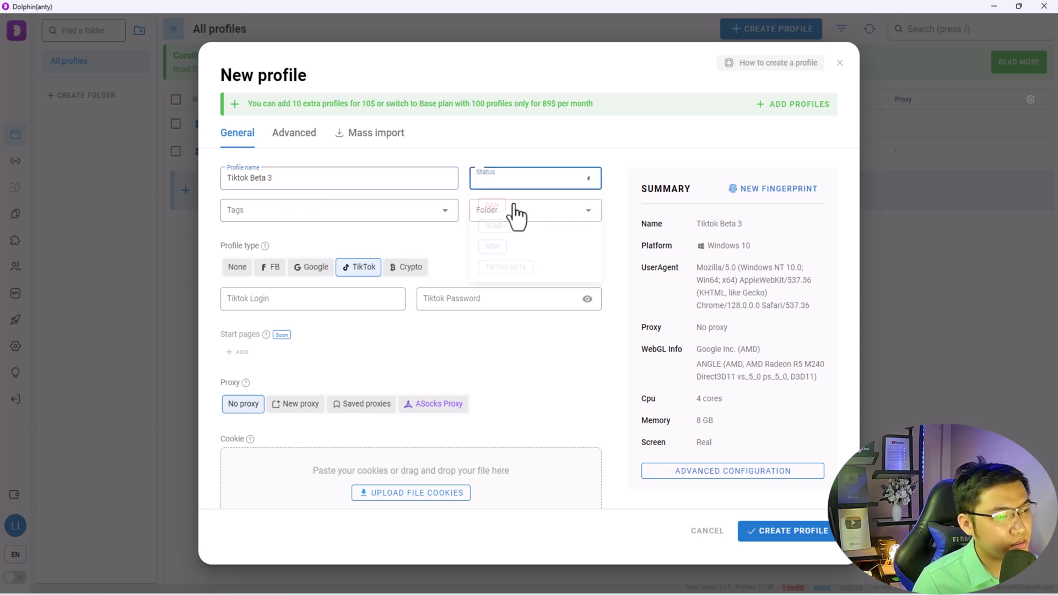
left_click(499, 267)
left_click(777, 190)
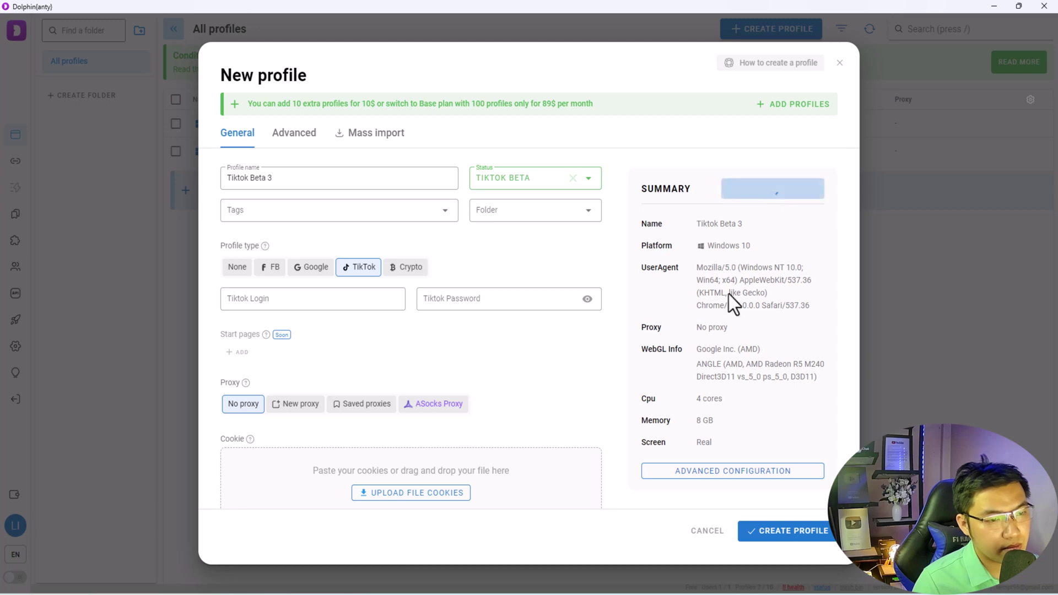
left_click(777, 546)
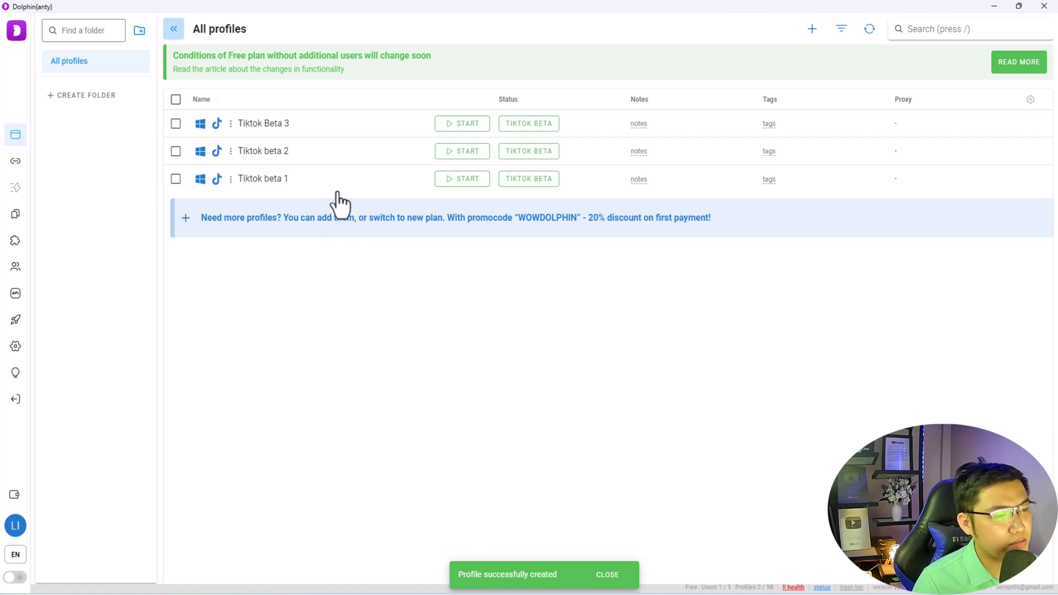
- Dismiss the profile-created notification and close the Tiktok Beta 3 options menu
left_click(606, 575)
right_click(251, 122)
left_click(374, 190)
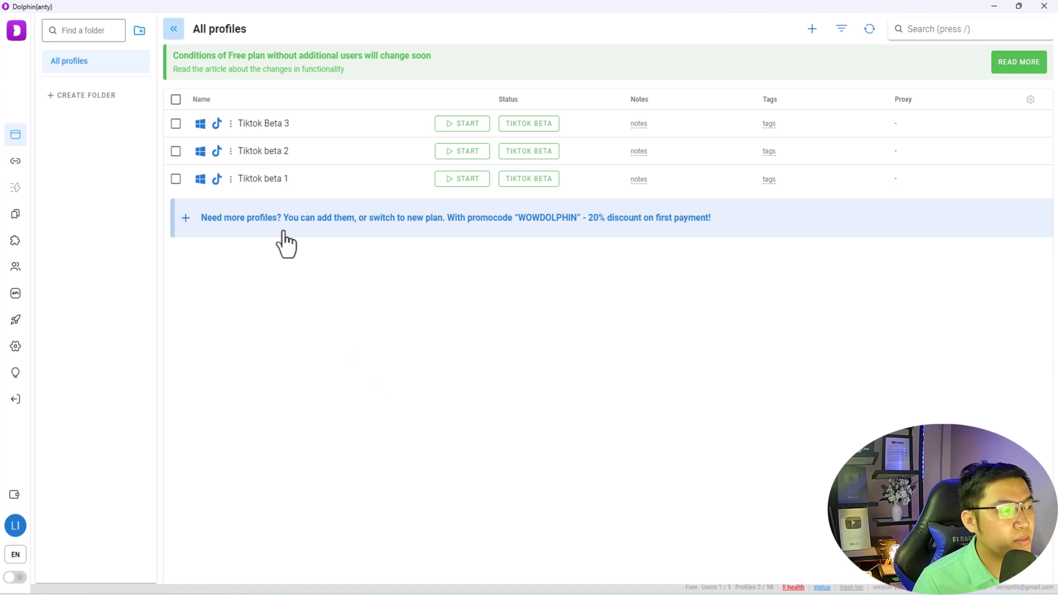
- Clear the select-all checkbox, then launch the Tiktok beta 1 browser profile
left_click(176, 99)
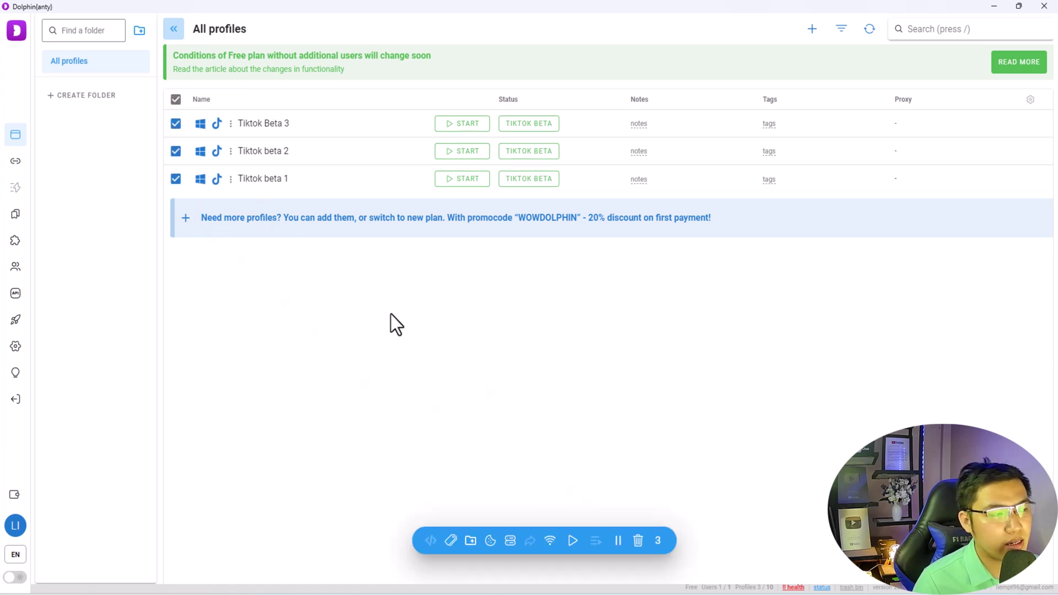
left_click(176, 100)
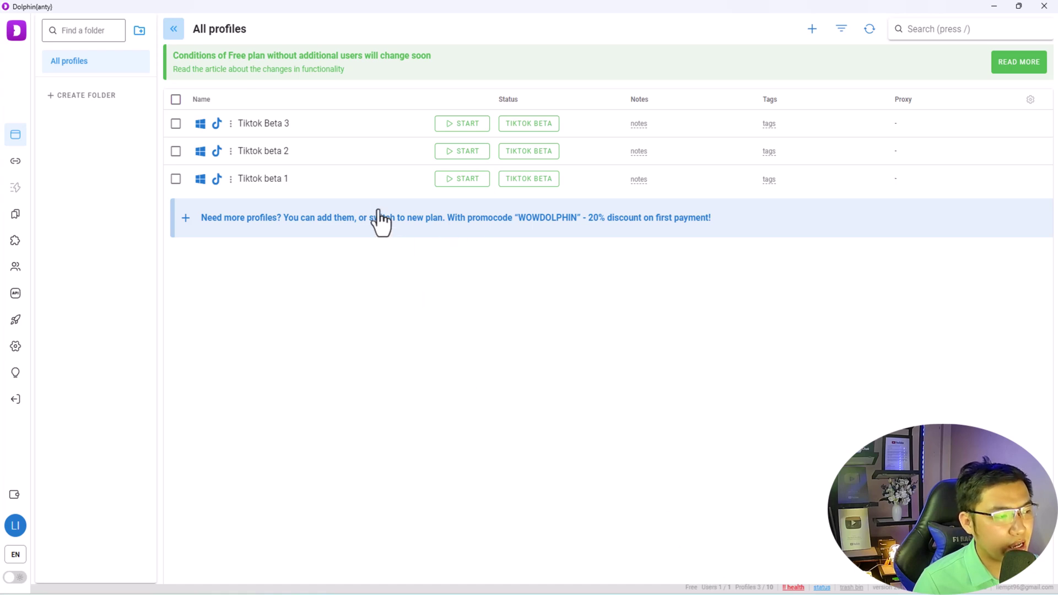
left_click(463, 181)
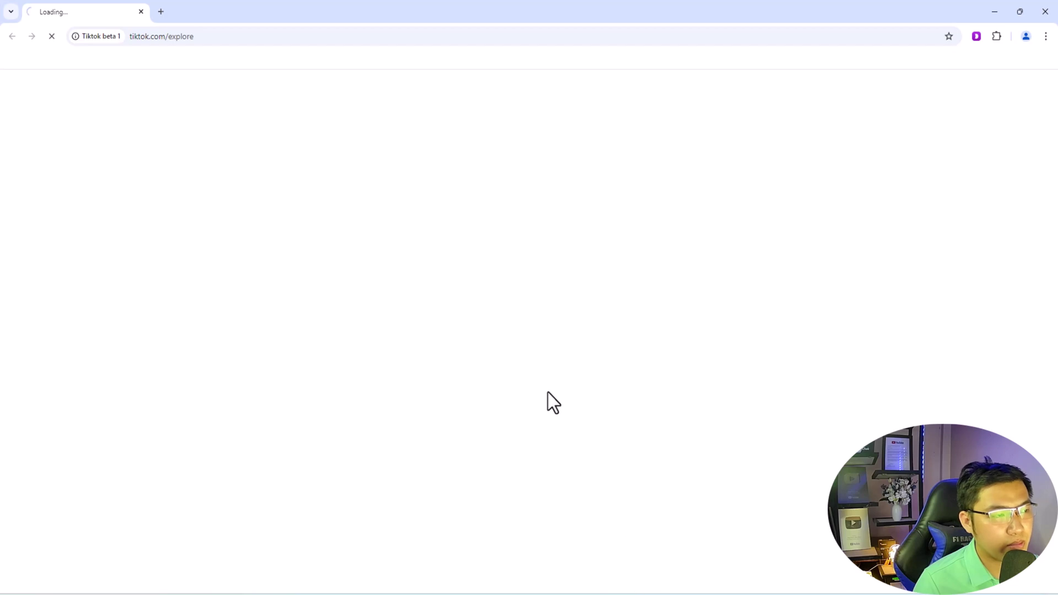
- Select the TikTok address, then take the browser out of full screen to reveal the profile list
left_click(203, 37)
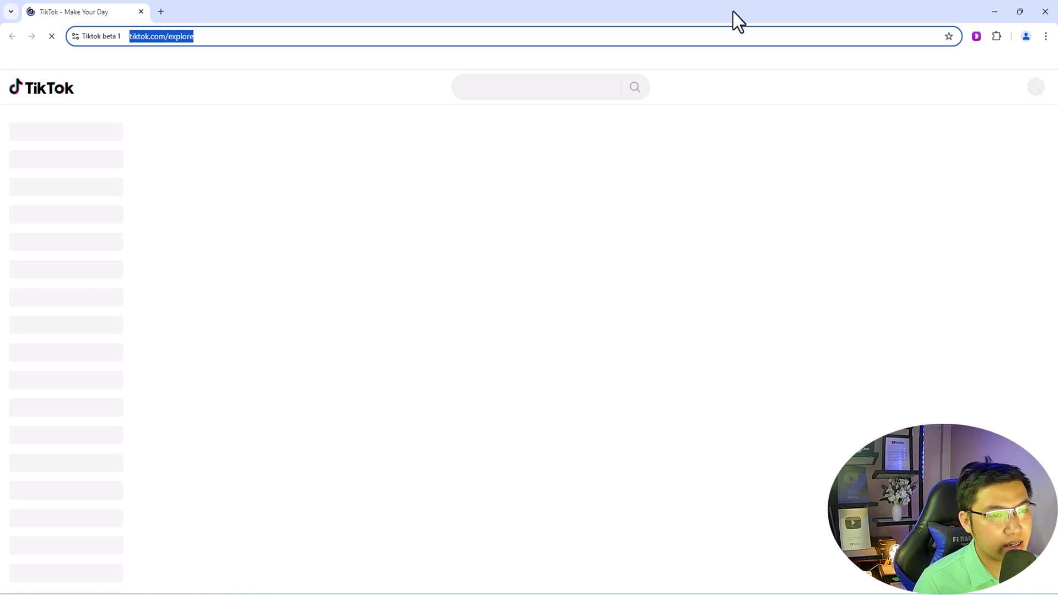
left_click_drag(733, 12, 494, 27)
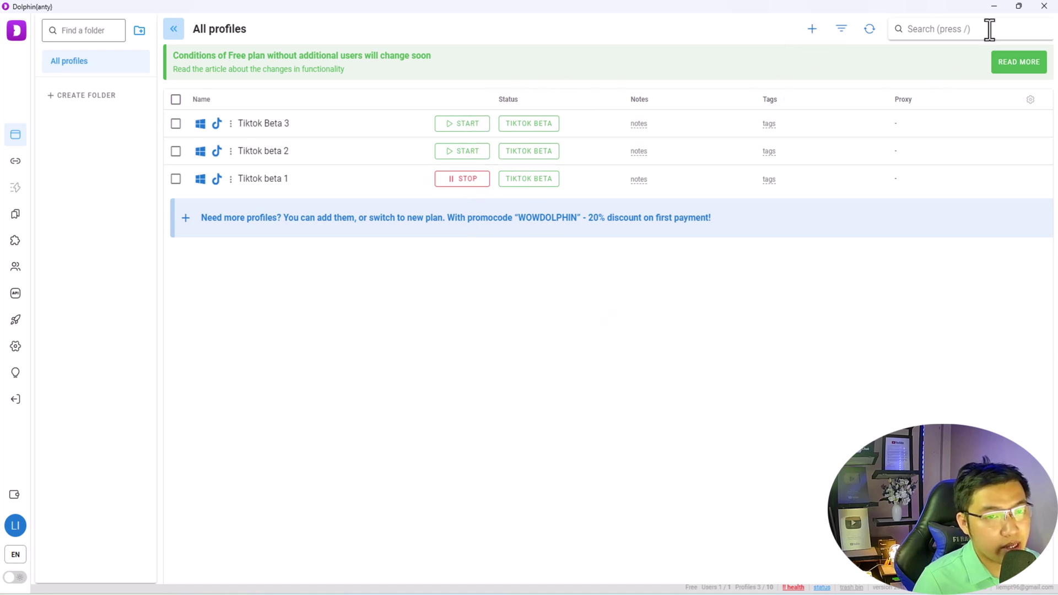
- Minimize Dolphin{anty}, review the Kiểm tra and Quà Tặng topics in the Social Media Marketing map, then minimize it
left_click(995, 6)
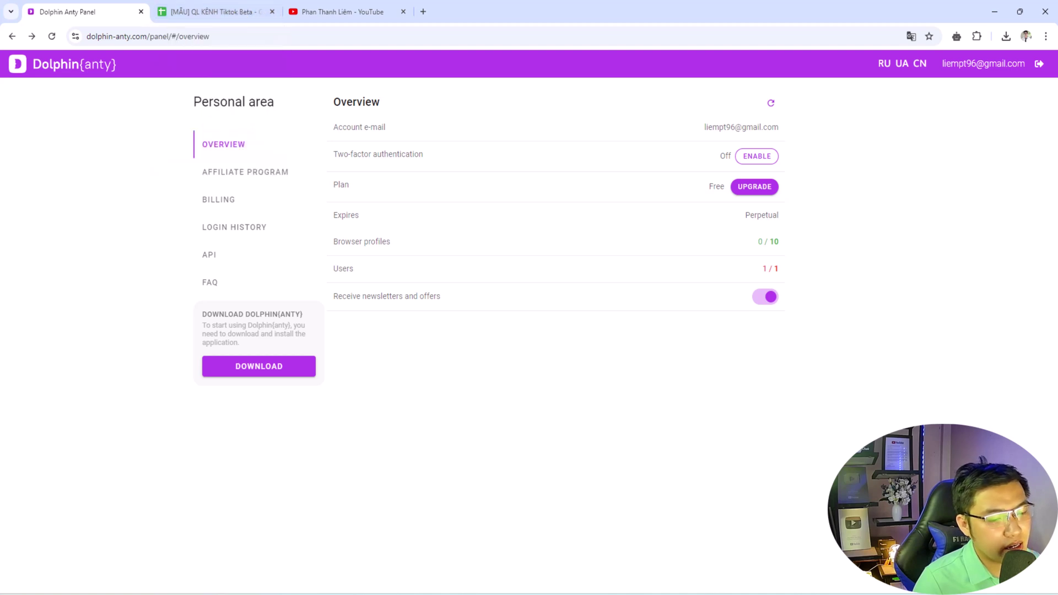
left_click(644, 585)
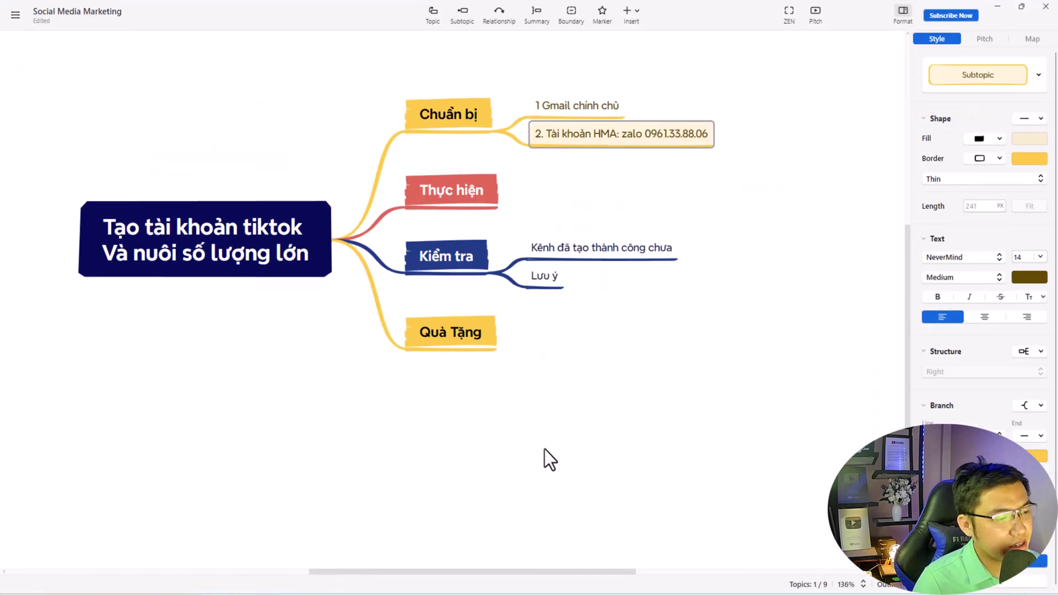
left_click(485, 263)
left_click(463, 341)
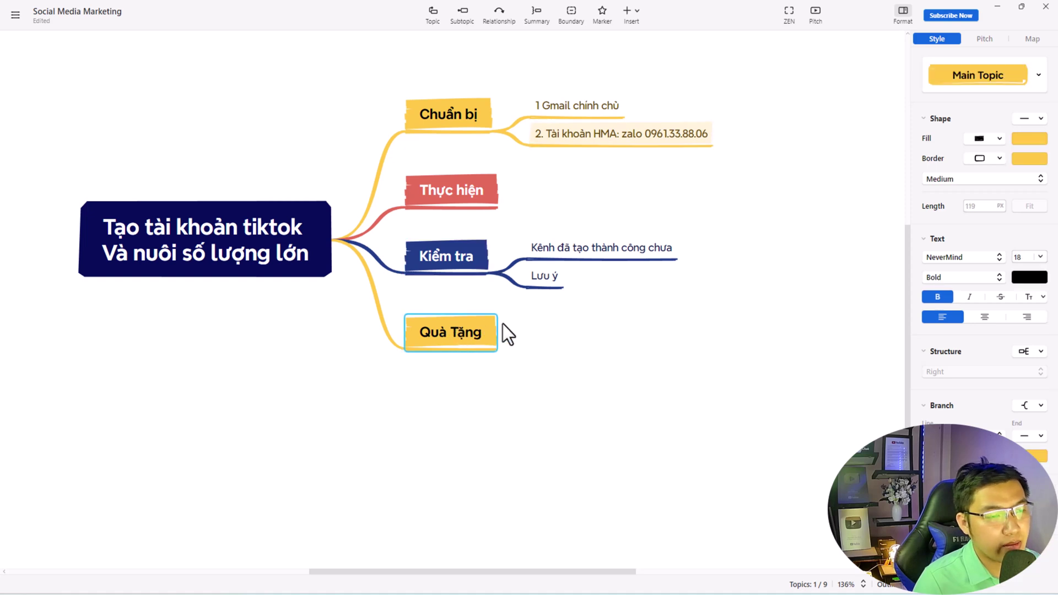
left_click(1000, 19)
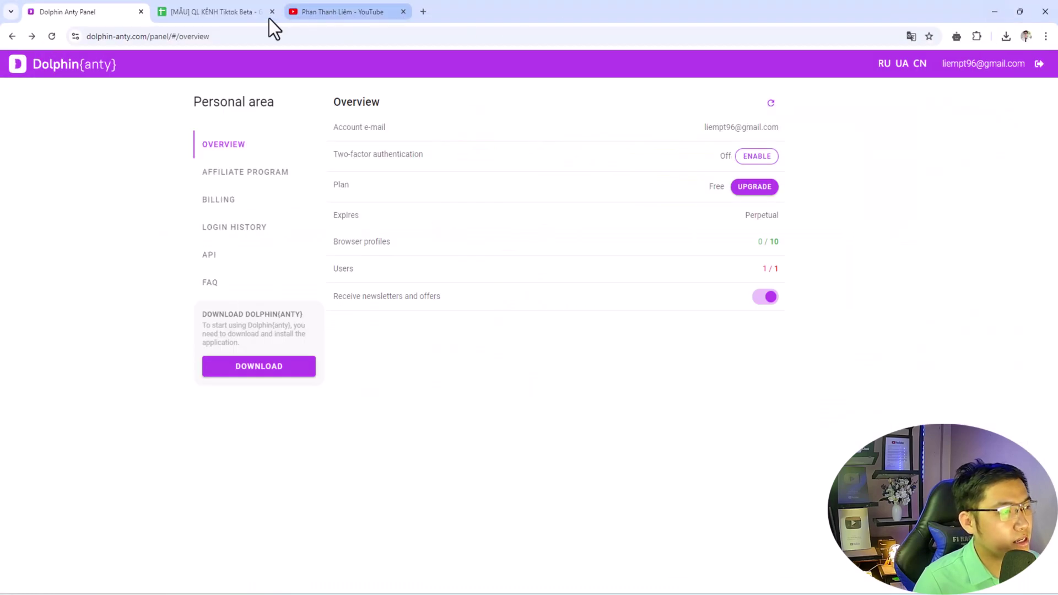
- Make a copy of the [MẪU] QL KÊNH Tiktok Beta spreadsheet and close the original template
left_click(259, 13)
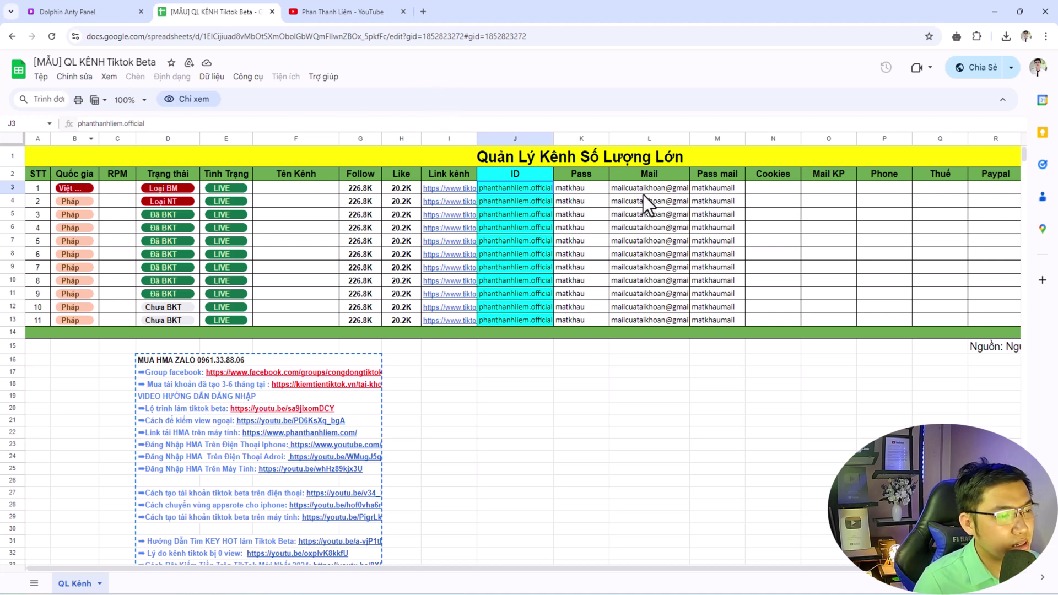
left_click(42, 77)
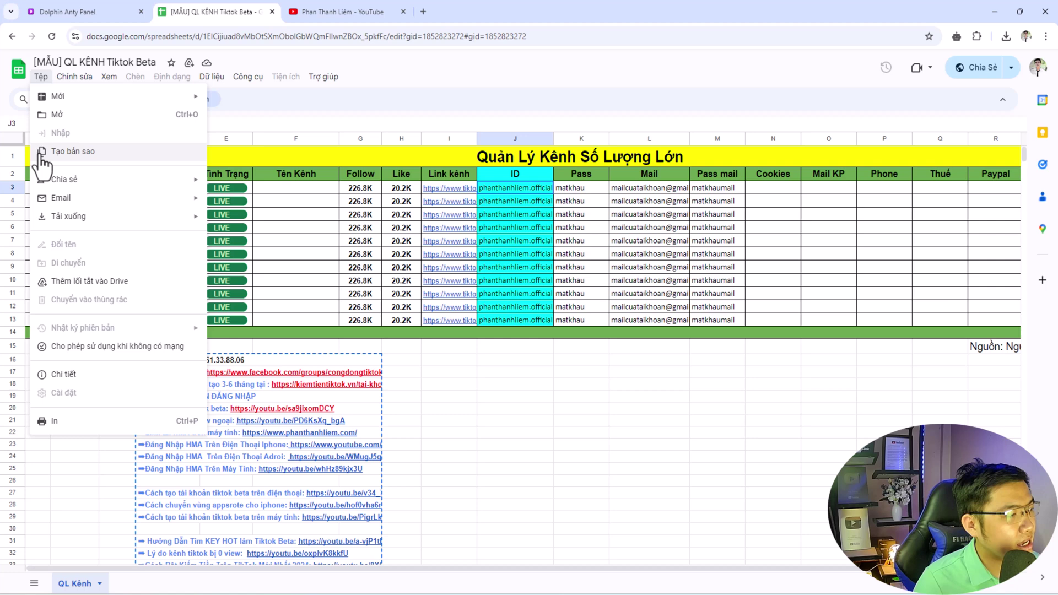
left_click(87, 156)
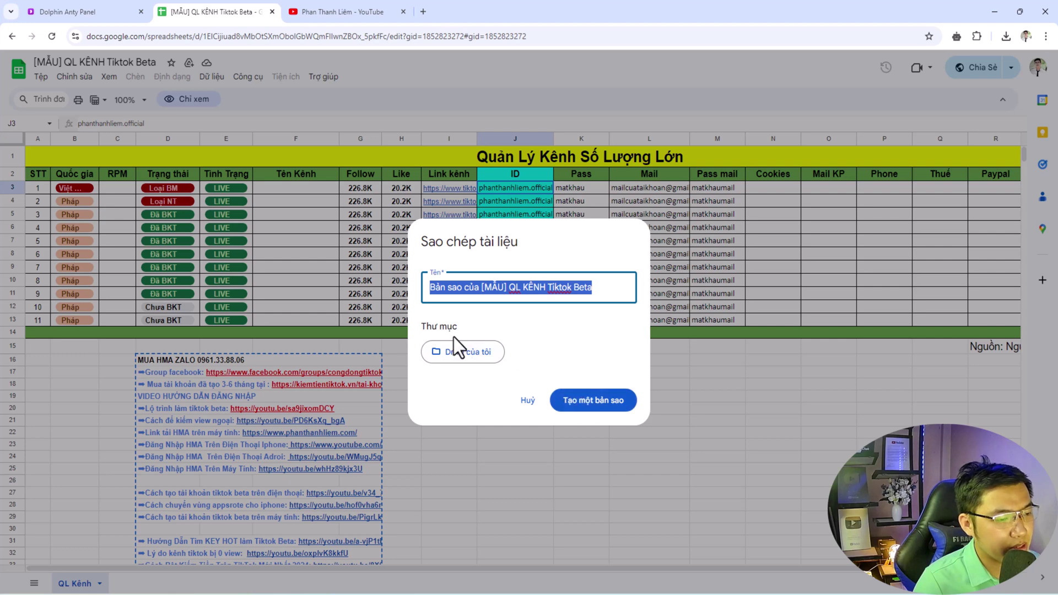
left_click(595, 405)
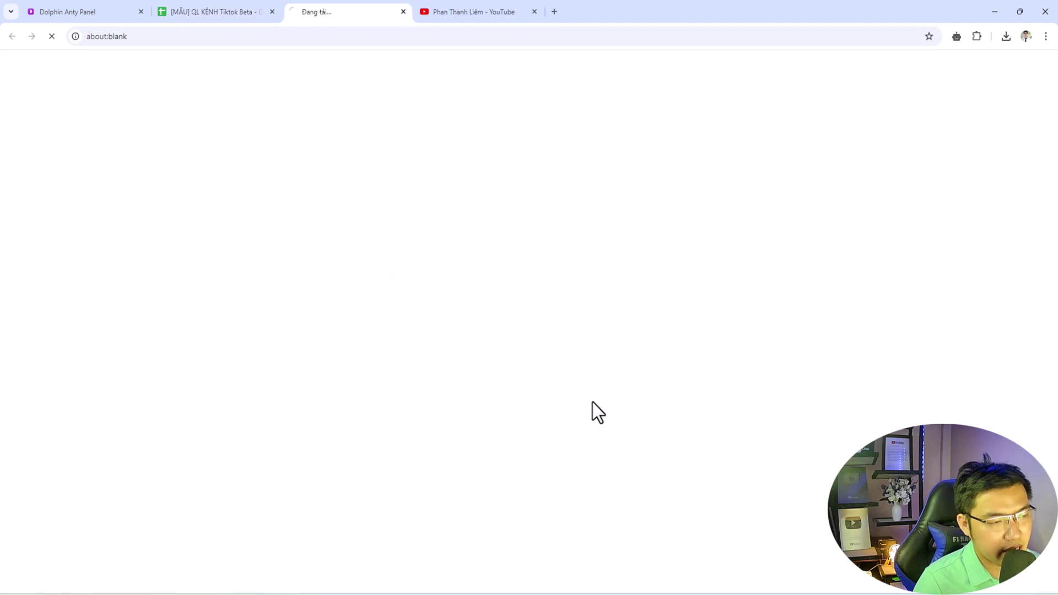
left_click(272, 12)
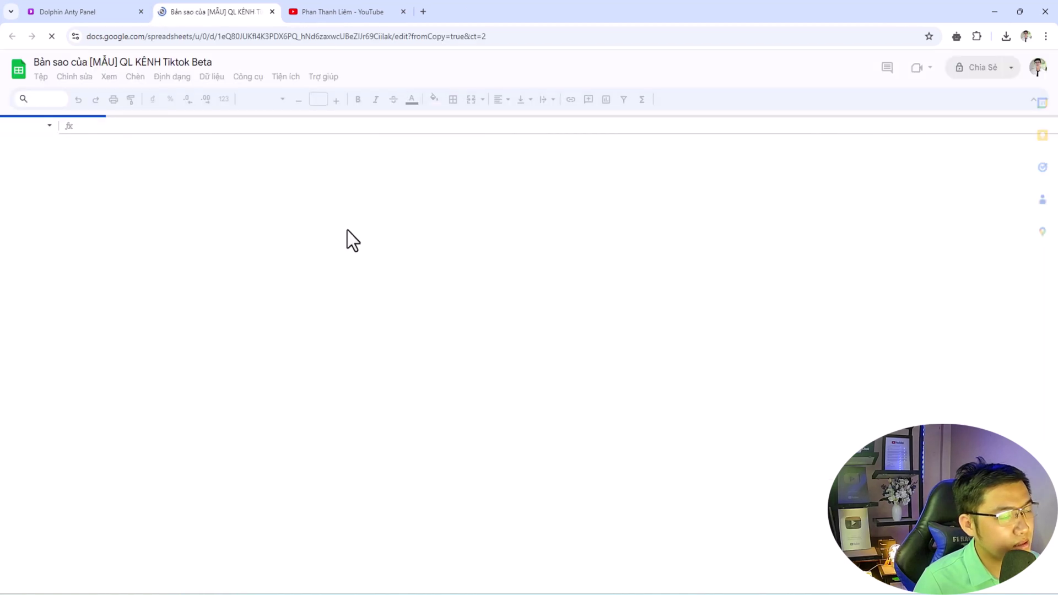
- Allow the copy to fetch external data from J3, and open a new browser tab
left_click(500, 187)
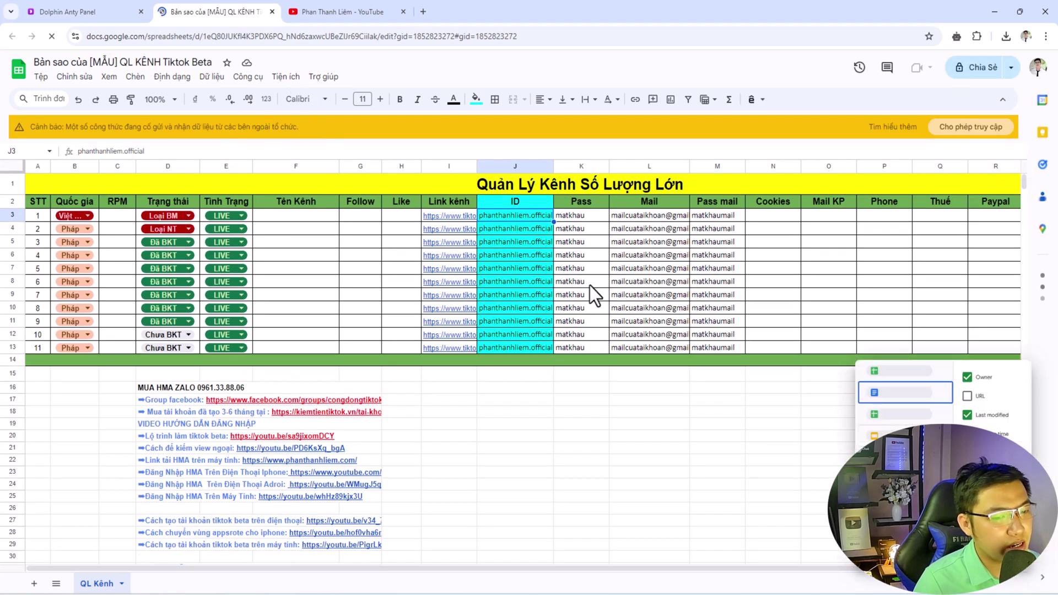
left_click(973, 127)
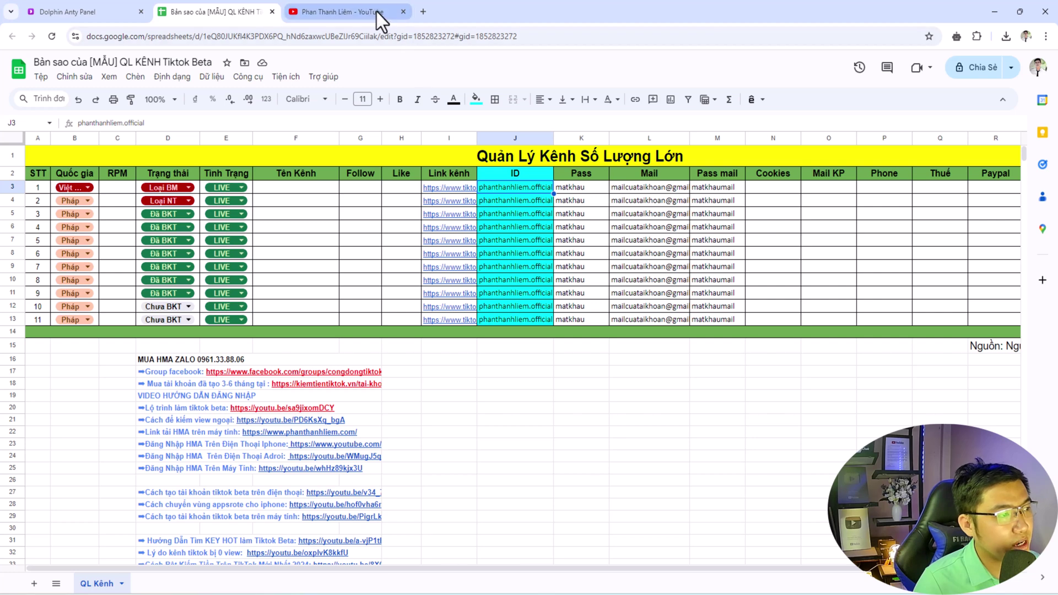
left_click(424, 11)
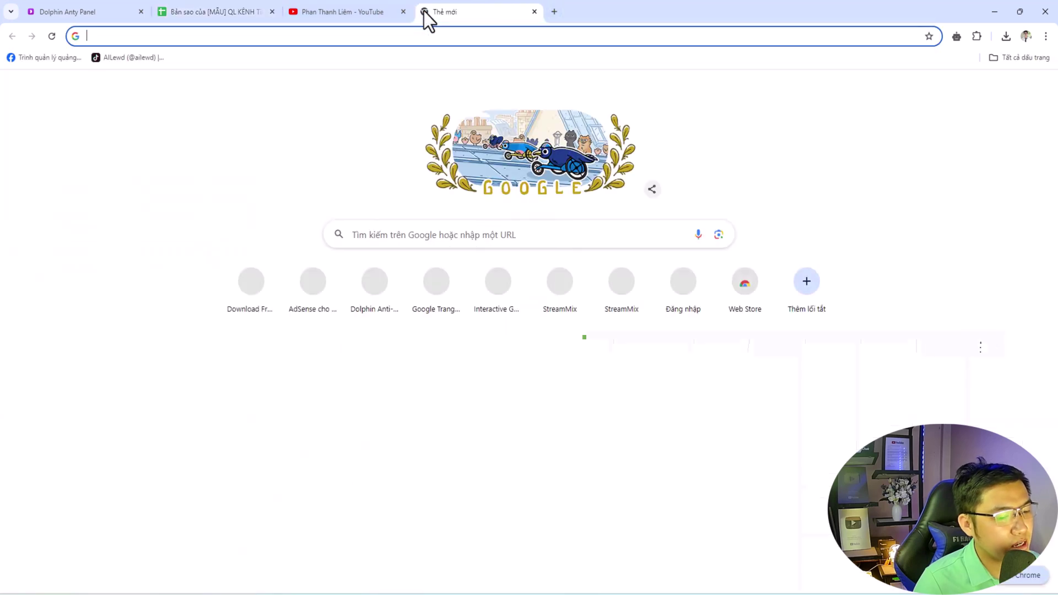
key("alt+Tab")
- Open a creator's profile from a TikTok Explore video and select its handle in the address bar
key("alt+Tab")
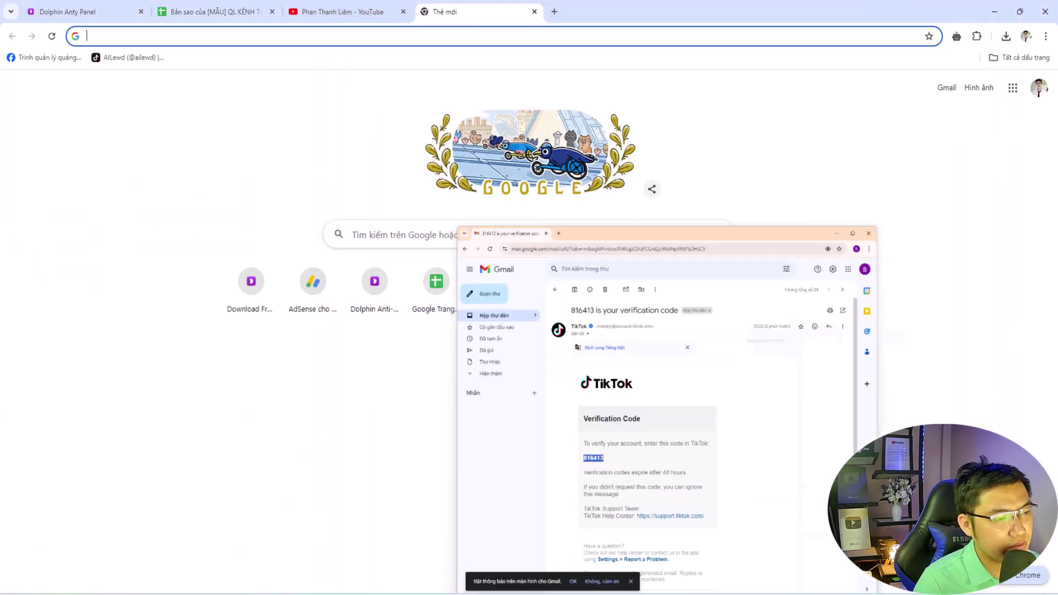
key("alt+Tab")
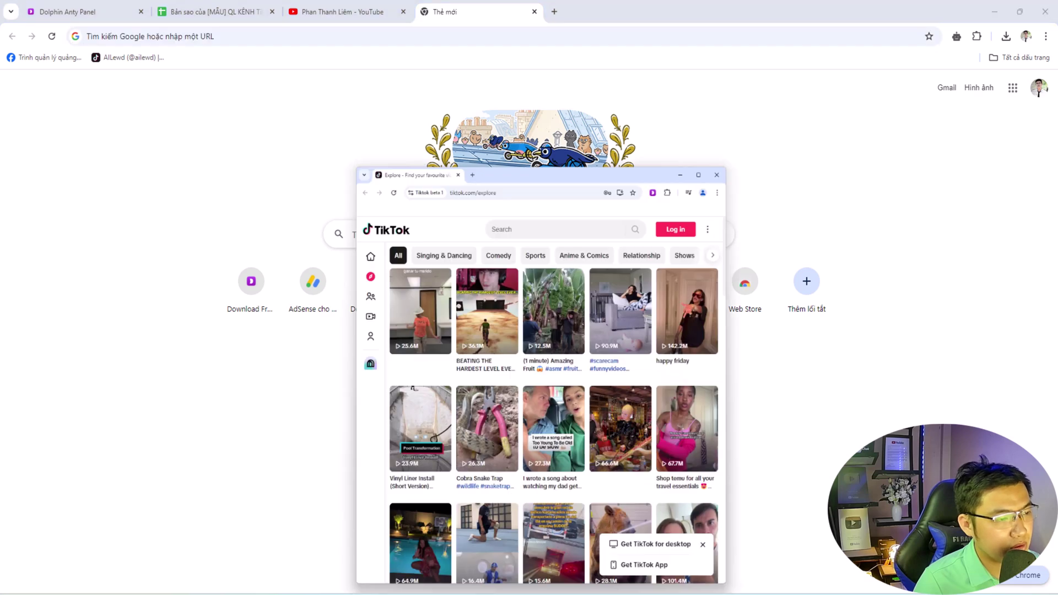
left_click(415, 274)
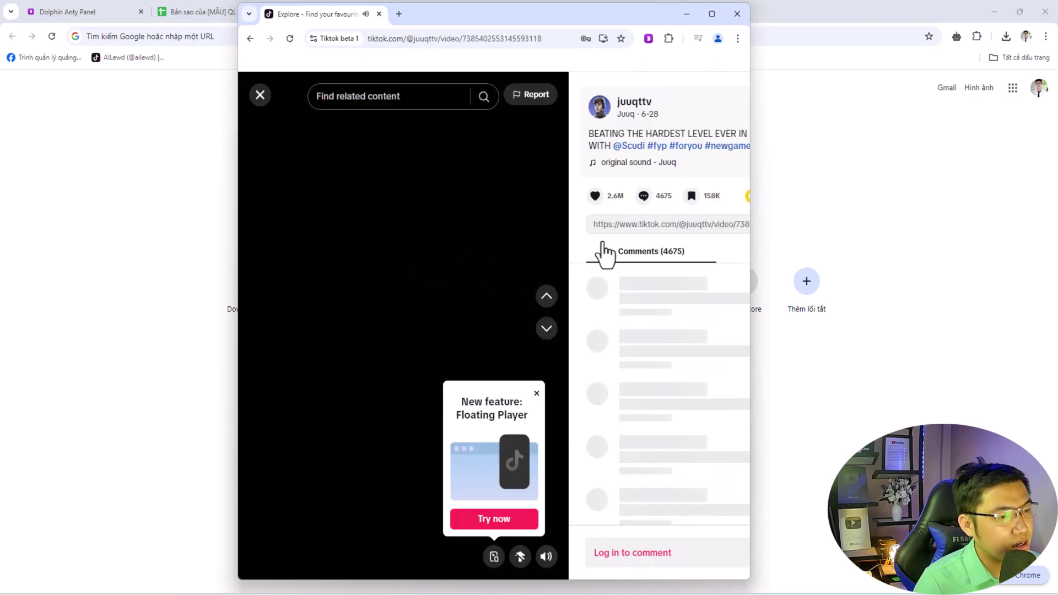
left_click(633, 108)
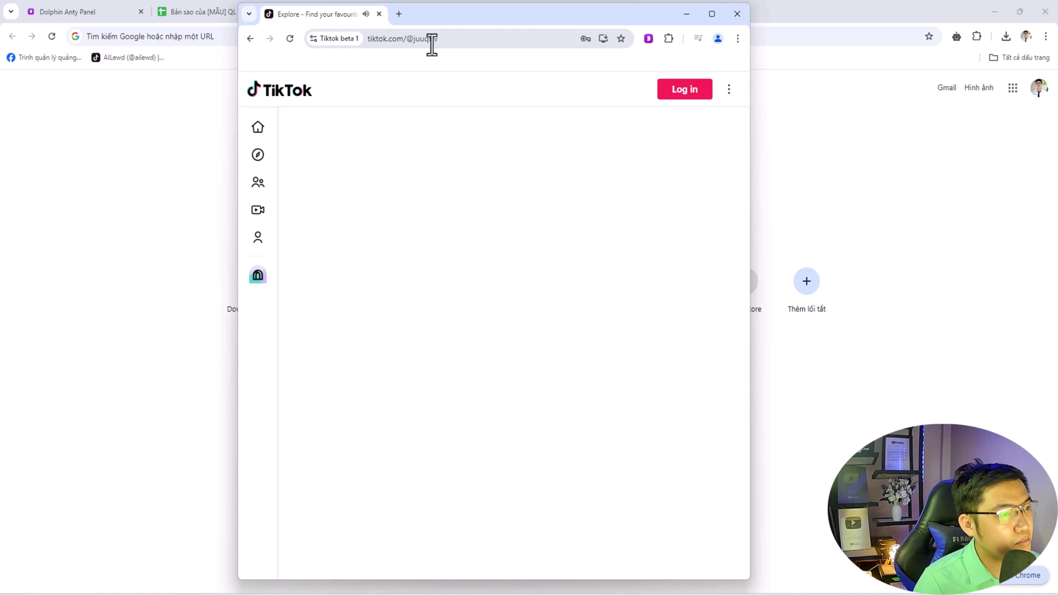
double_click(431, 39)
key("ctrl+c")
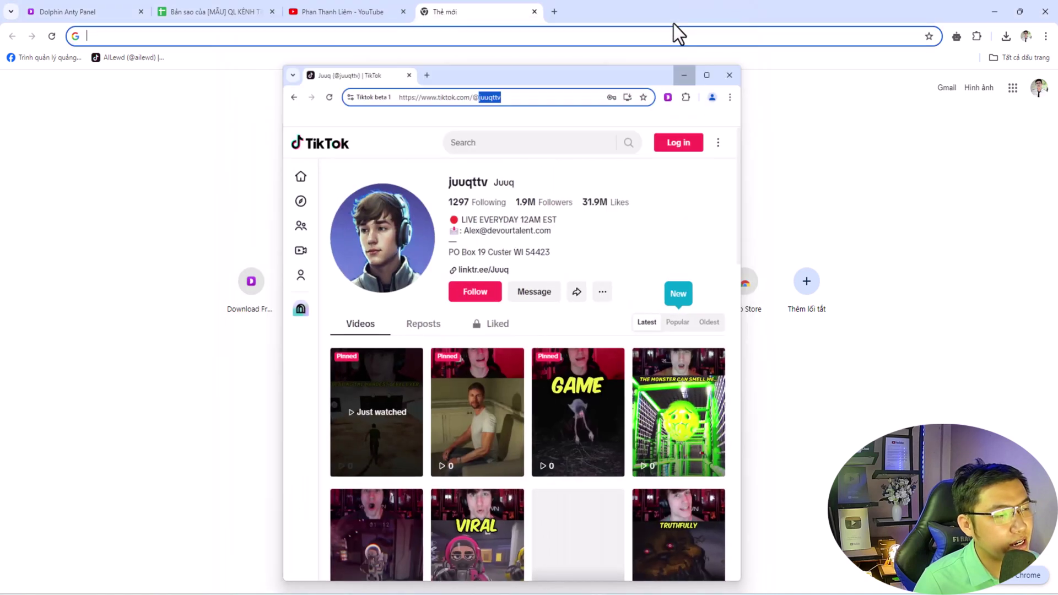
left_click(677, 21)
- Paste the copied handle into J3, clear the sample IDs in J4:J13, and check the G3/H3 formulas
left_click(228, 13)
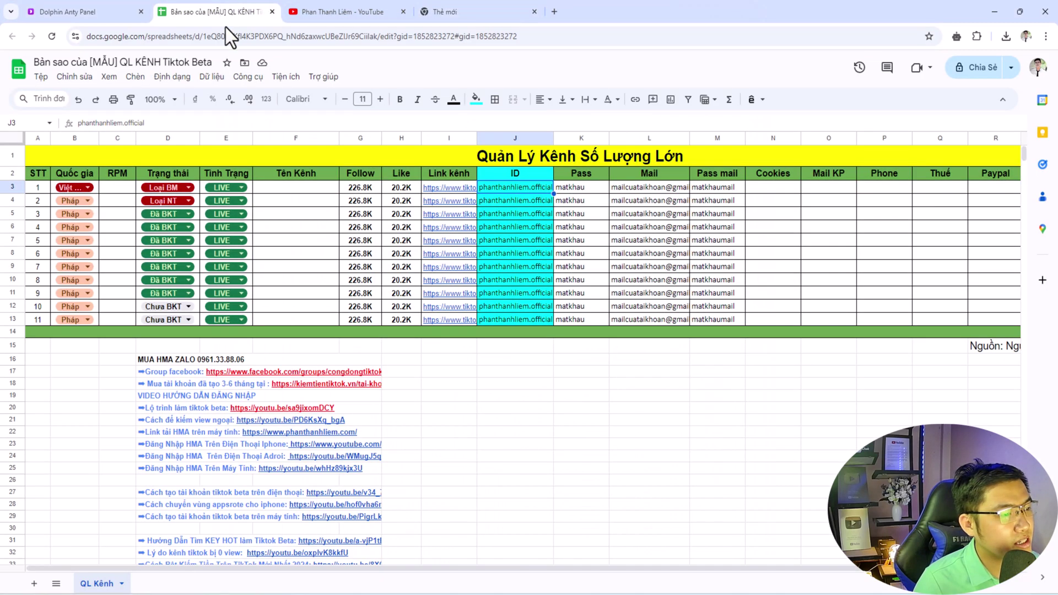
key("ctrl+v")
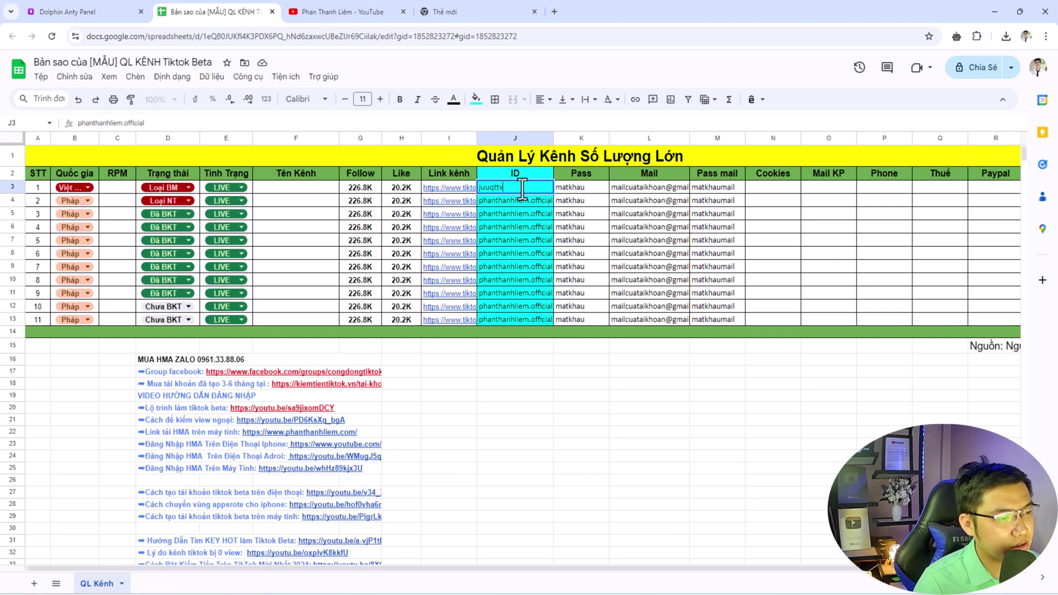
left_click(516, 214)
left_click_drag(513, 200, 510, 325)
key("Delete")
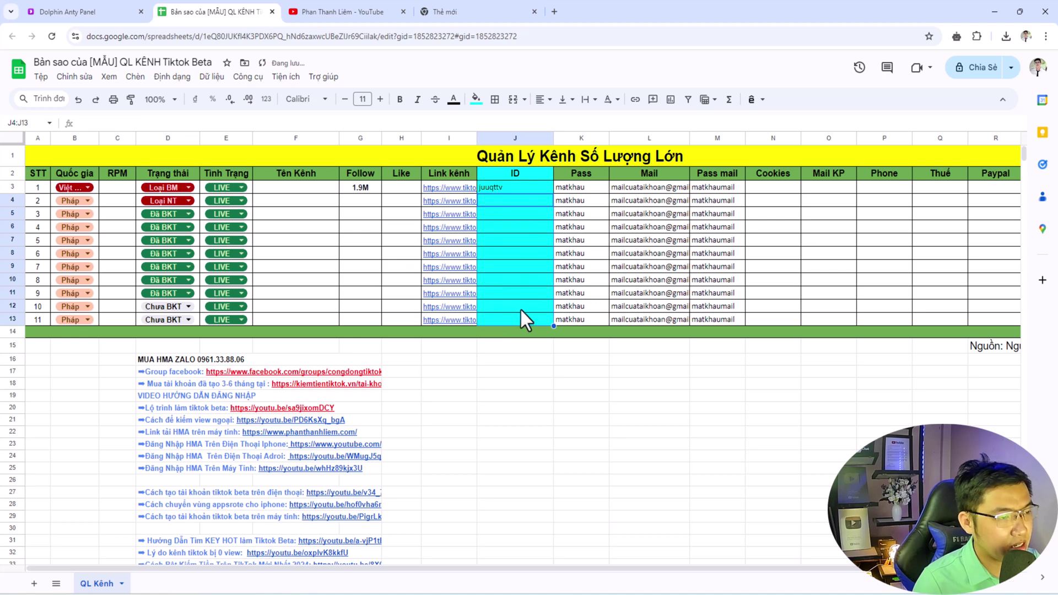
left_click(583, 268)
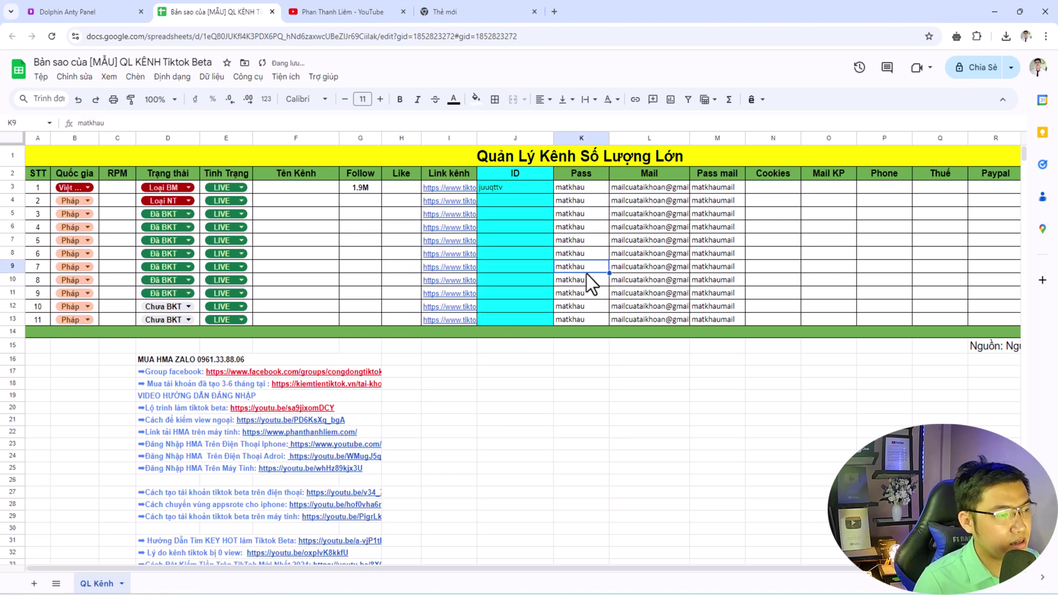
left_click(515, 190)
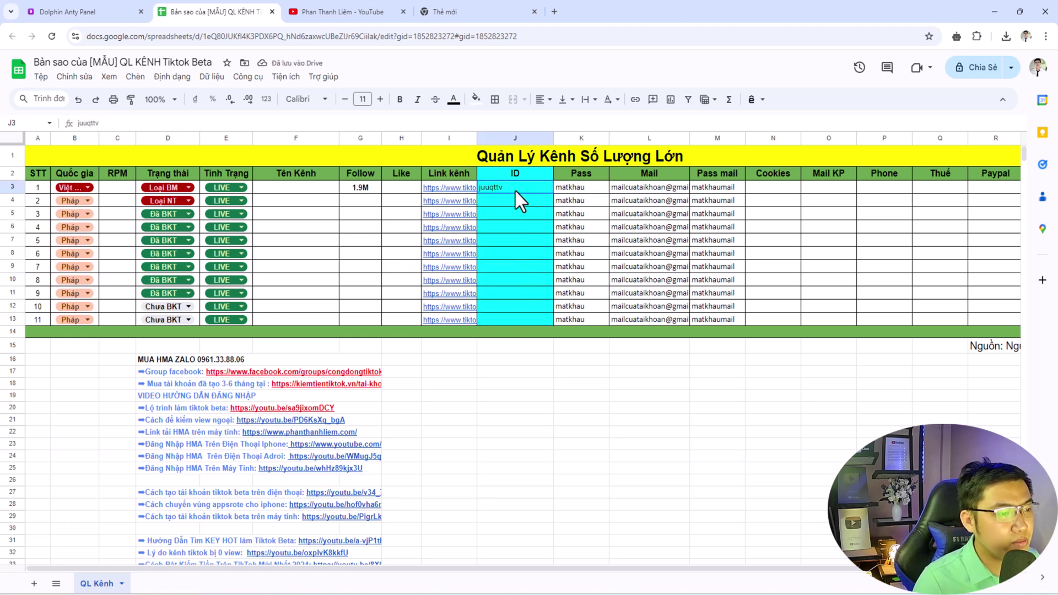
left_click(362, 187)
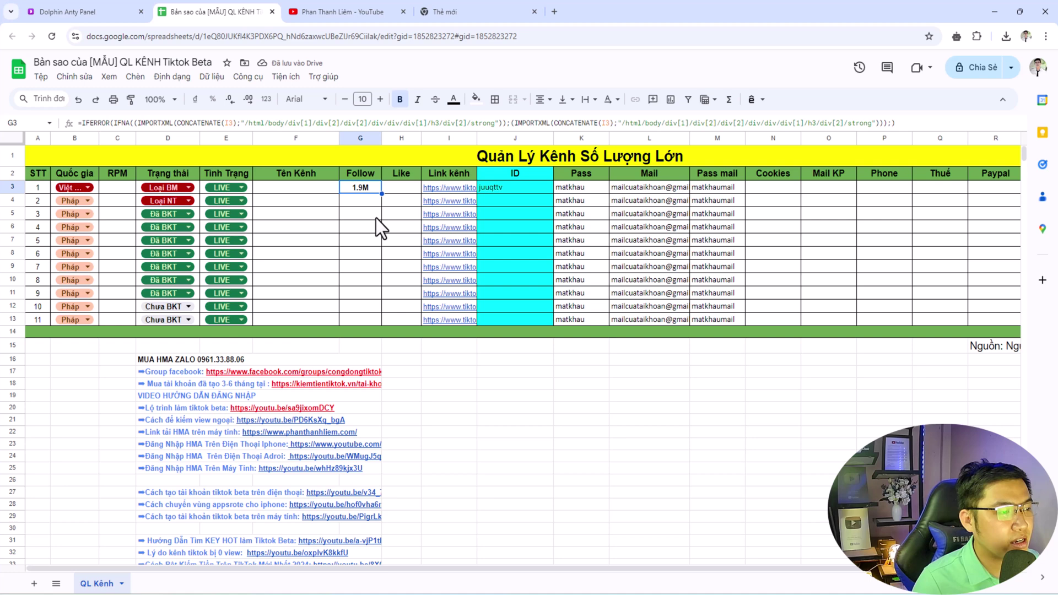
left_click(401, 189)
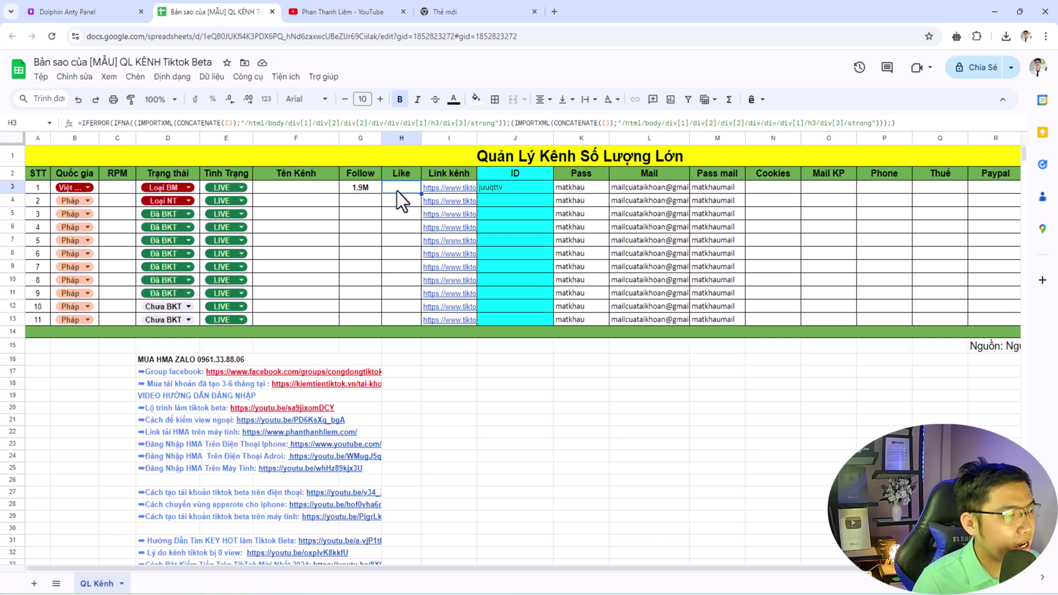
- Set the first channel's country to Pháp and status to Chưa ĐĐK, keeping LIVE
left_click(71, 187)
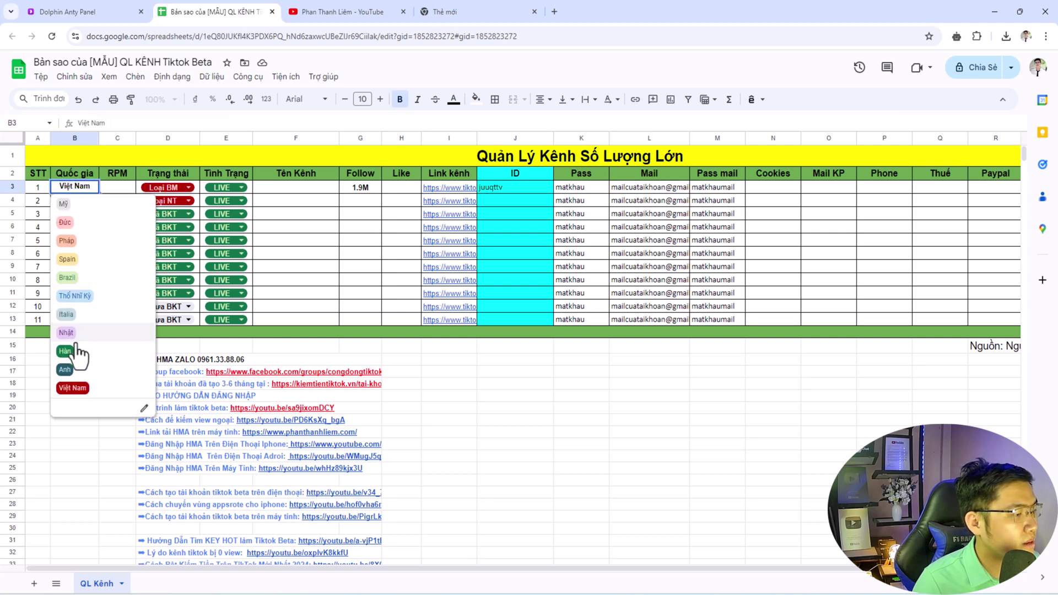
left_click(67, 241)
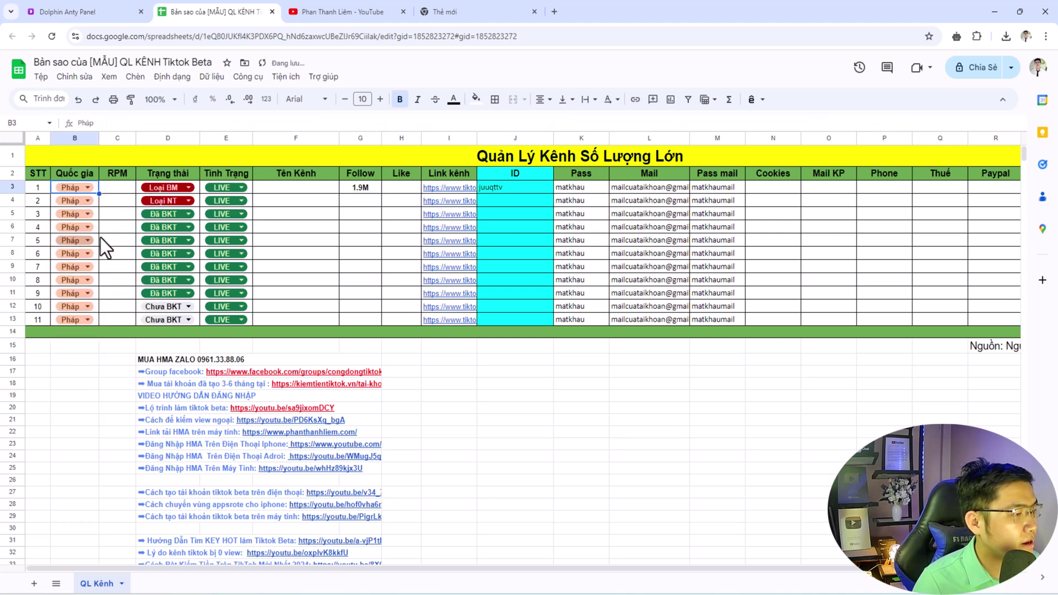
left_click(158, 186)
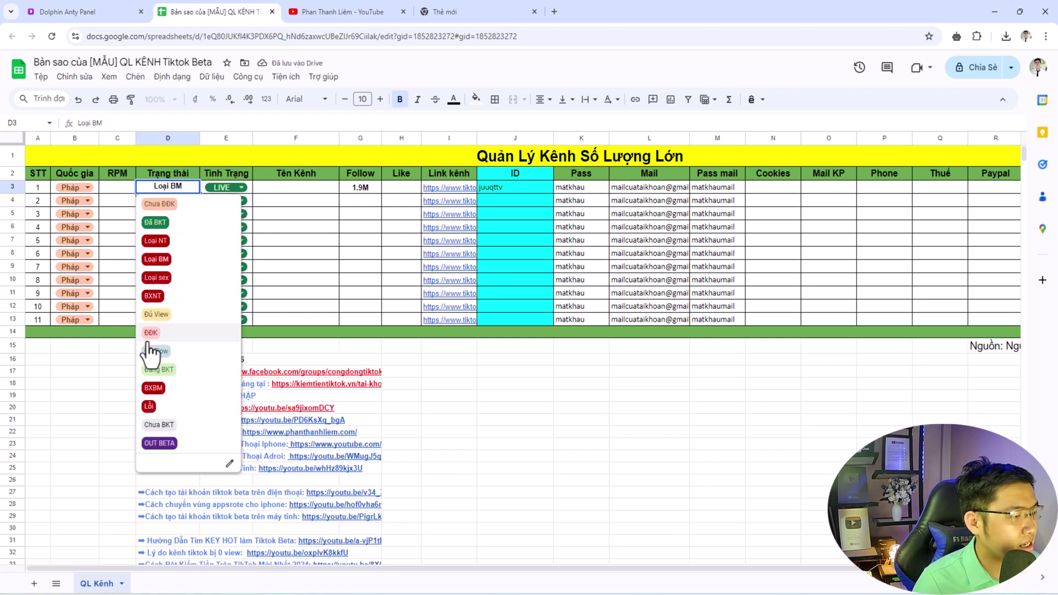
left_click(160, 204)
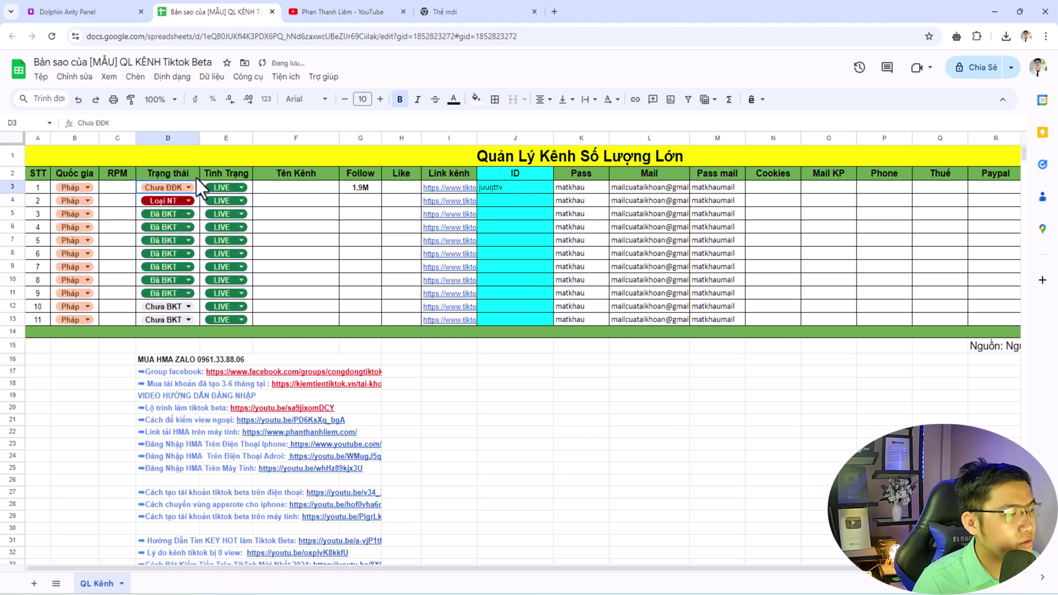
left_click(214, 187)
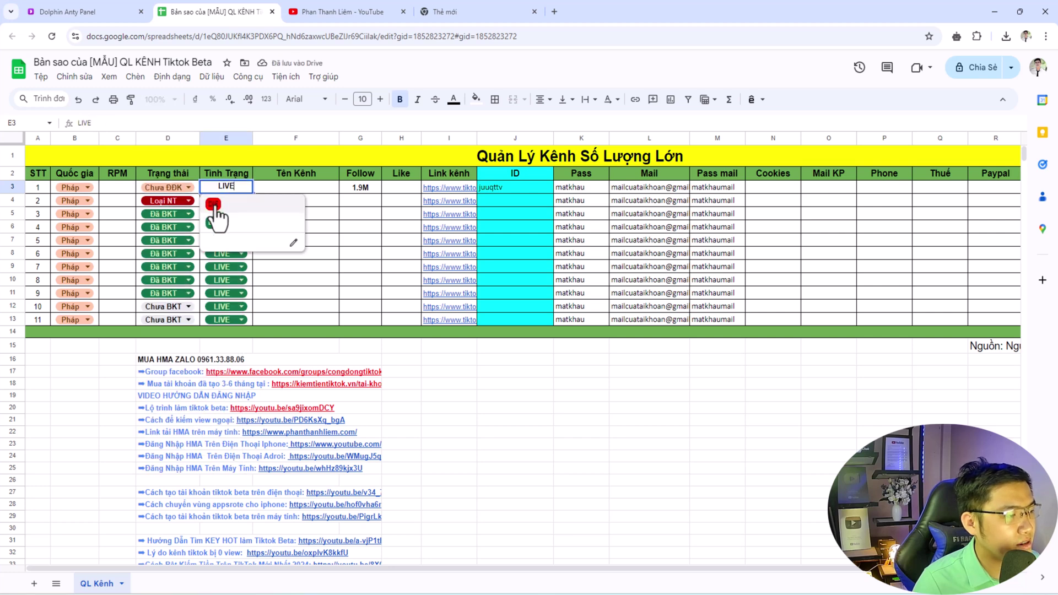
left_click(342, 212)
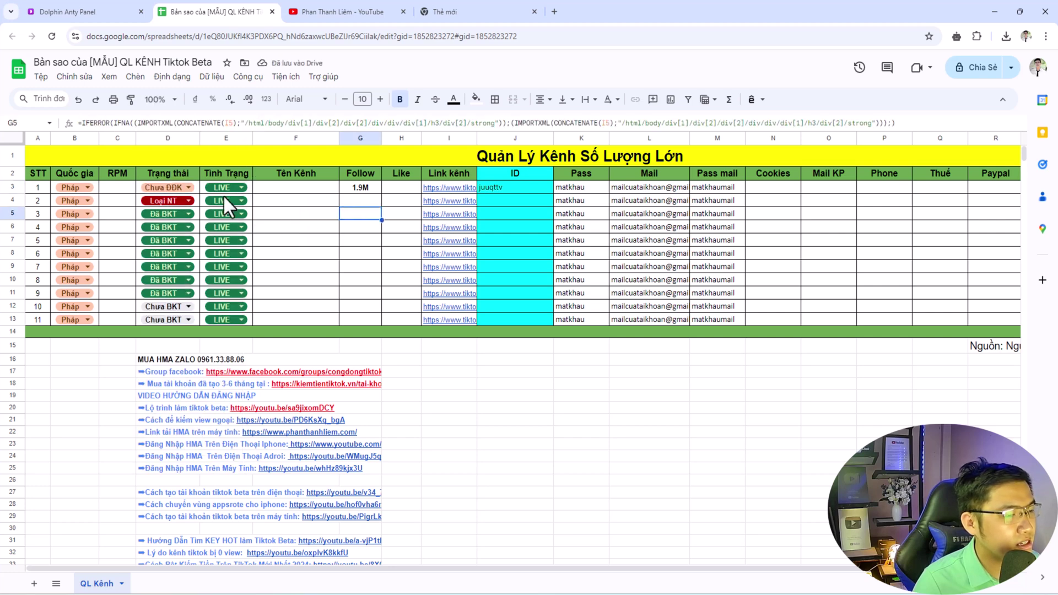
- Fill the whole of row 3 light yellow
left_click(13, 186)
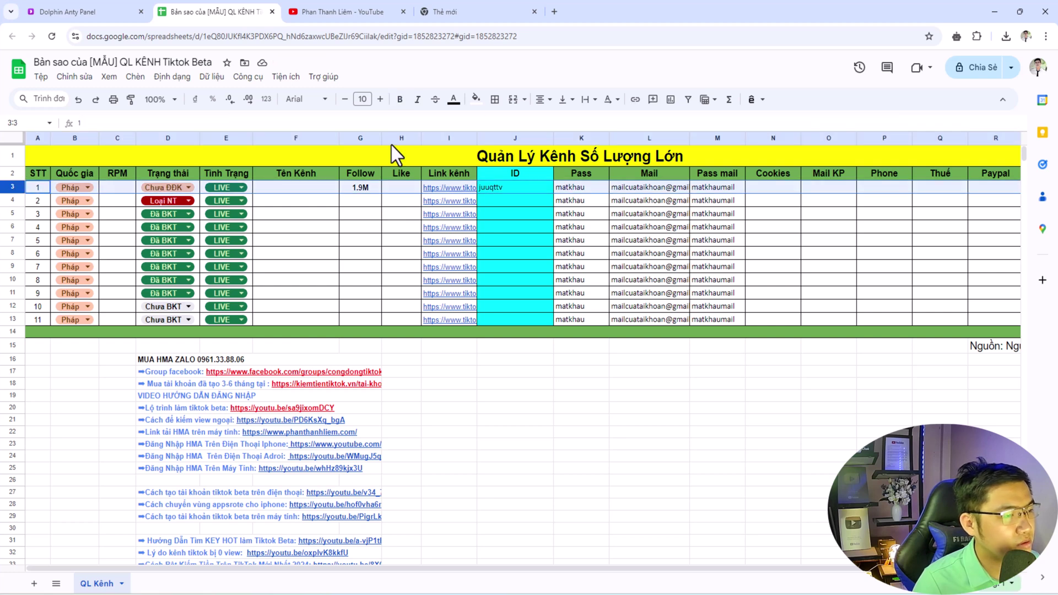
left_click(475, 99)
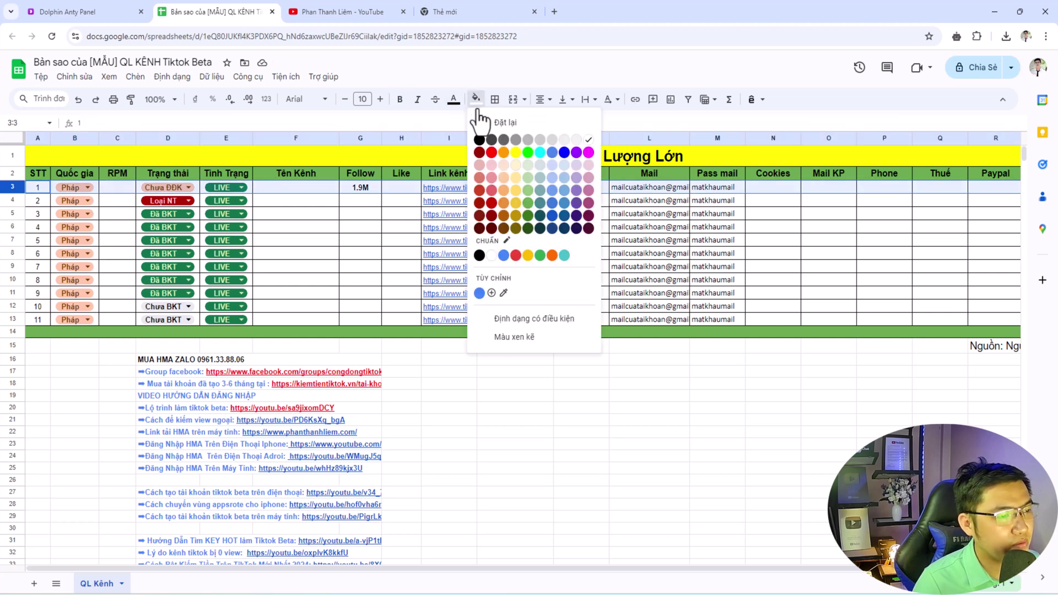
left_click(523, 164)
left_click(357, 214)
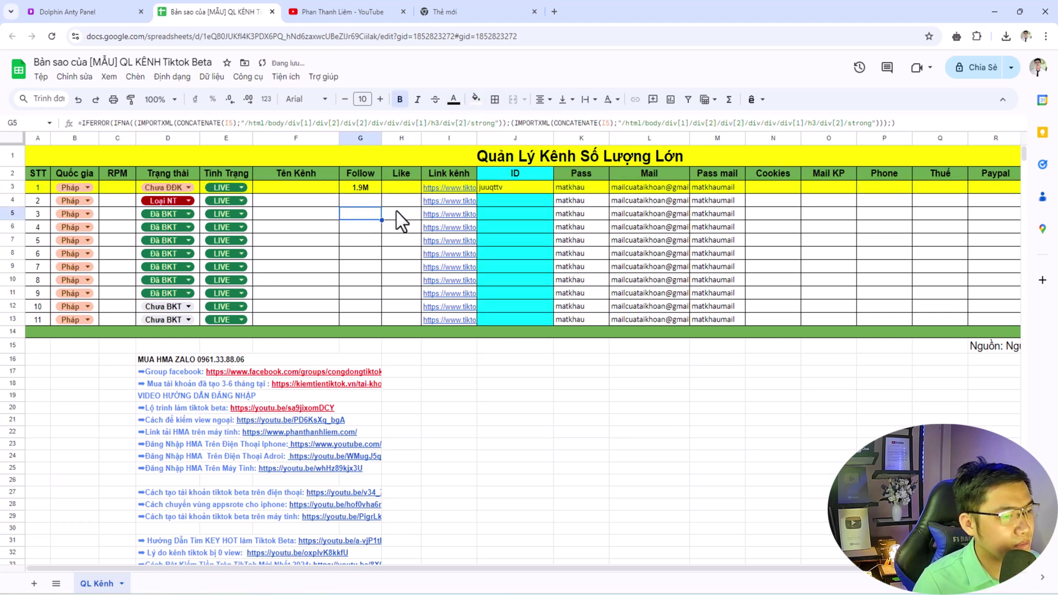
left_click(500, 189)
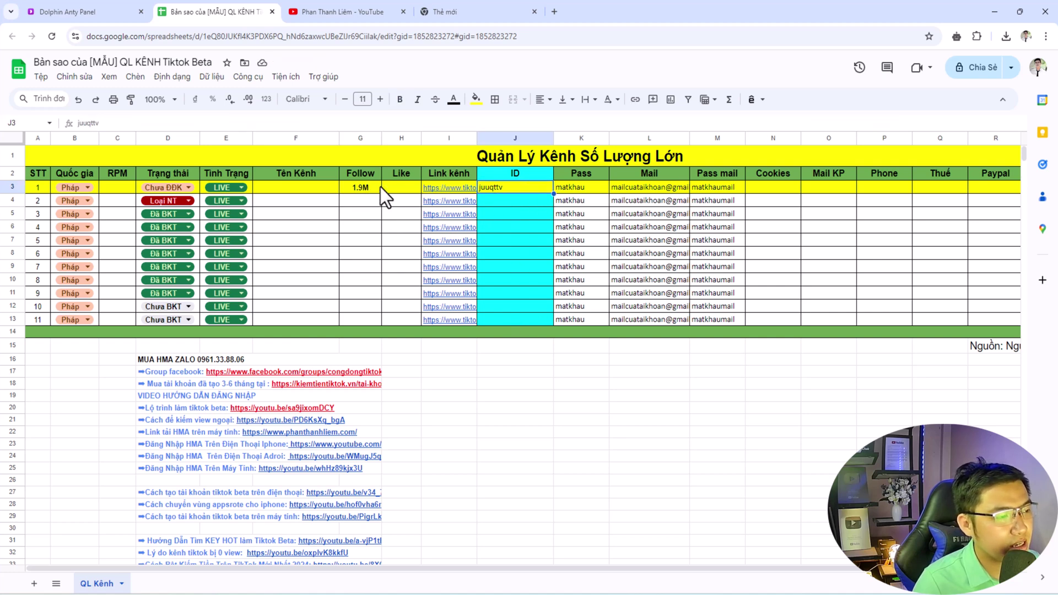
- Open the AILewd TikTok profile, select the username ailewd, and close that tab
left_click(471, 9)
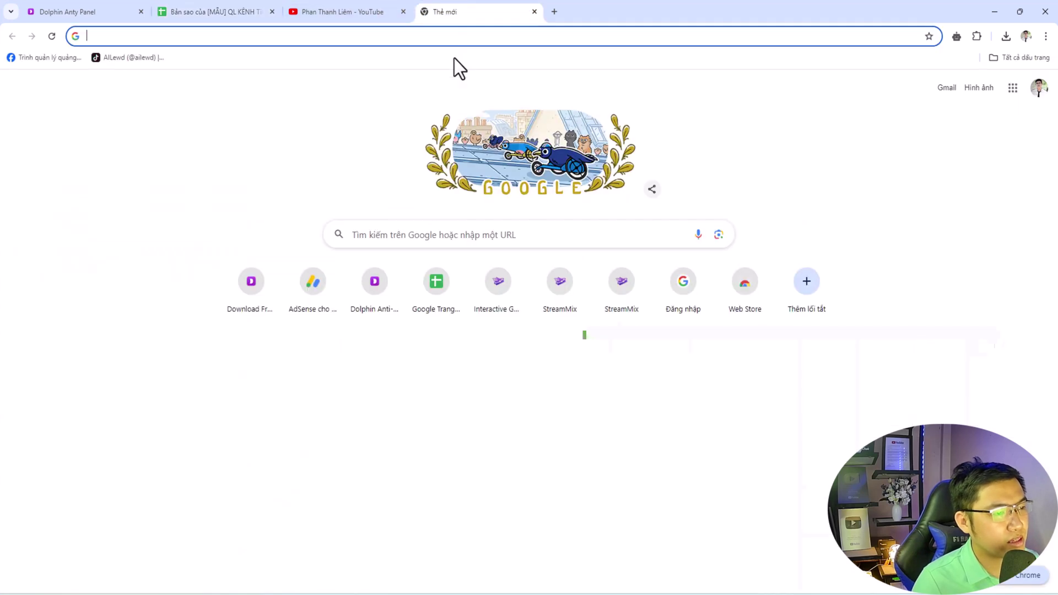
left_click(149, 57)
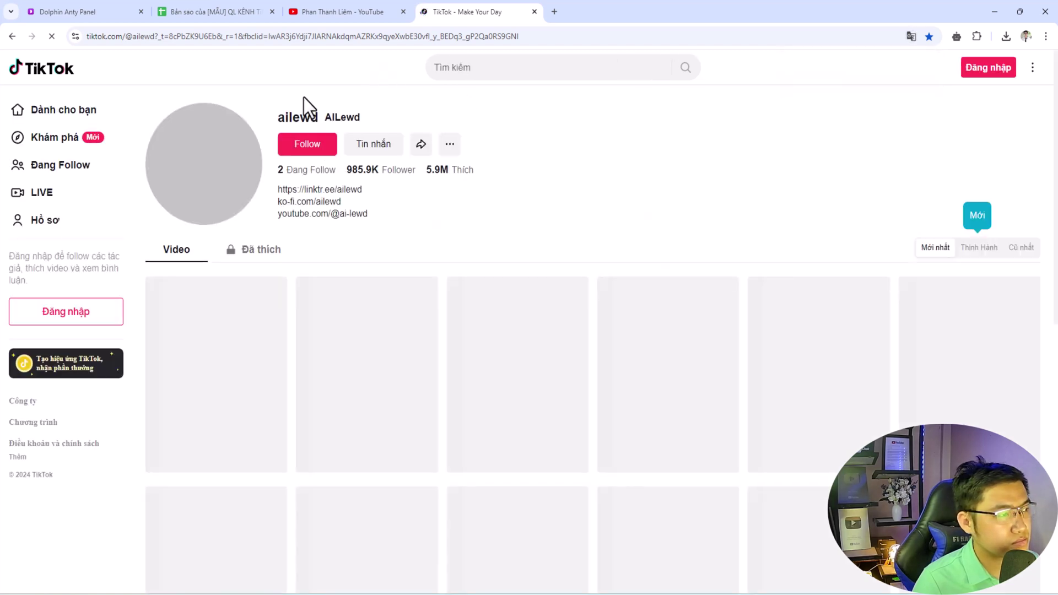
double_click(153, 36)
key("ctrl+c")
left_click(324, 14)
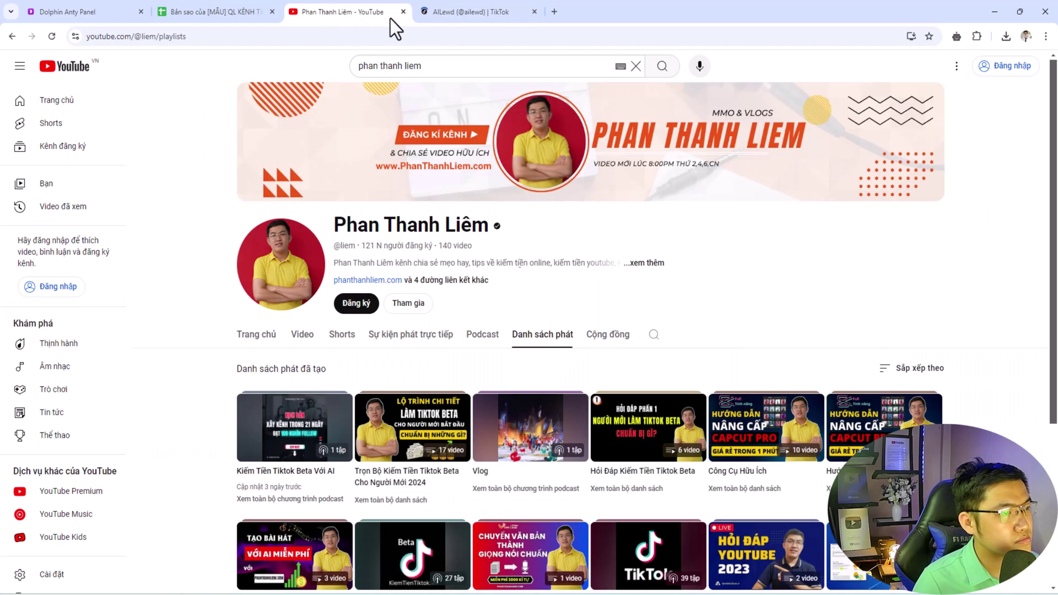
left_click(534, 11)
left_click(259, 12)
double_click(508, 204)
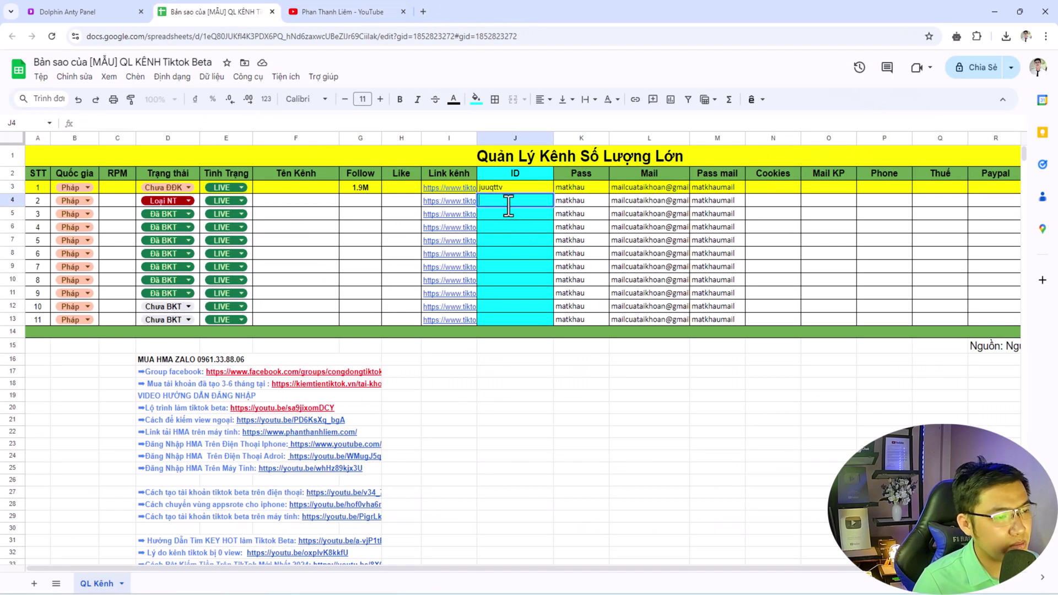
key("ctrl+v")
left_click(386, 226)
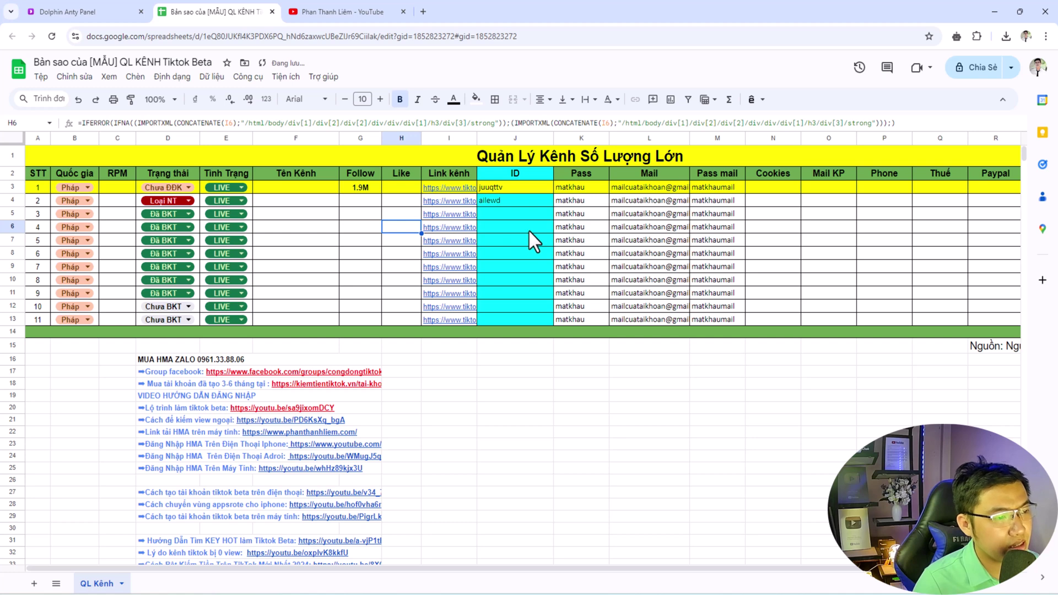
left_click(583, 191)
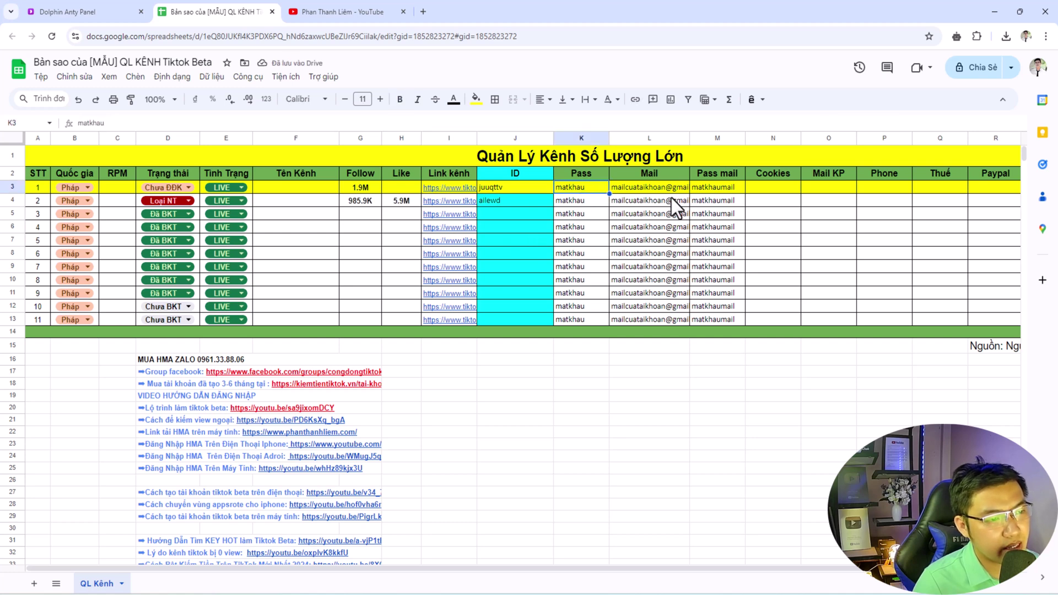
left_click(640, 190)
left_click(711, 190)
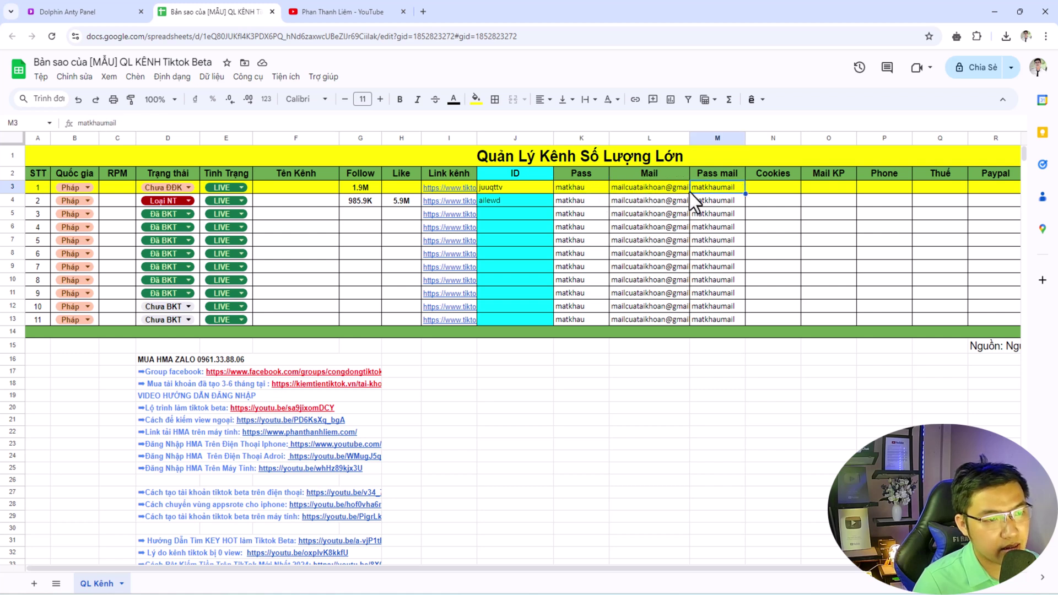
left_click_drag(583, 192, 720, 318)
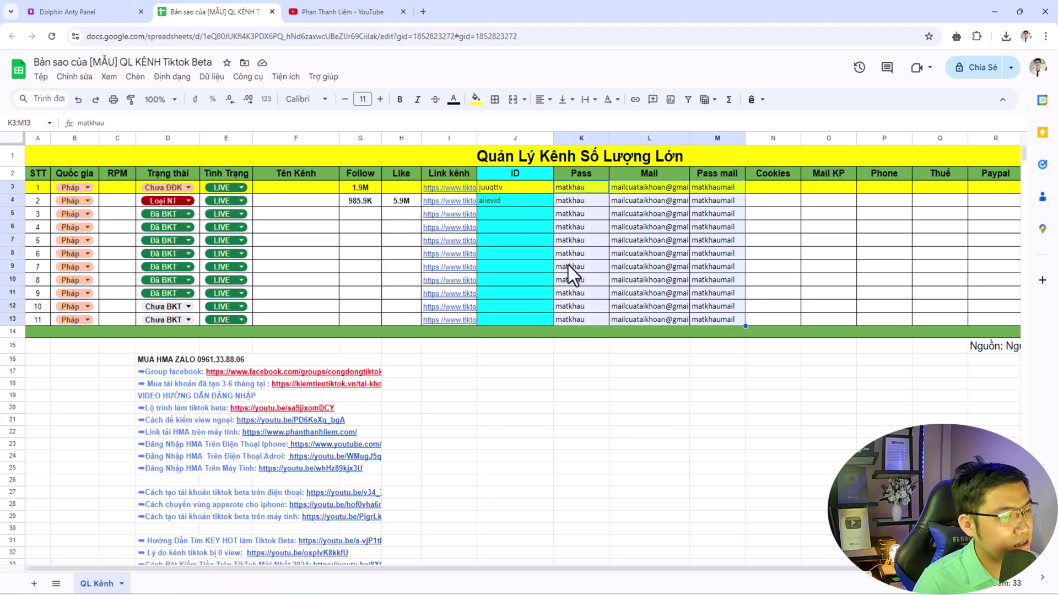
left_click(365, 203)
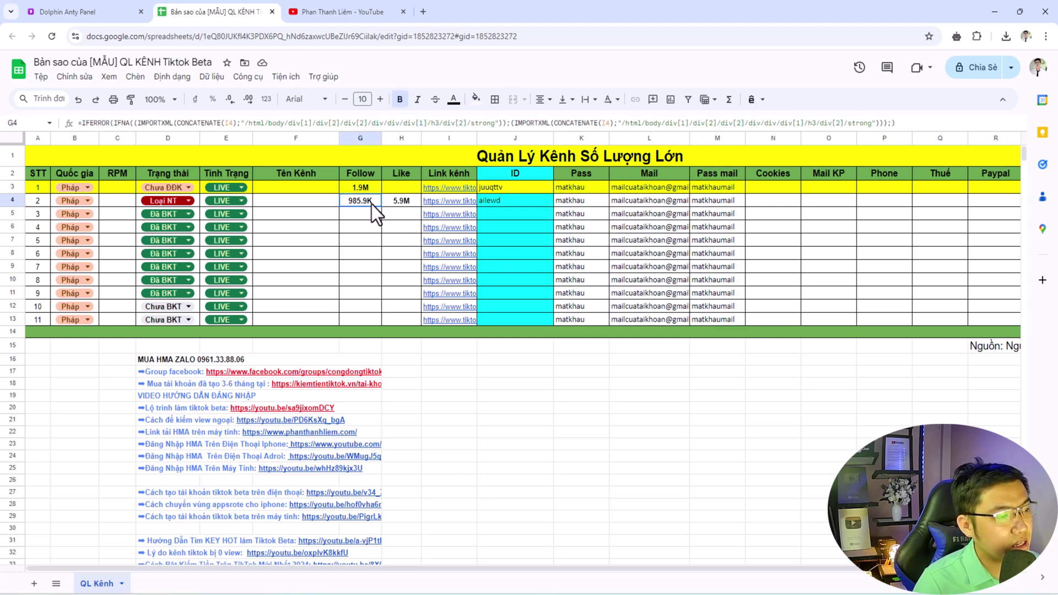
key("shift+Right")
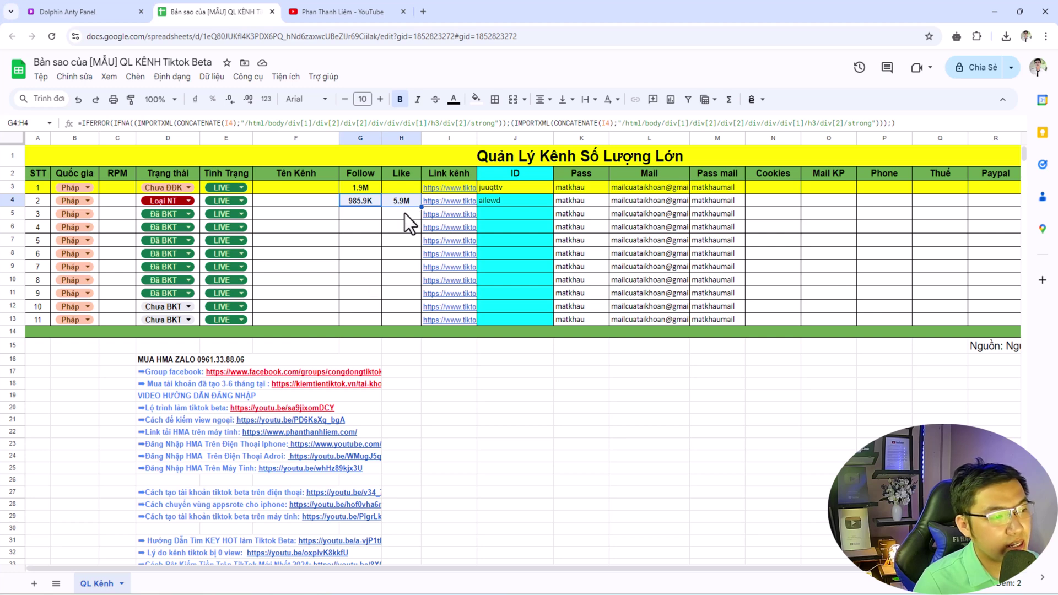
- Copy the ID ailewd from J4 into cells J5 through J9
left_click(488, 200)
left_click(504, 217)
key("ctrl+v")
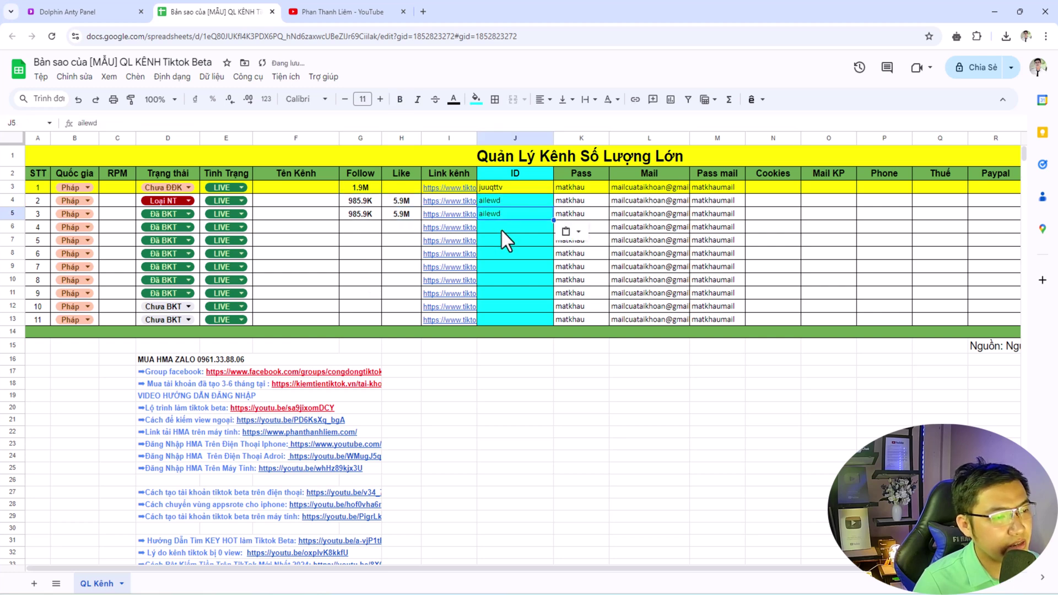
left_click(501, 231)
key("ctrl+v")
left_click(504, 244)
key("ctrl+v")
left_click(503, 254)
key("ctrl+v")
left_click(501, 272)
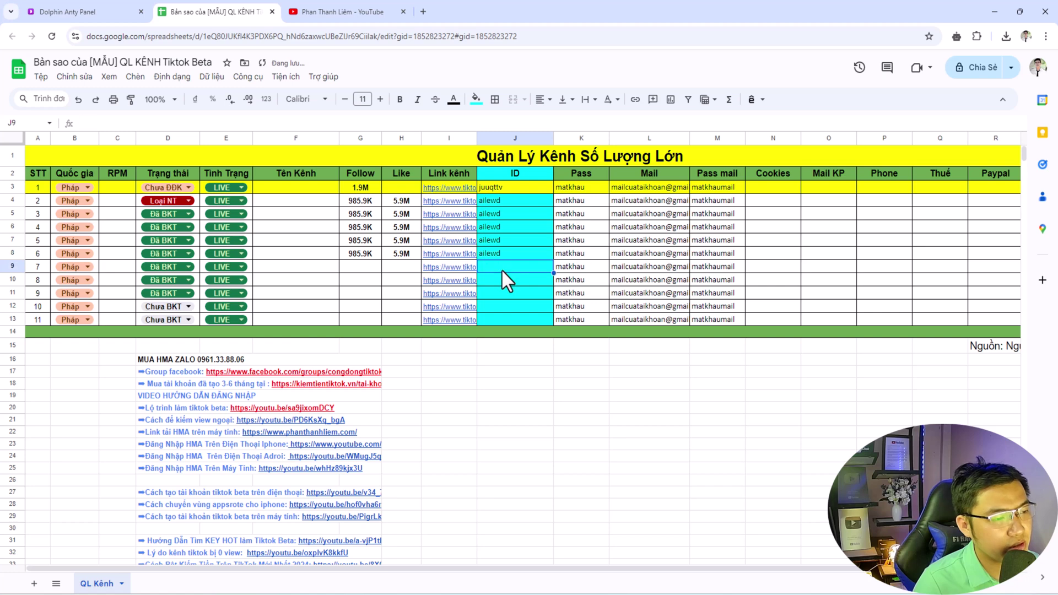
key("ctrl+v")
- Fill the ID column J3:J13 cyan
left_click_drag(511, 201, 515, 301)
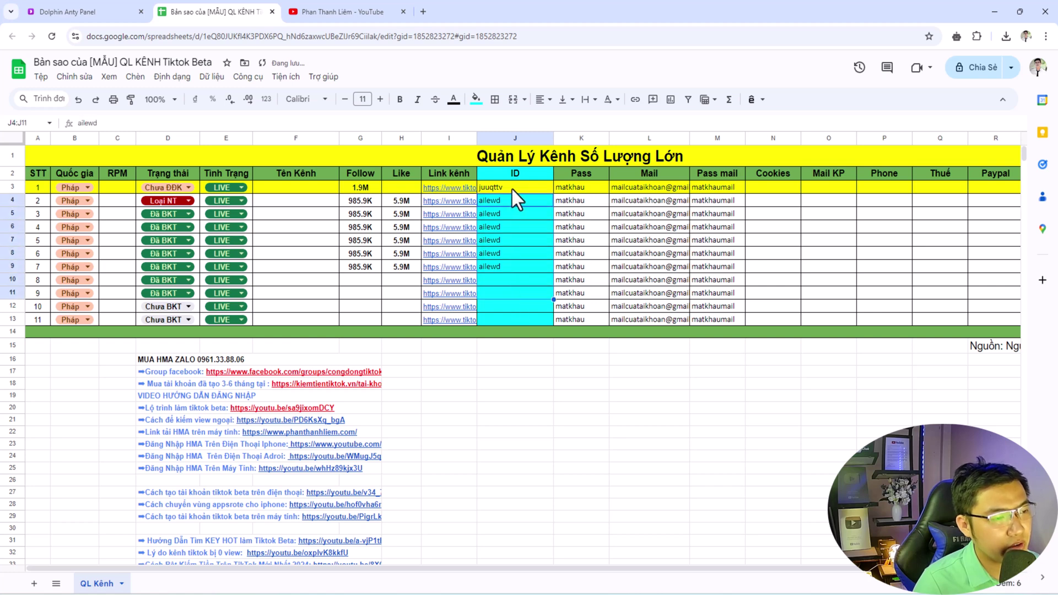
left_click_drag(512, 190, 515, 323)
left_click(476, 99)
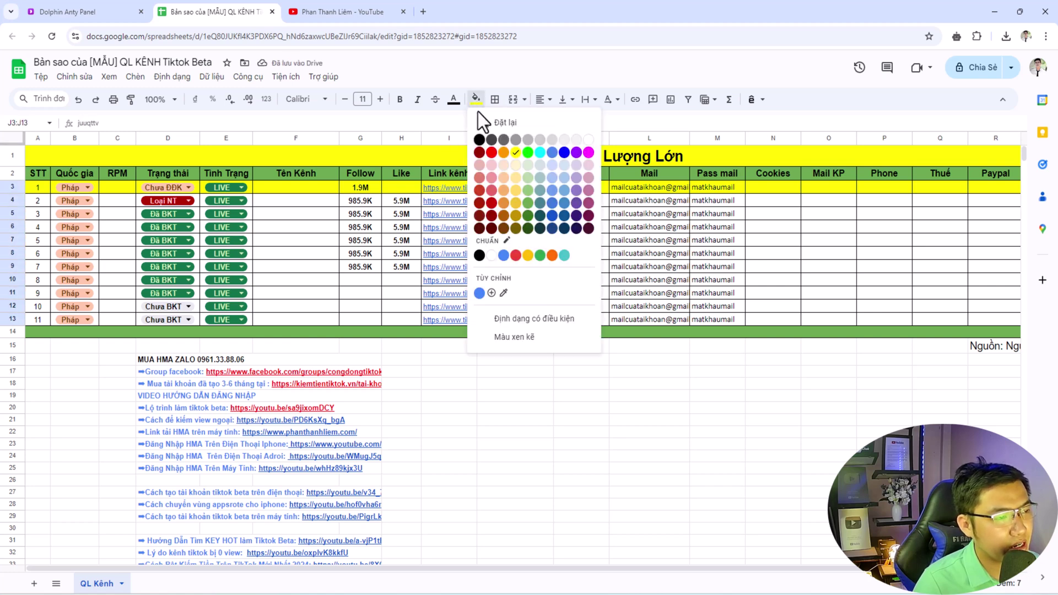
left_click(532, 154)
left_click(513, 240)
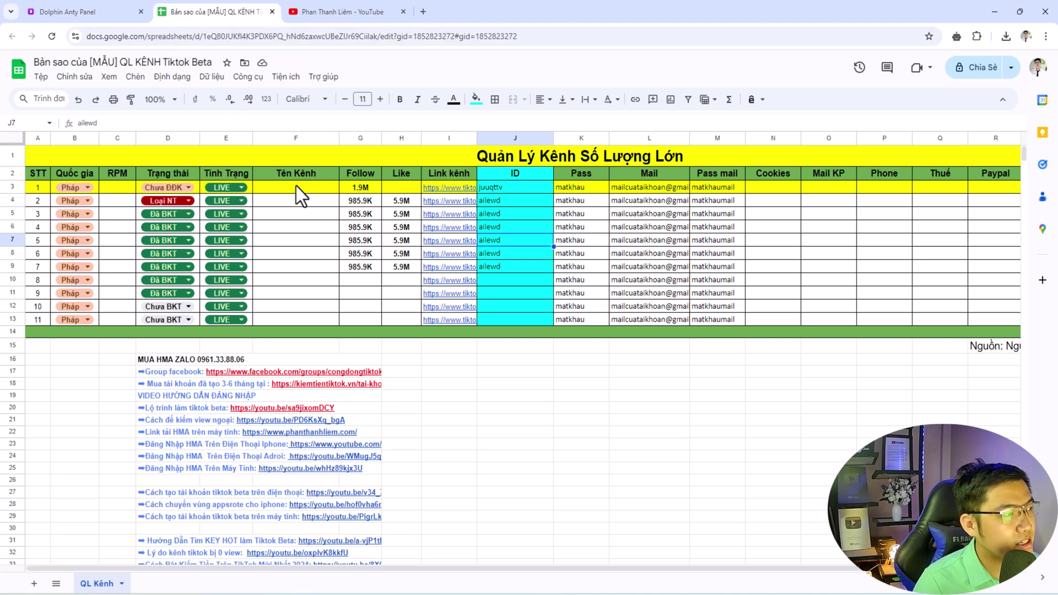
- Switch to the Dolphin Anty tab, then bring the Xmind mind map window forward
left_click(99, 12)
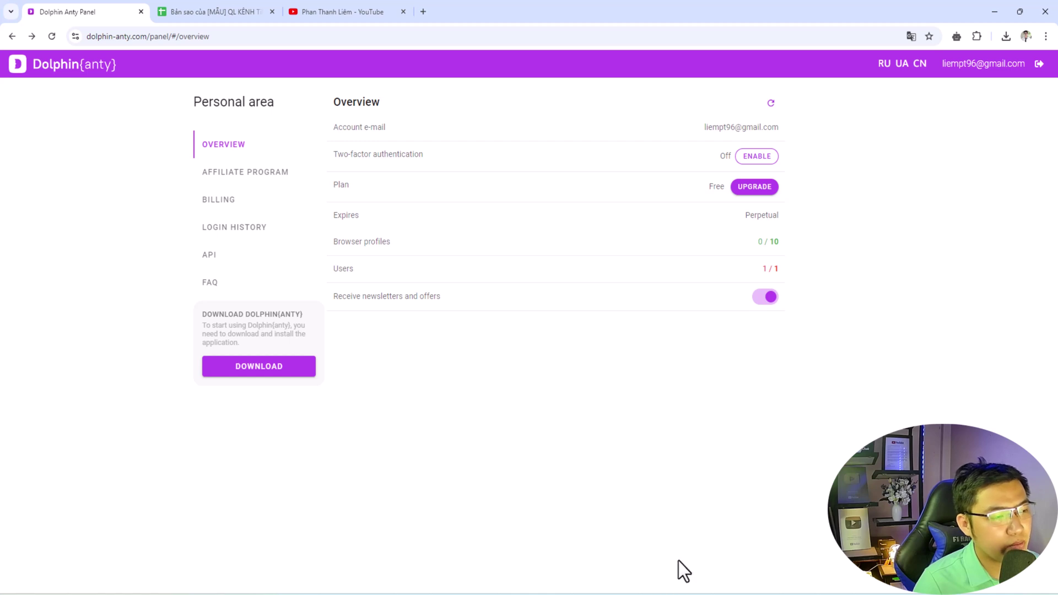
mouse_move(679, 565)
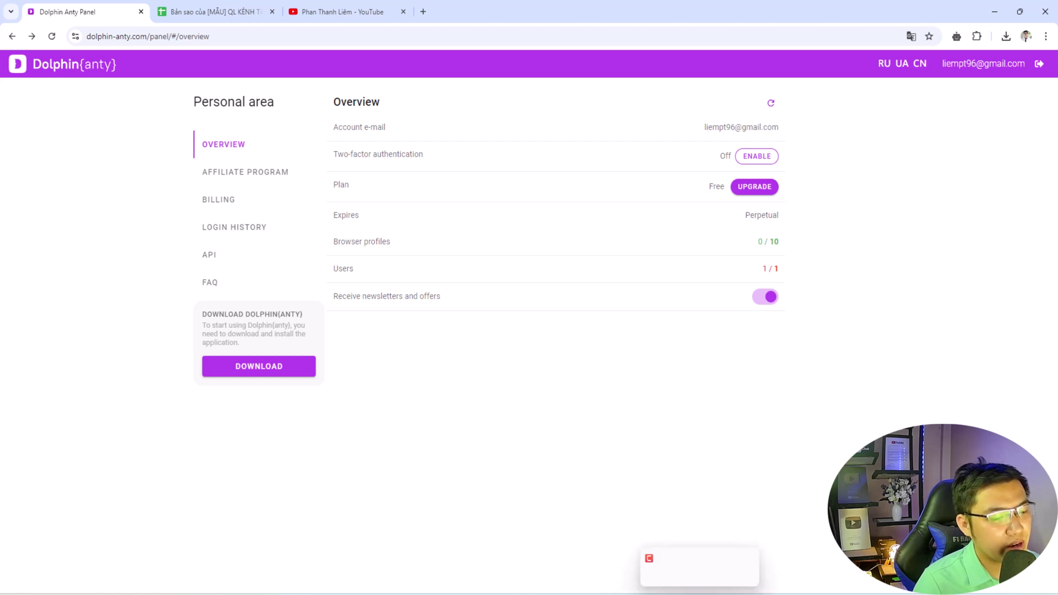
left_click(604, 545)
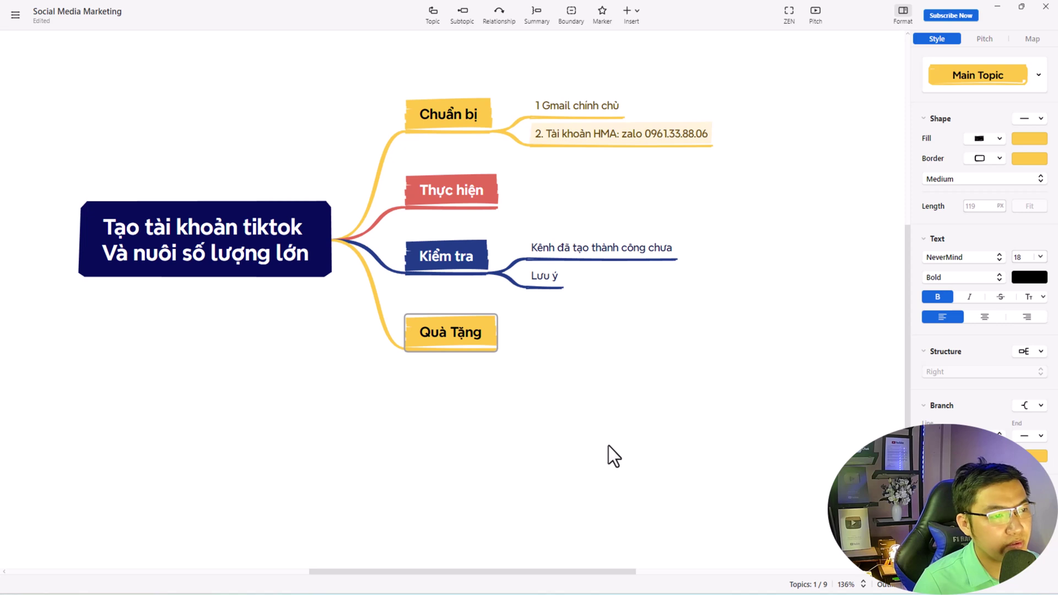